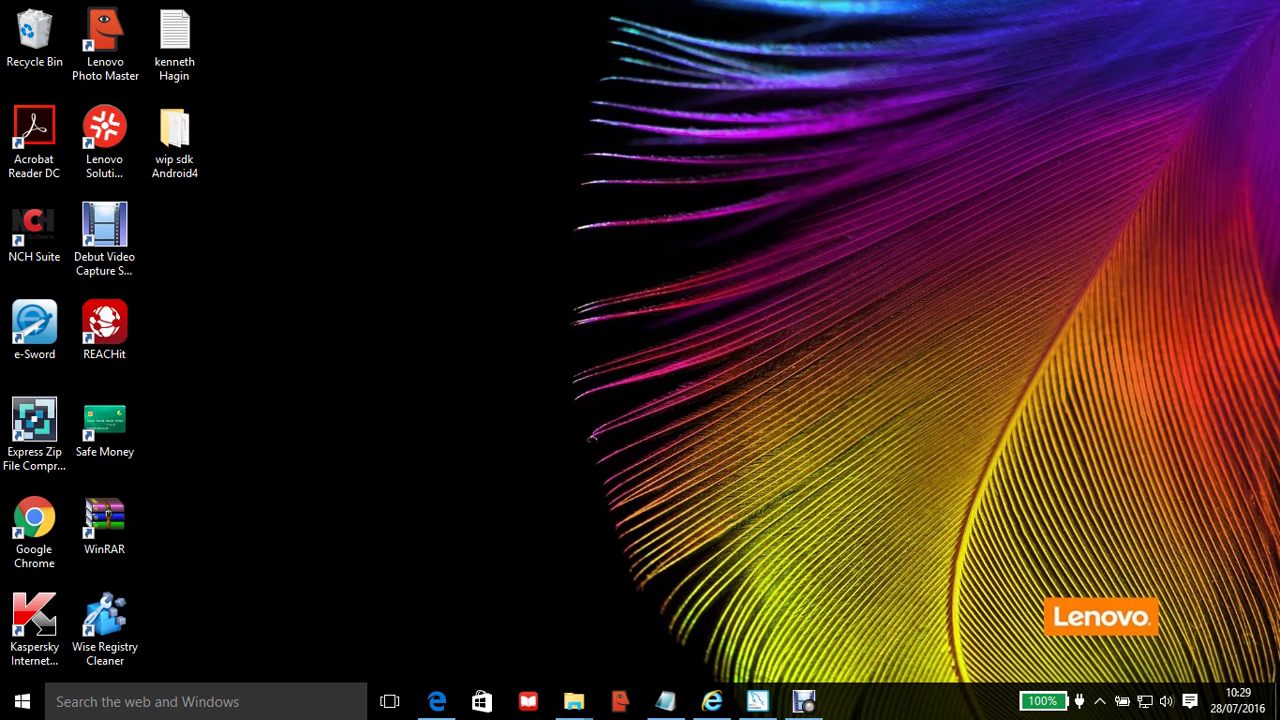
Step: Return to the mysql server download search results and open MySQL Community Downloads on dev.mysql.com
mouse_move(712, 700)
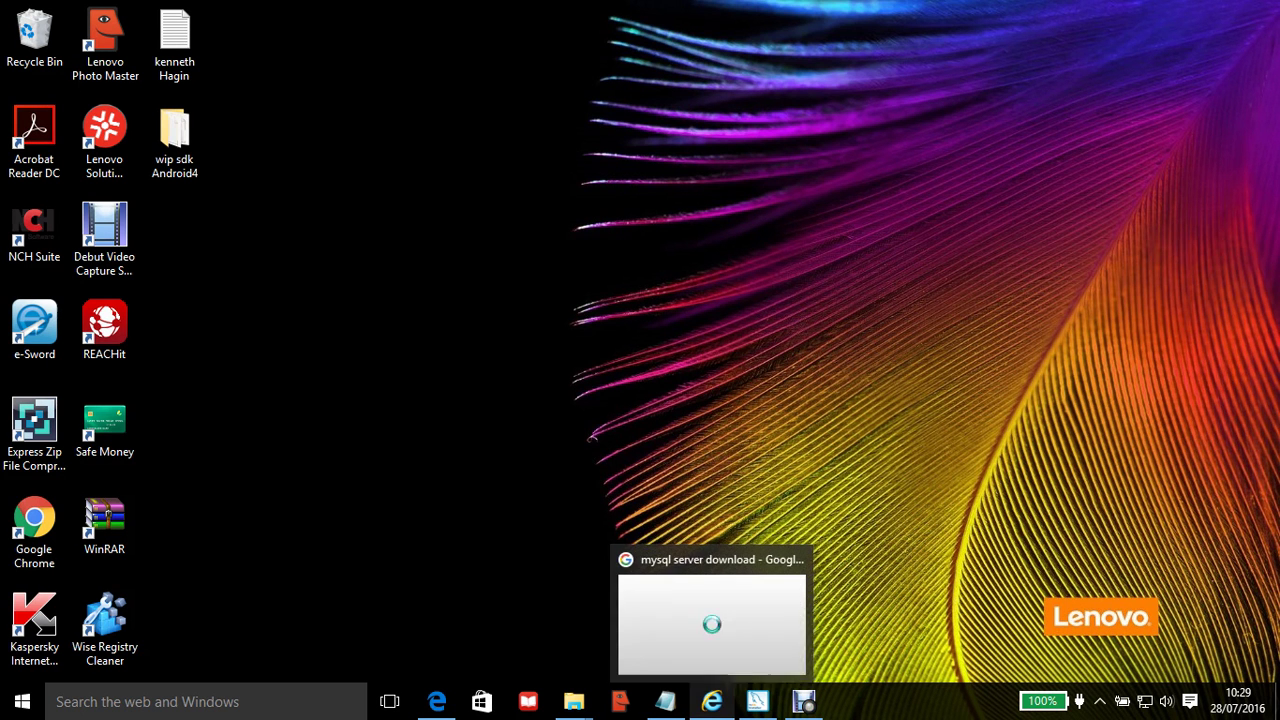
click(712, 610)
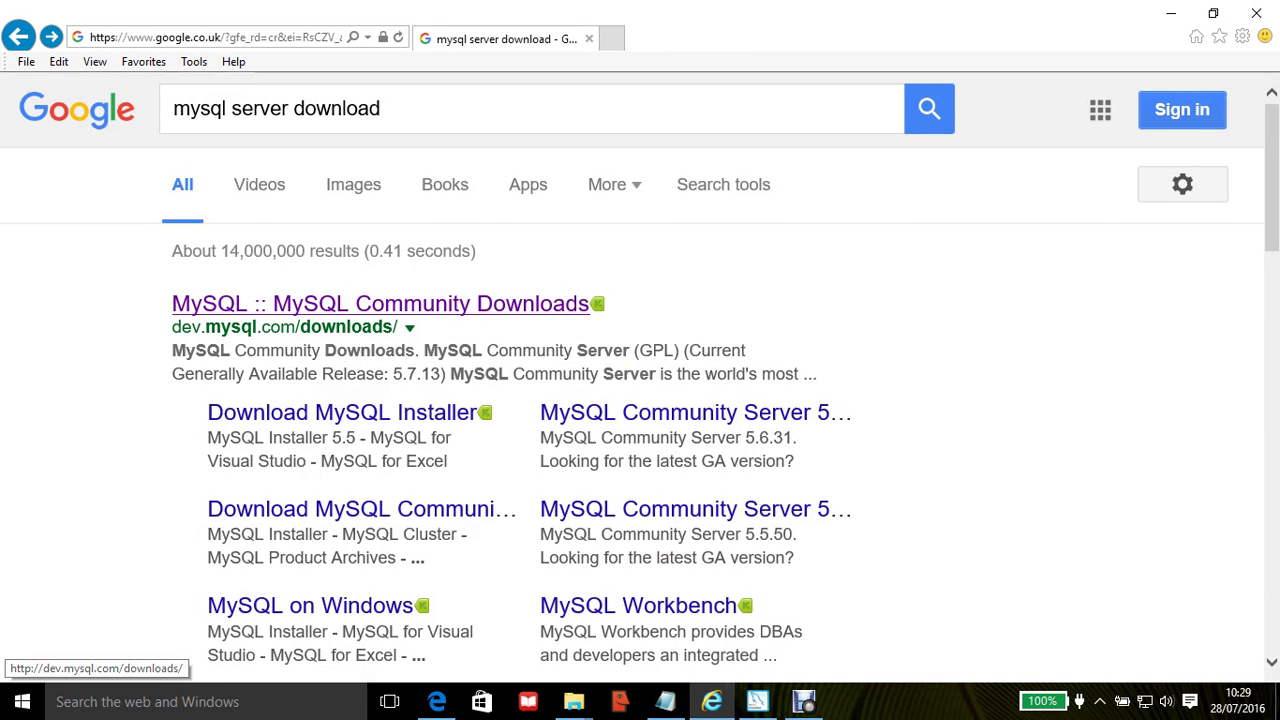
click(380, 303)
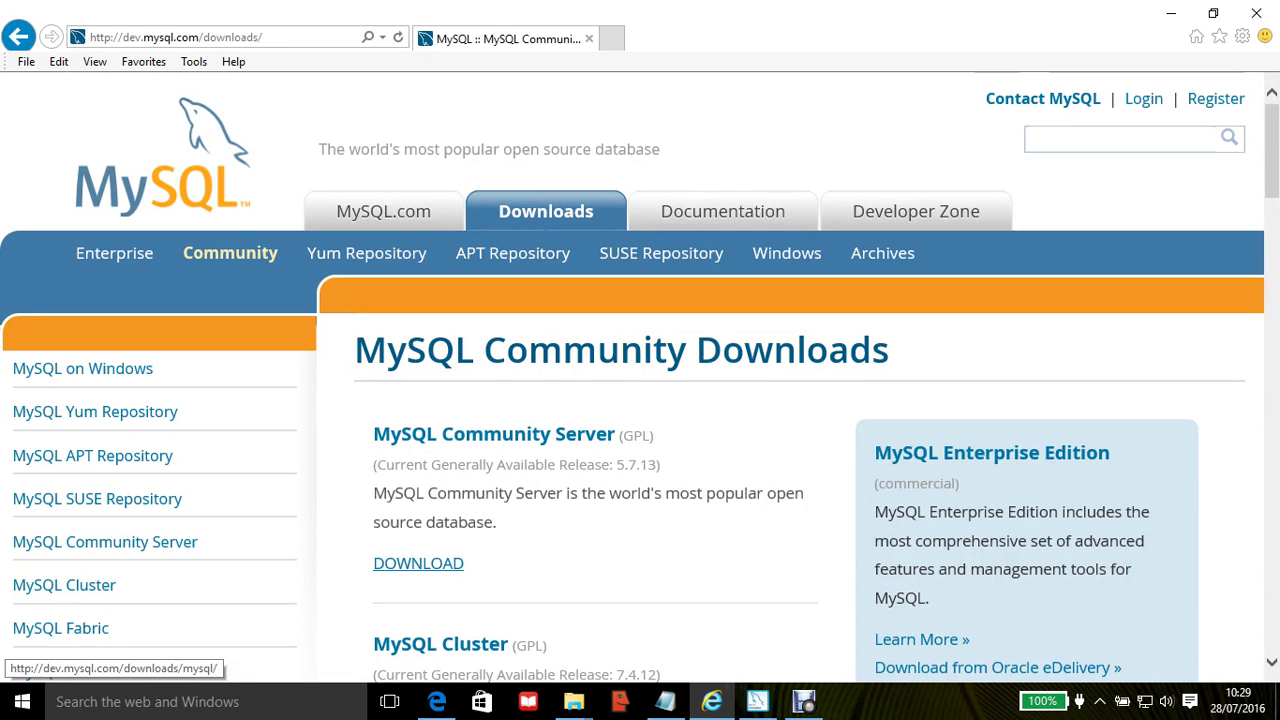
Step: Go to the MySQL Community Server 5.7.13 download page and open the MySQL 5.7 Installation Instructions
click(418, 563)
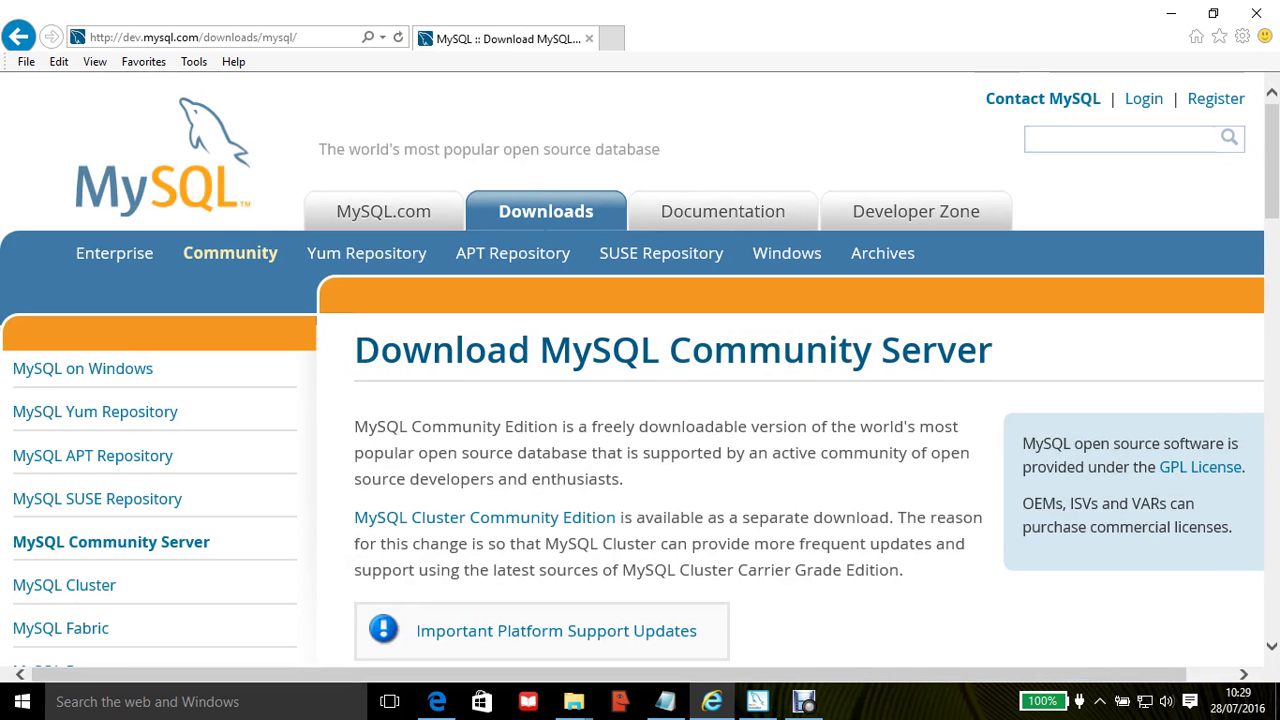
scroll(640, 390, down, 3)
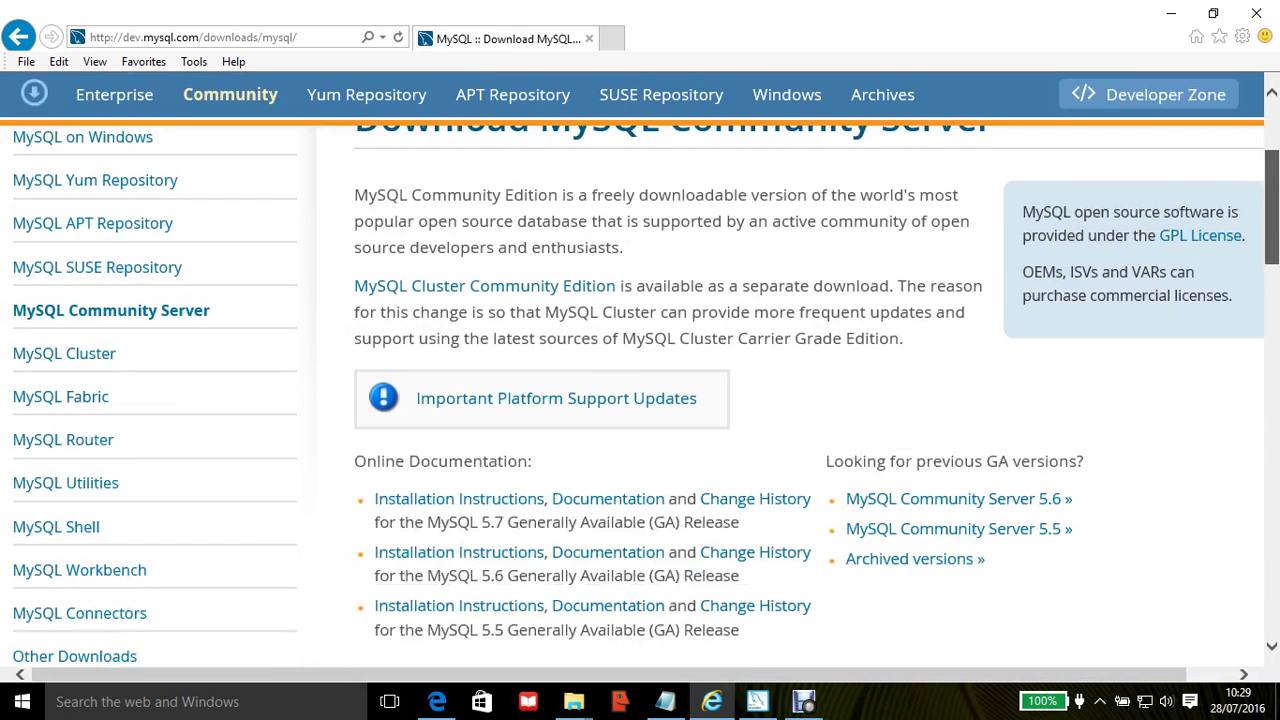
scroll(640, 390, down, 1)
scroll(640, 390, down, 1)
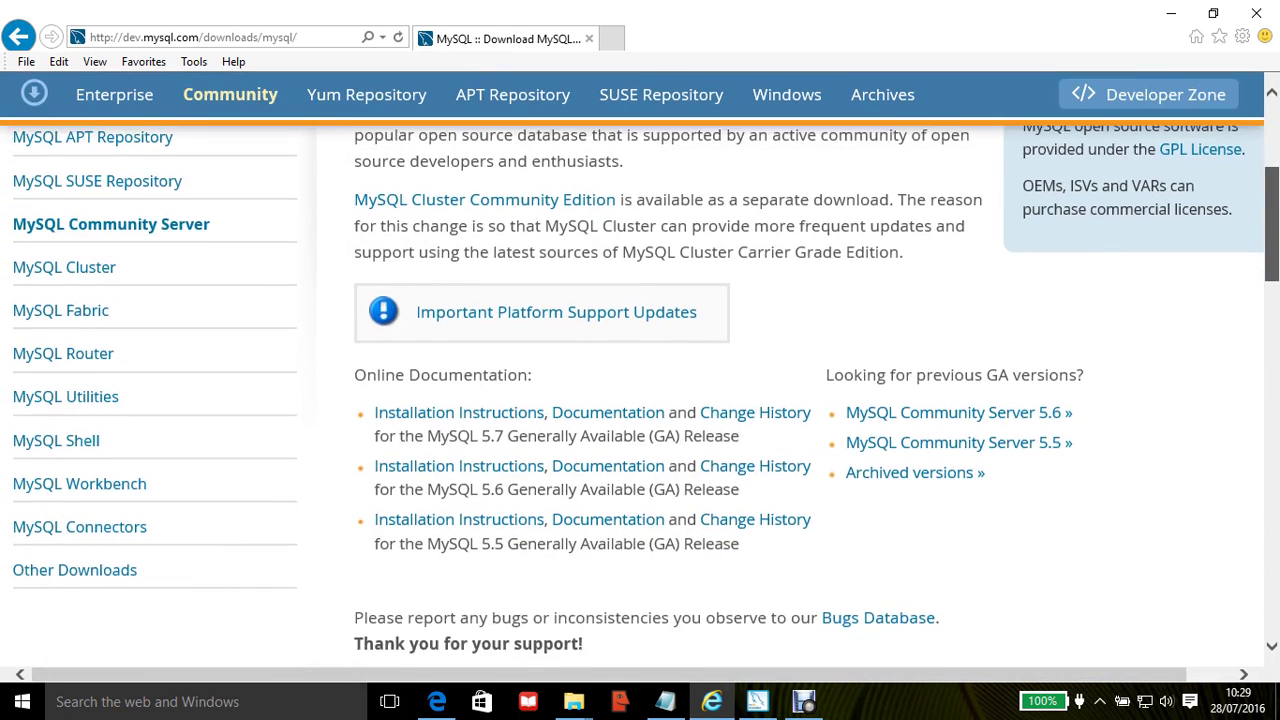
scroll(640, 390, down, 5)
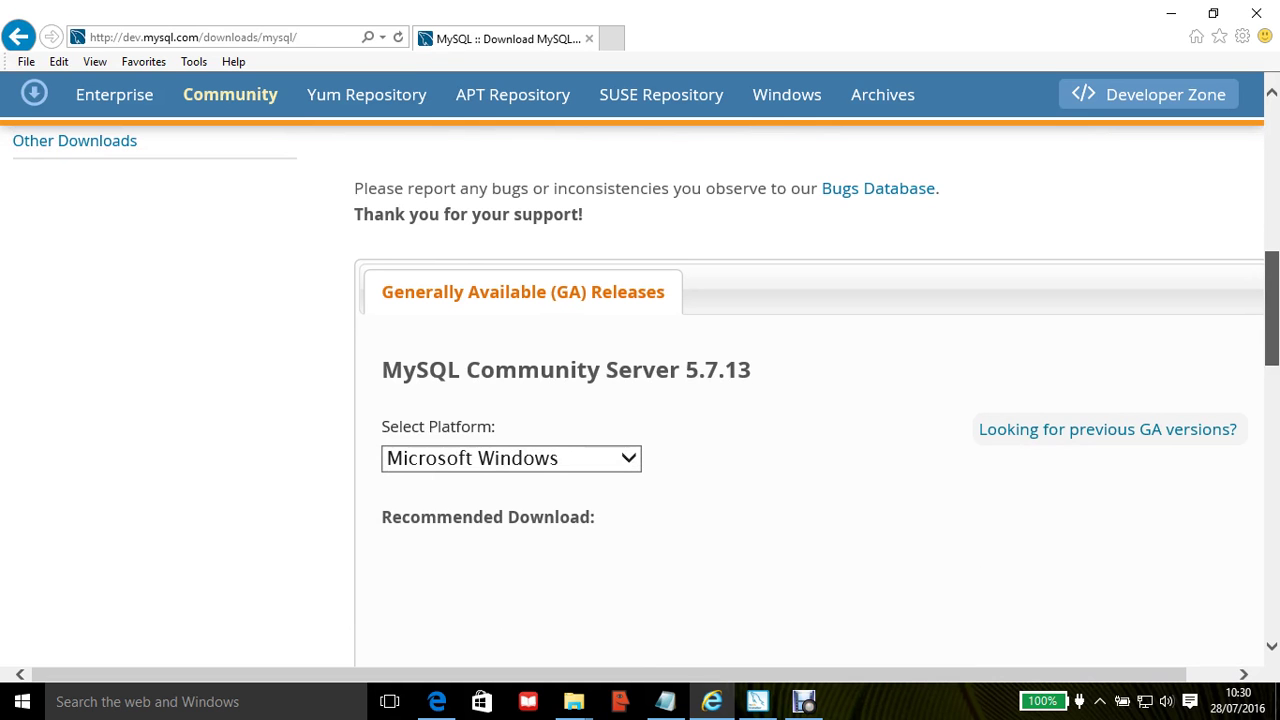
scroll(640, 400, up, 1)
scroll(640, 400, up, 2)
scroll(640, 400, up, 4)
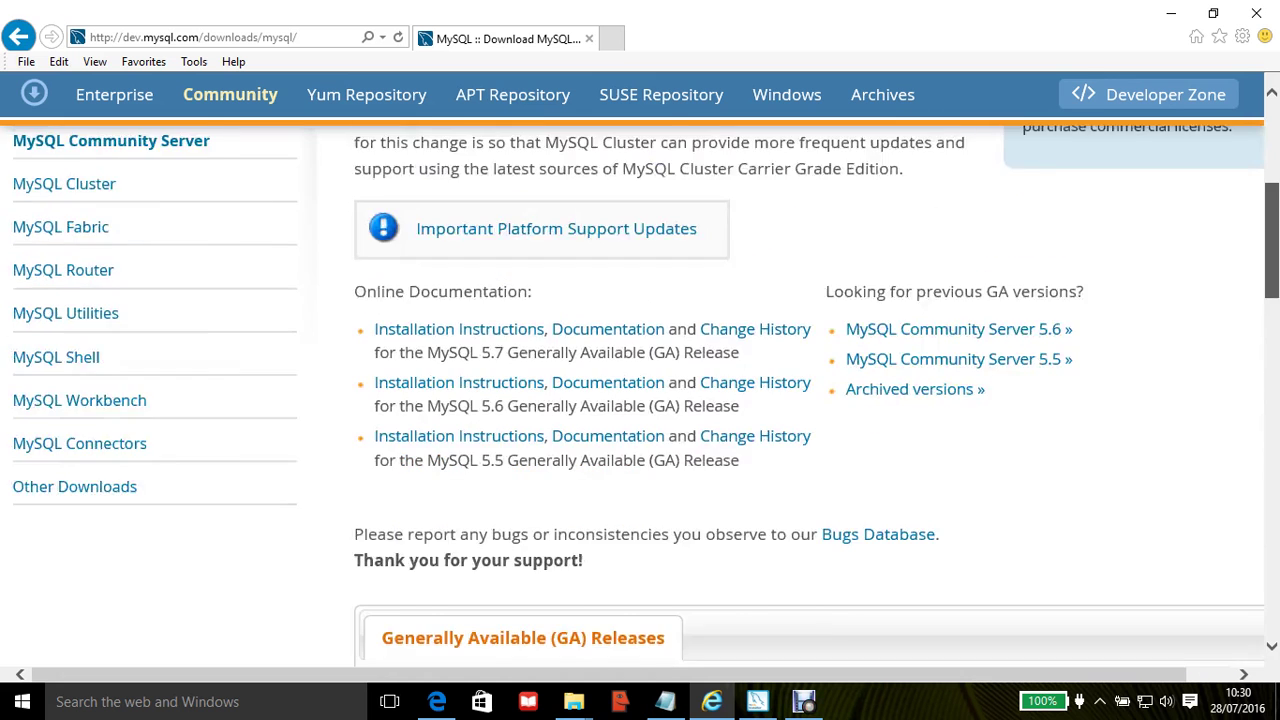
scroll(640, 400, up, 1)
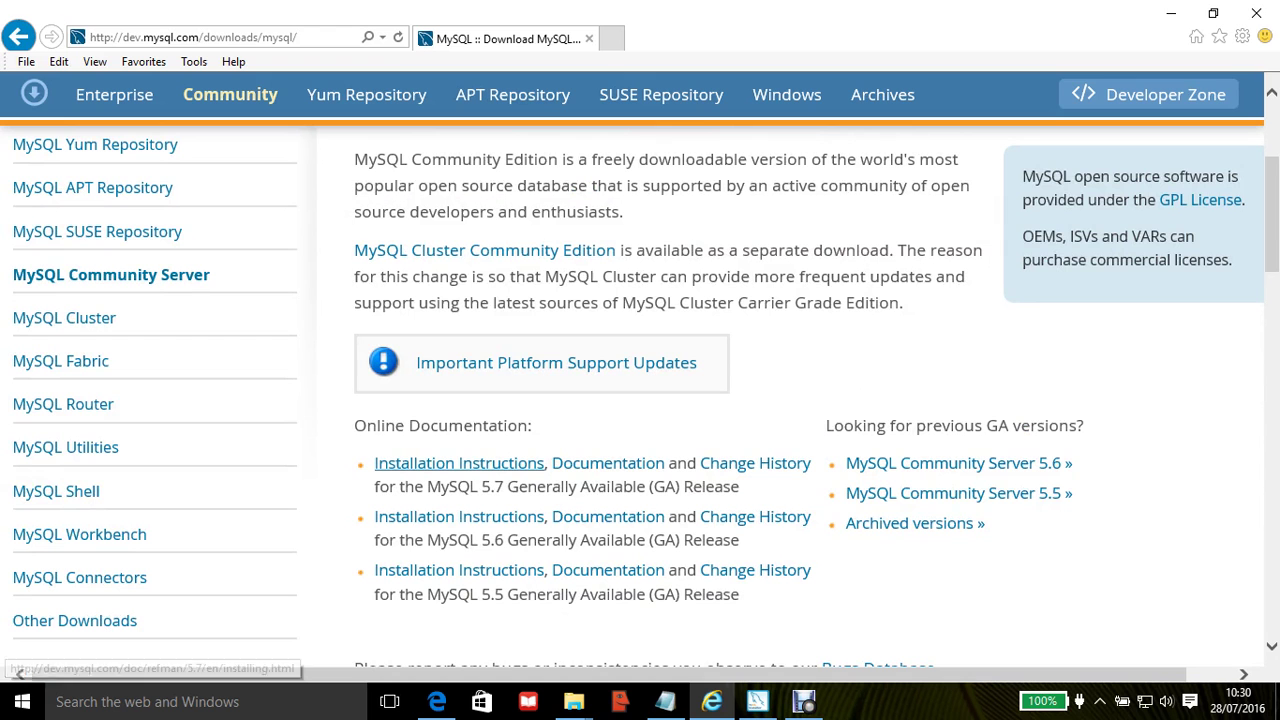
click(459, 463)
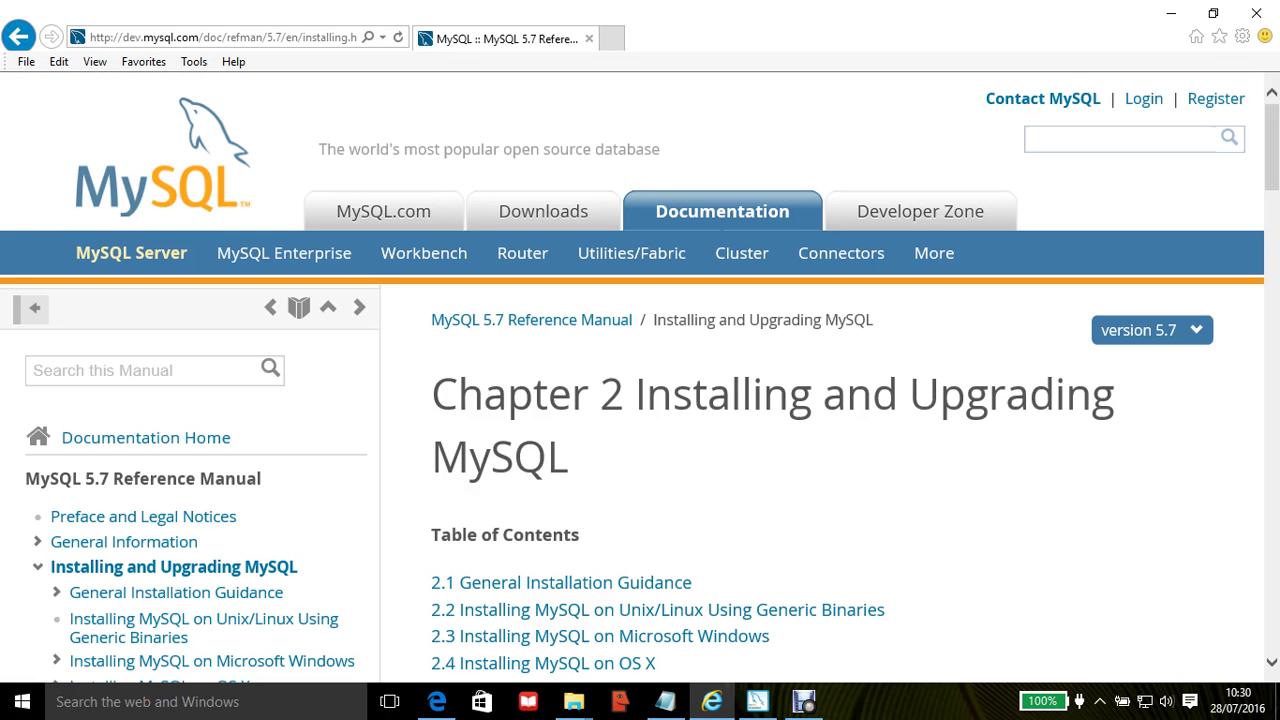
Step: Scroll through the MySQL 5.7 Reference Manual chapter 2 contents, sections 2.1 to 2.13
scroll(640, 380, down, 2)
scroll(640, 380, down, 1)
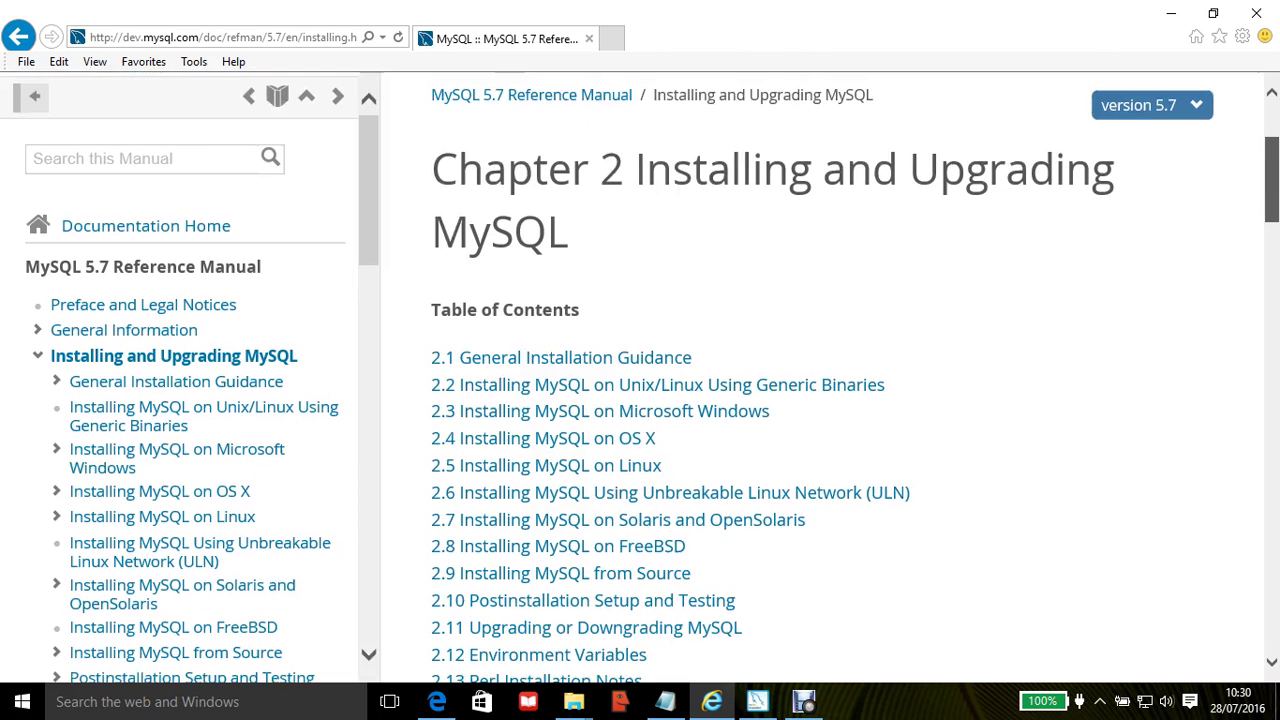
scroll(640, 380, down, 1)
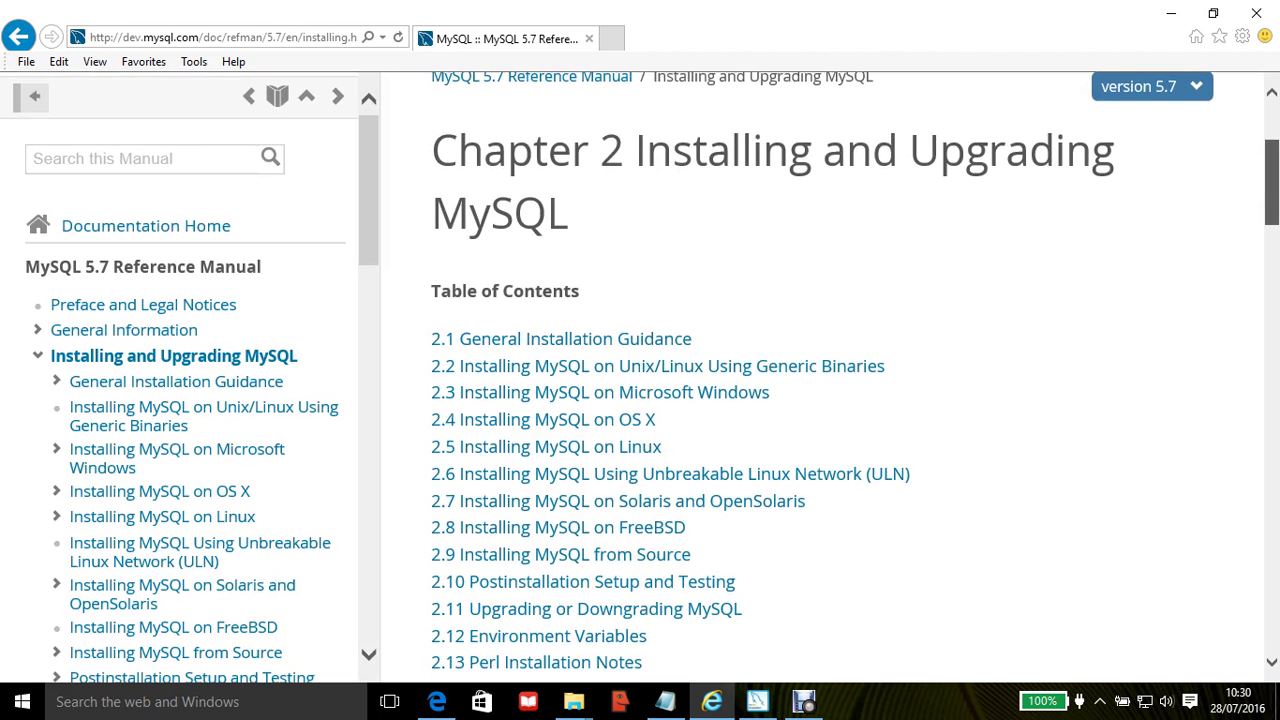
scroll(640, 380, down, 1)
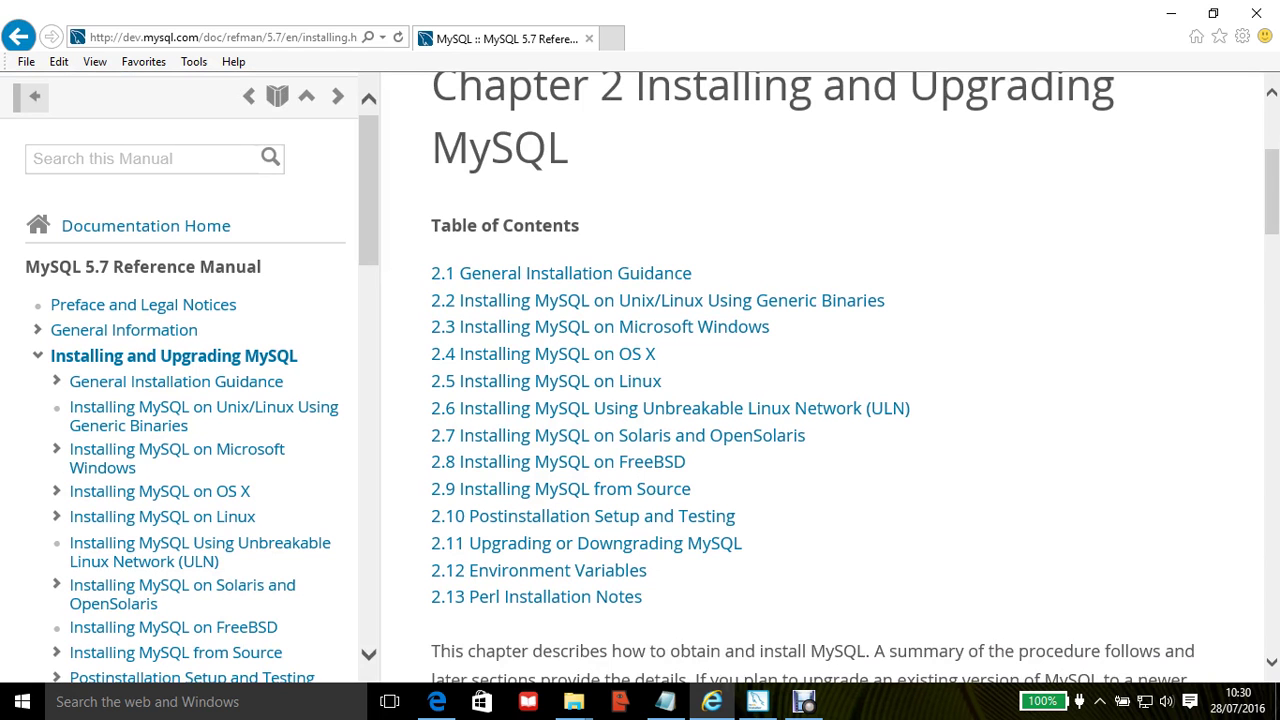
scroll(820, 375, down, 15)
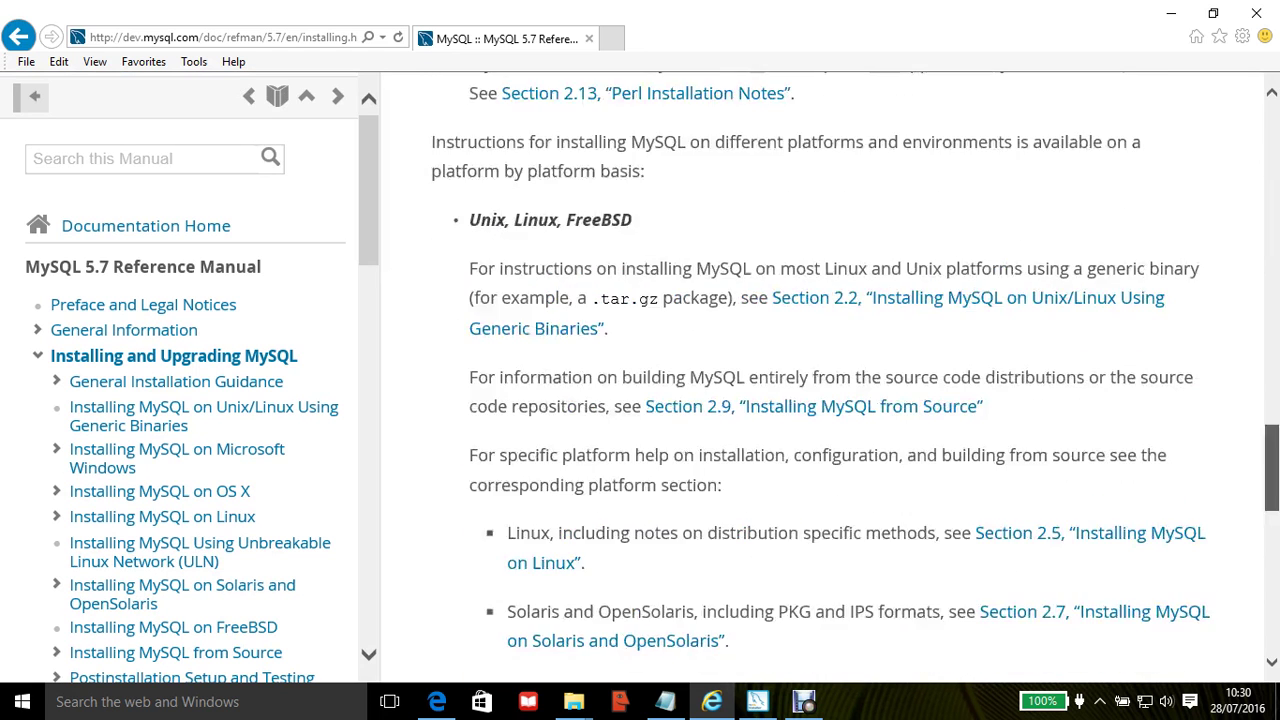
scroll(830, 390, down, 5)
scroll(830, 390, up, 9)
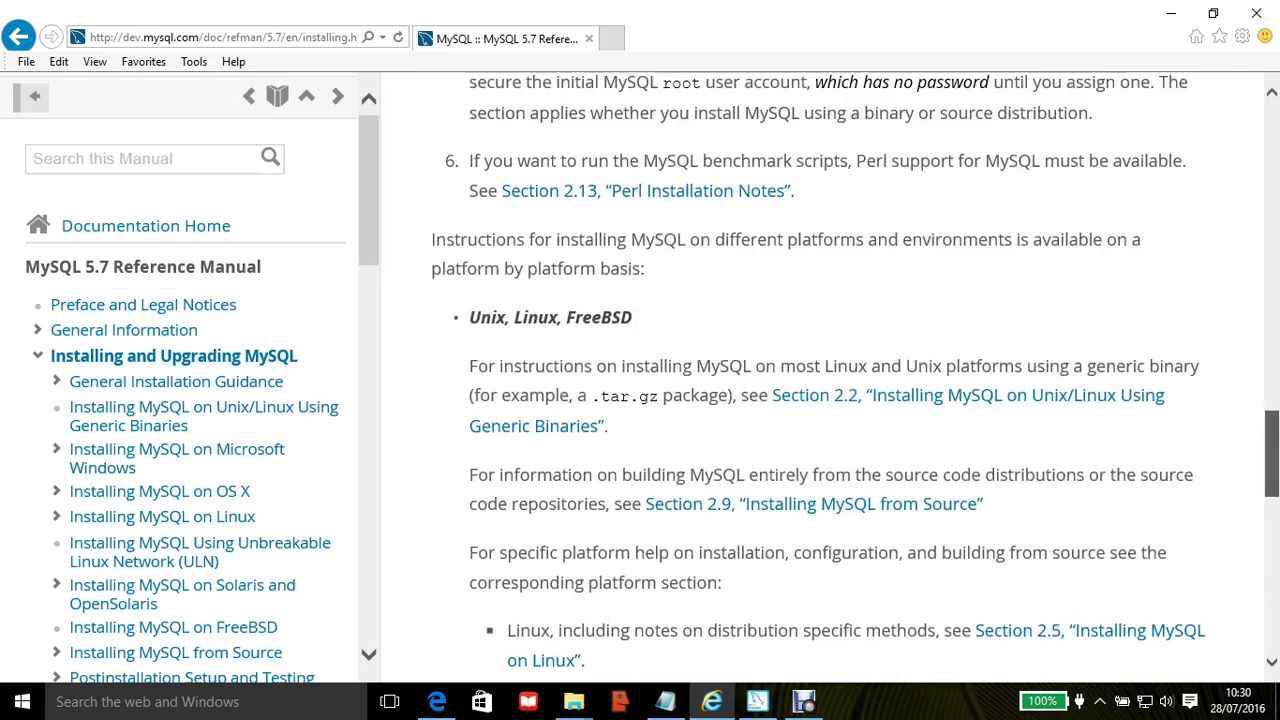
scroll(830, 390, up, 2)
scroll(830, 390, down, 5)
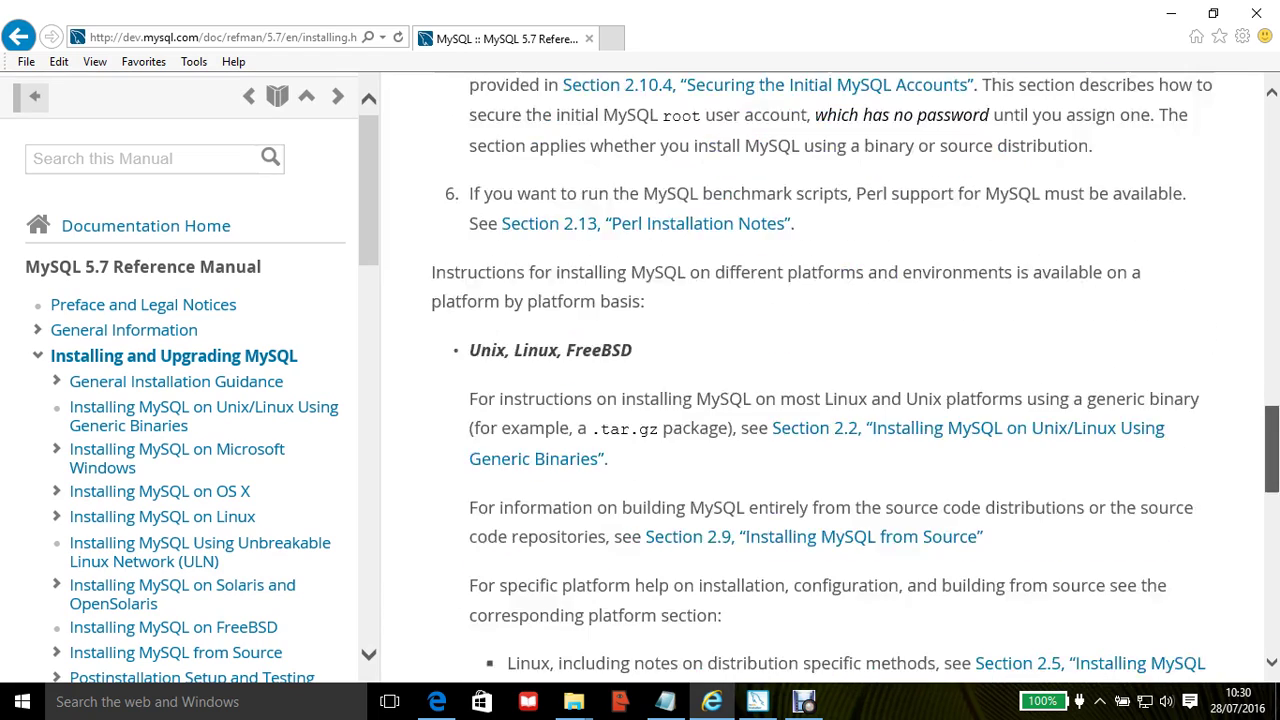
scroll(830, 390, down, 8)
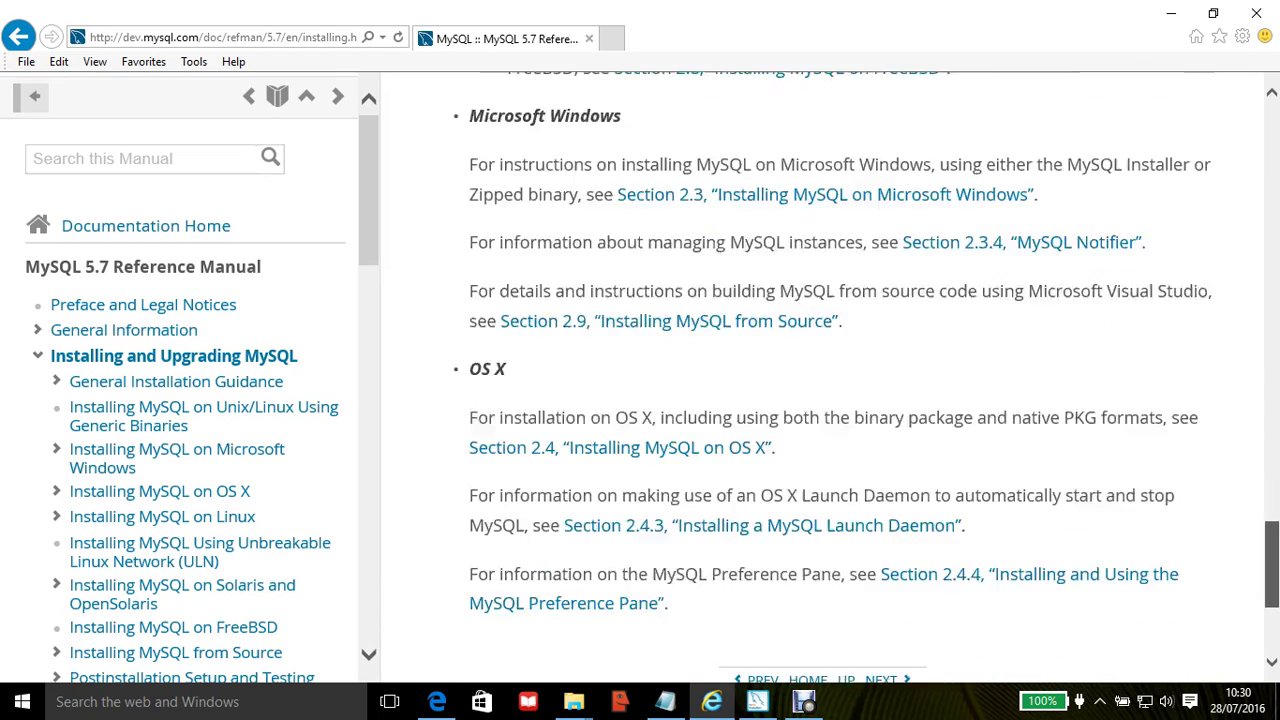
scroll(830, 390, up, 10)
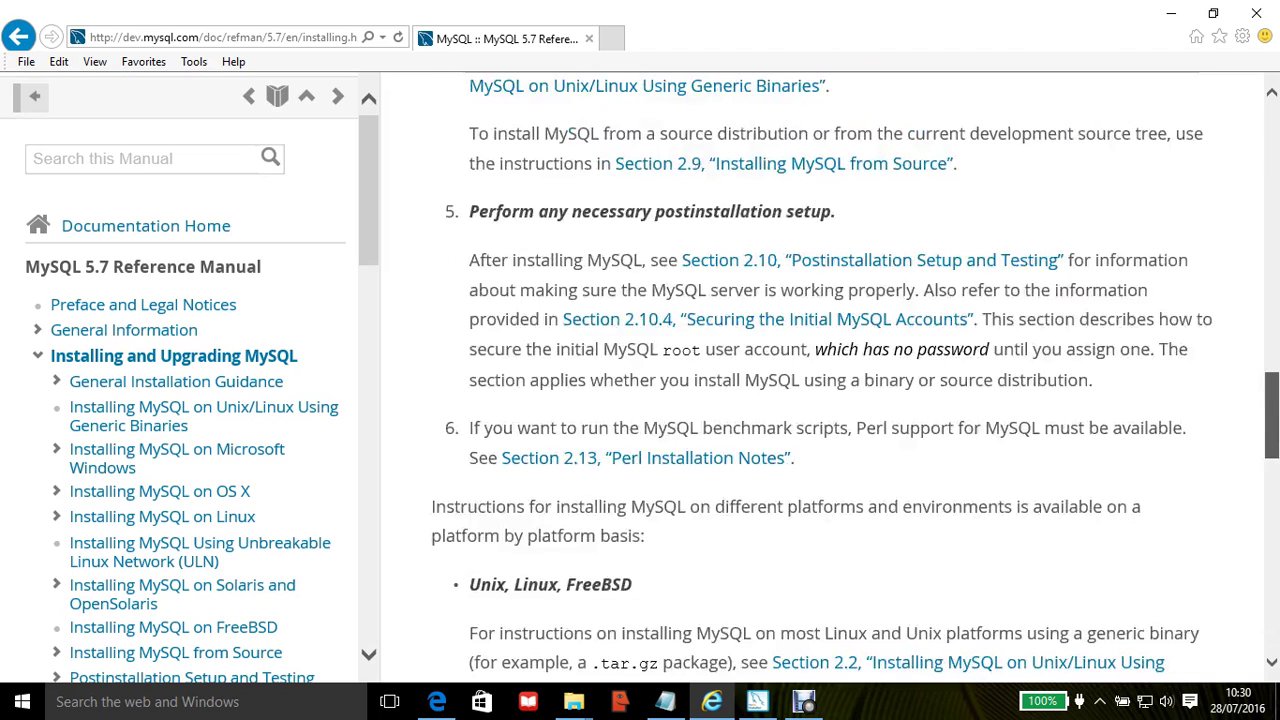
scroll(830, 390, up, 5)
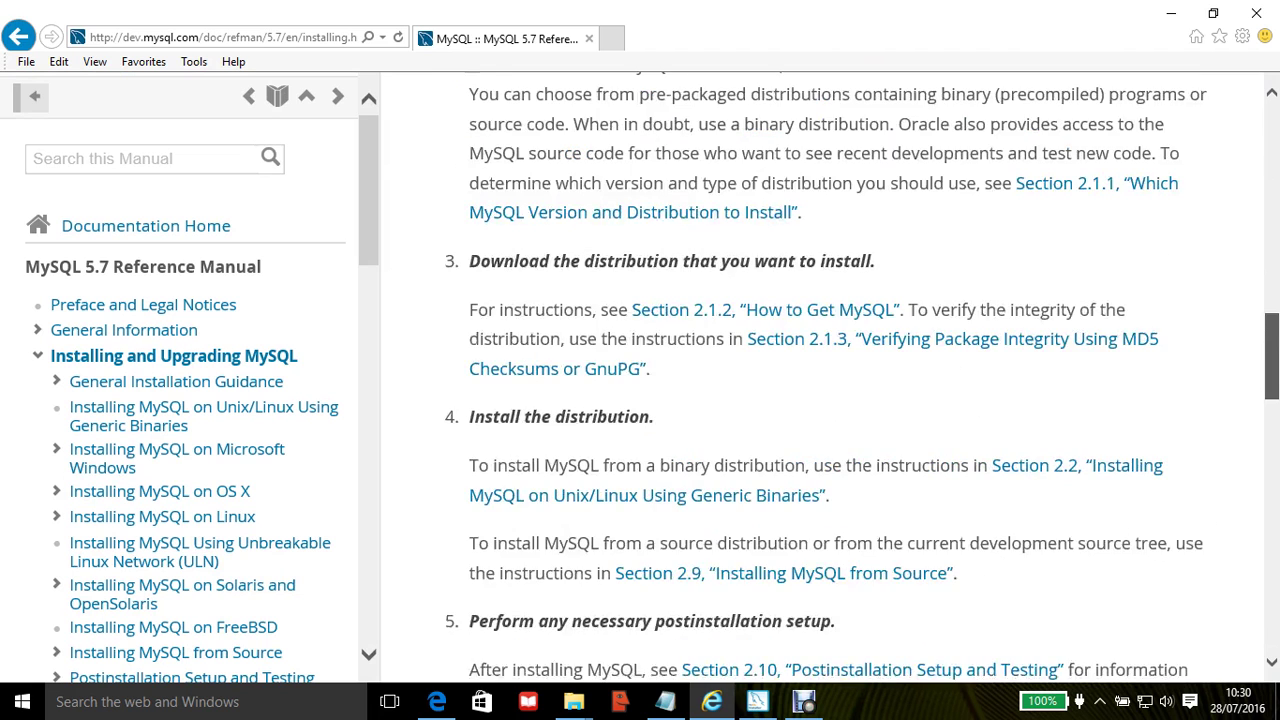
scroll(830, 390, up, 2)
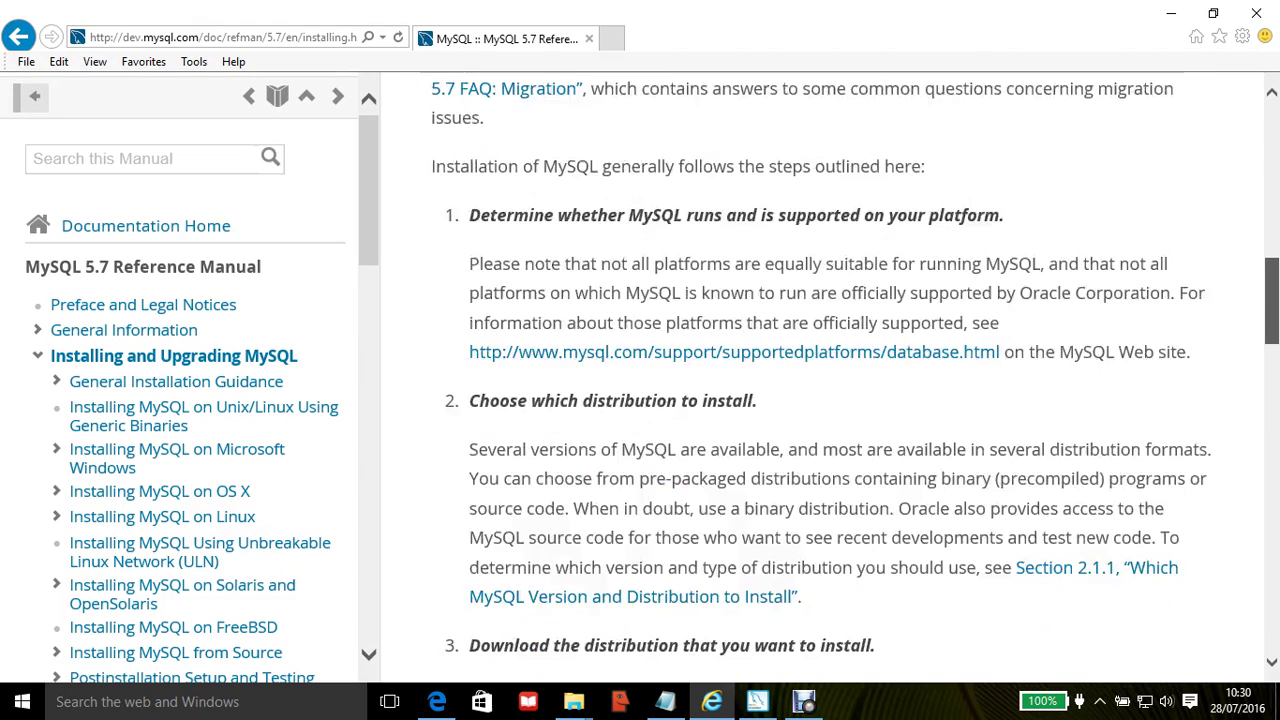
scroll(830, 390, up, 2)
scroll(830, 390, up, 1)
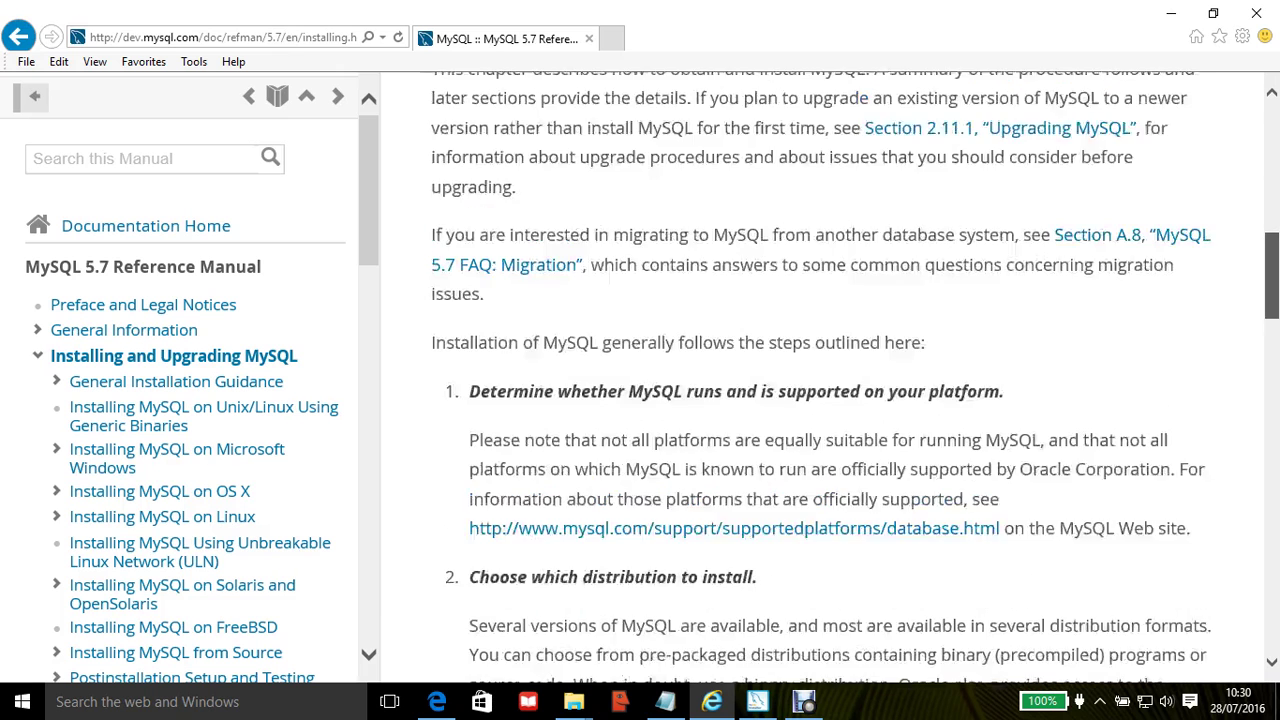
scroll(830, 390, up, 2)
scroll(830, 390, up, 3)
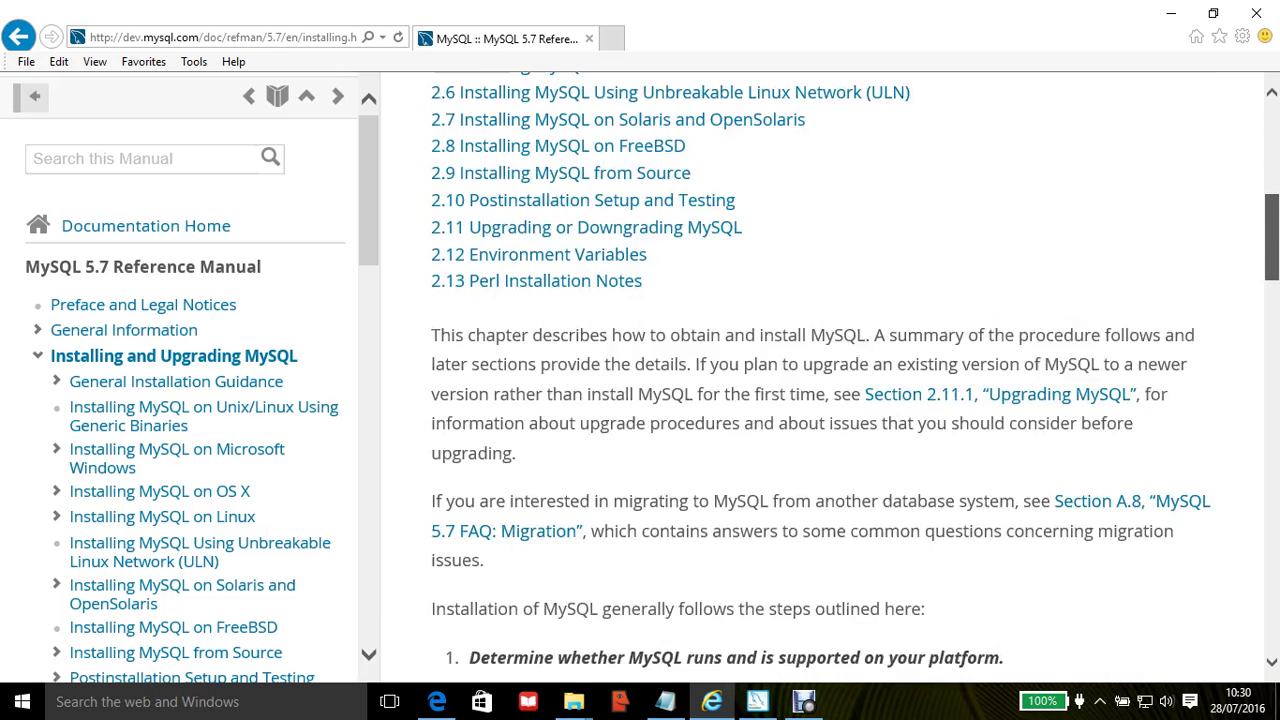
scroll(830, 390, up, 2)
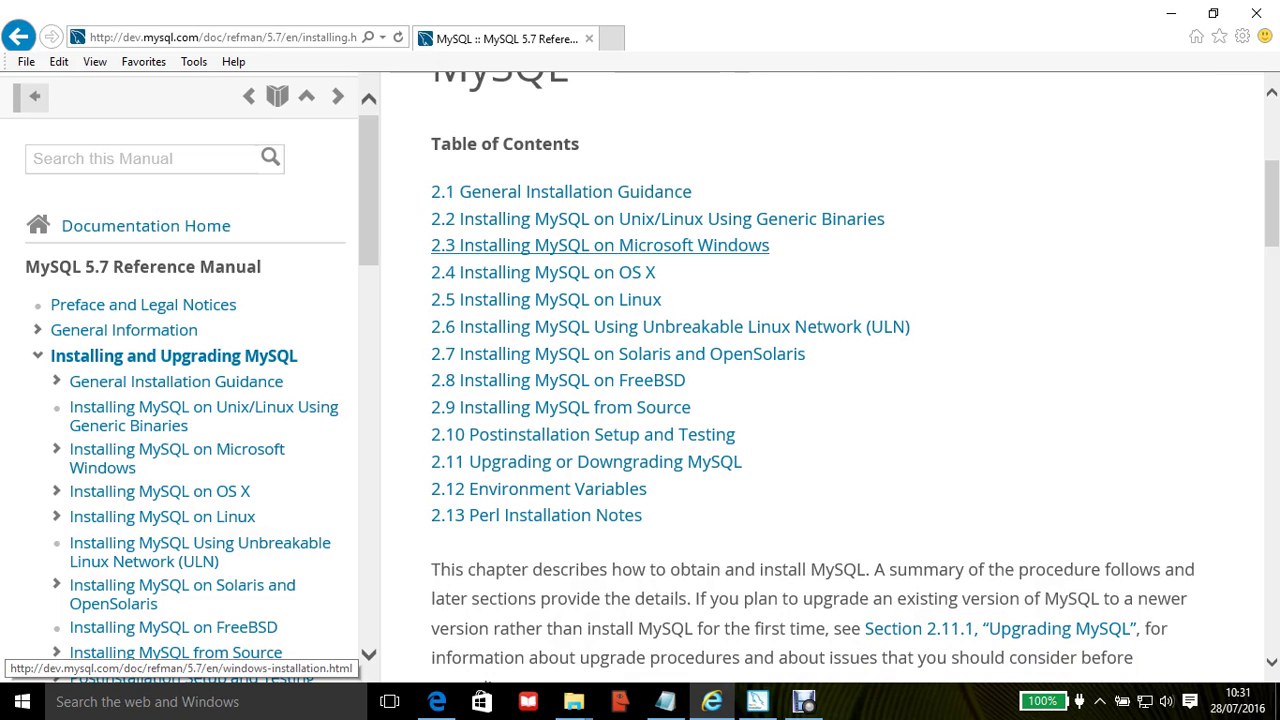
Step: Open section 2.3 Installing MySQL on Microsoft Windows and follow its MySQL Installer download link
click(600, 245)
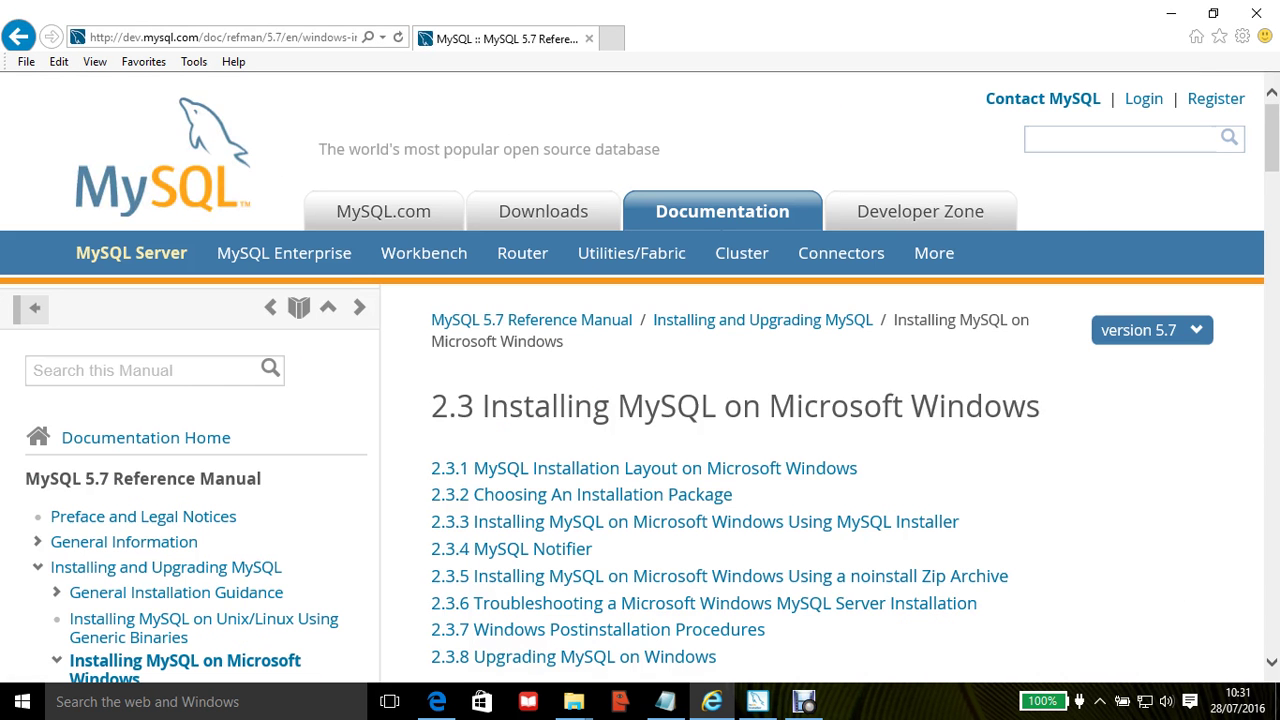
scroll(640, 400, down, 2)
scroll(830, 400, down, 1)
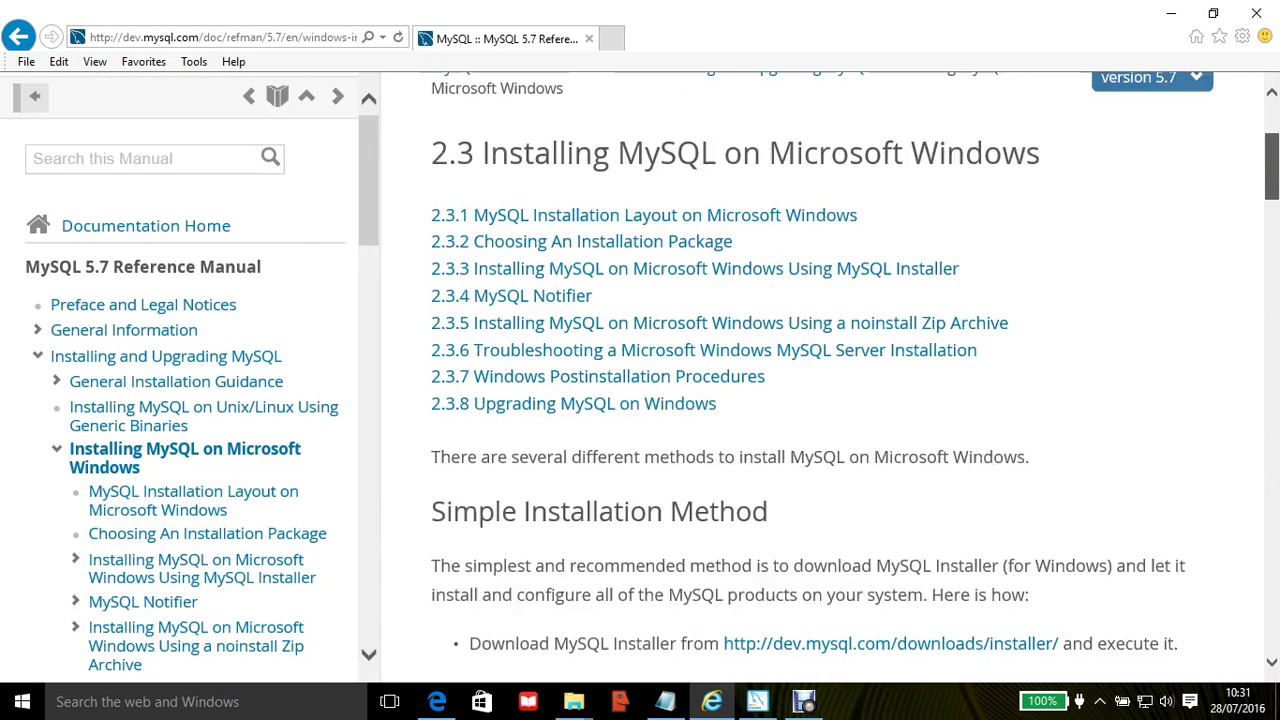
scroll(830, 400, down, 1)
scroll(830, 400, down, 3)
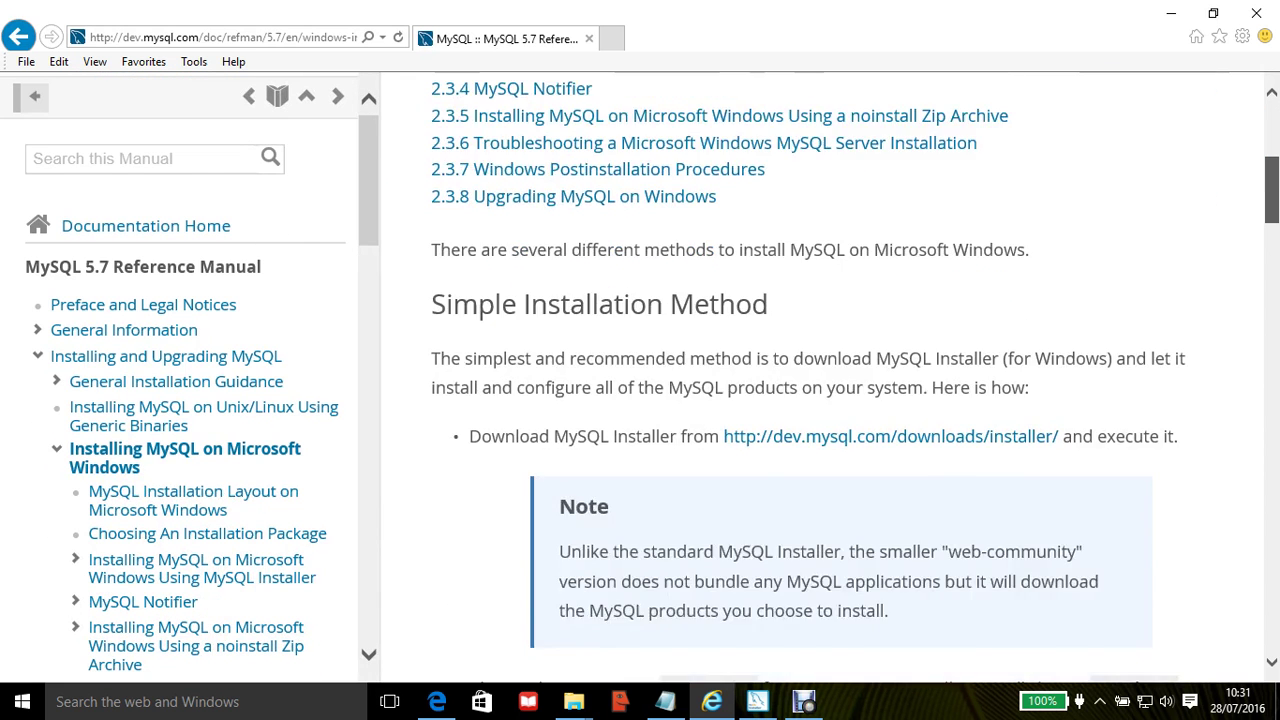
scroll(830, 400, up, 1)
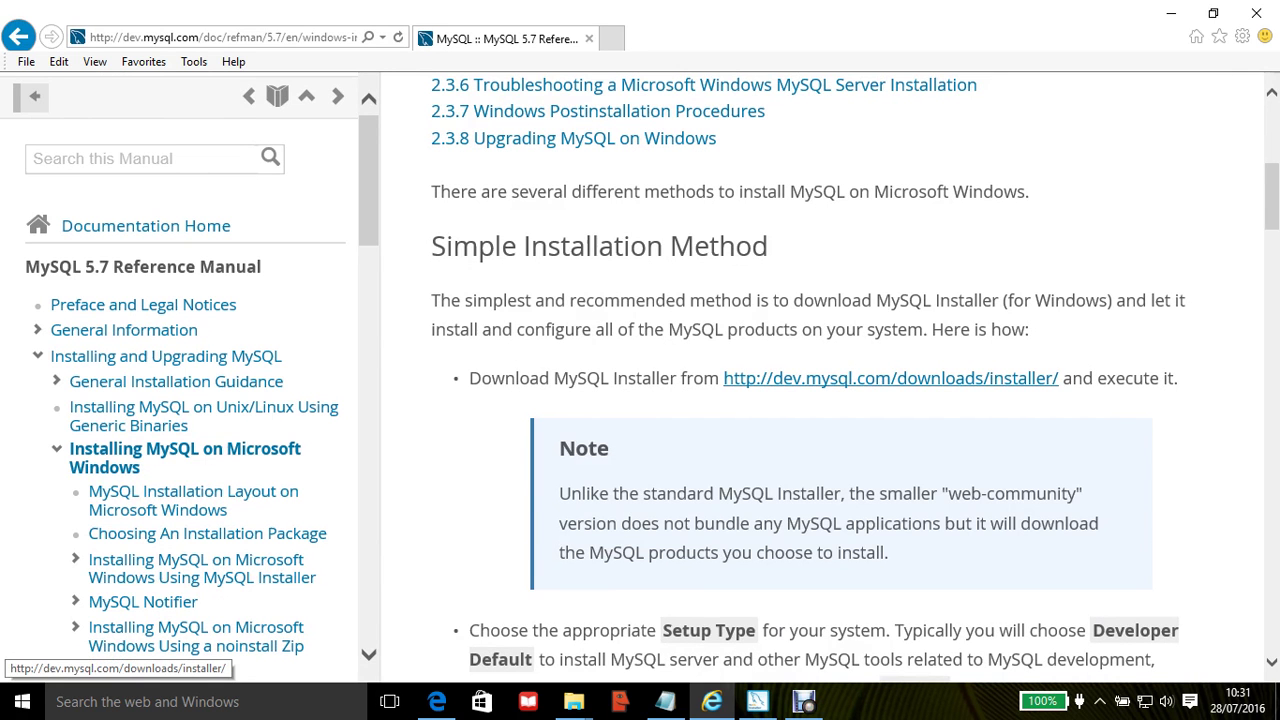
click(890, 378)
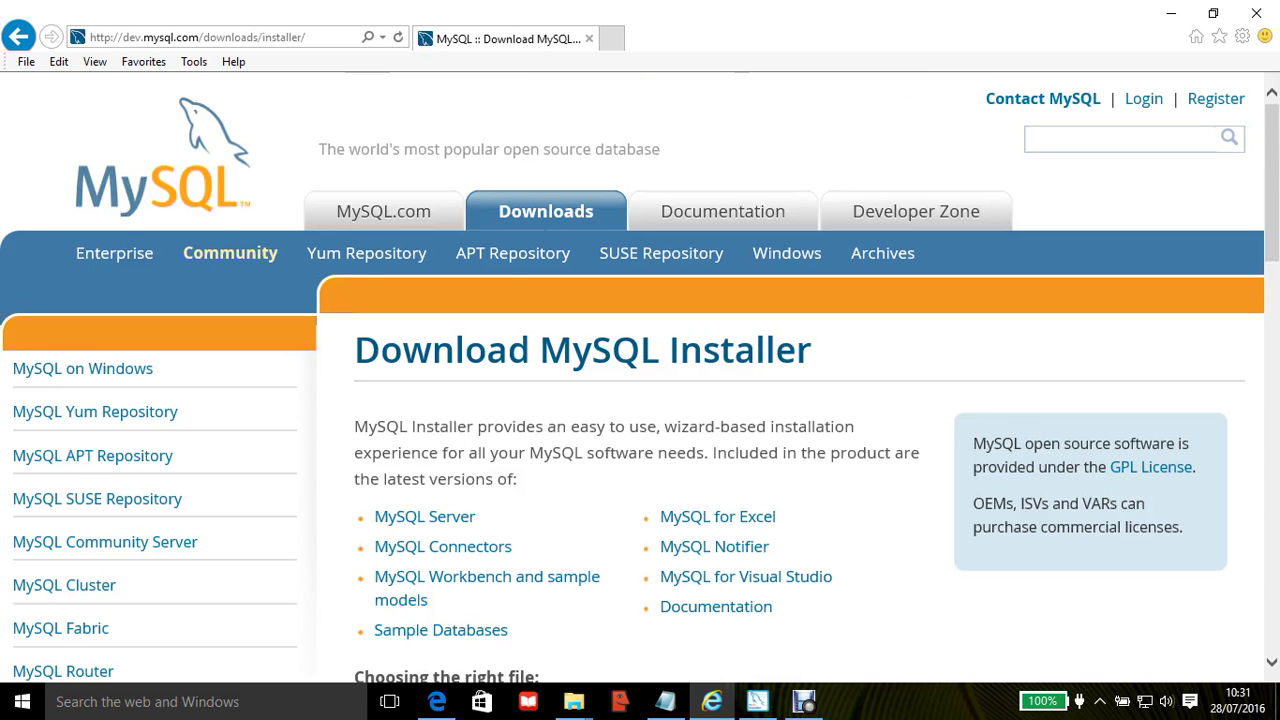
Step: Review the MySQL Installer 5.7.13 MSI download options, then minimize the browser to the desktop
scroll(640, 378, down, 3)
scroll(640, 378, down, 2)
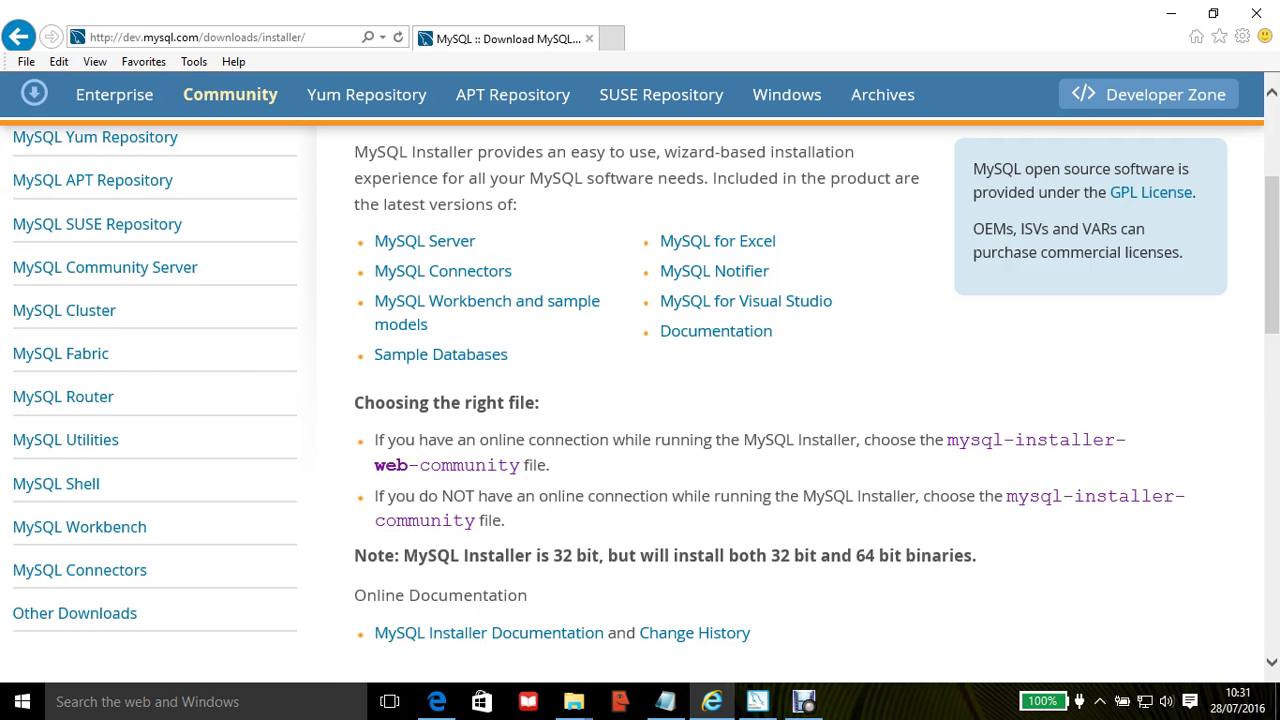
scroll(640, 400, down, 5)
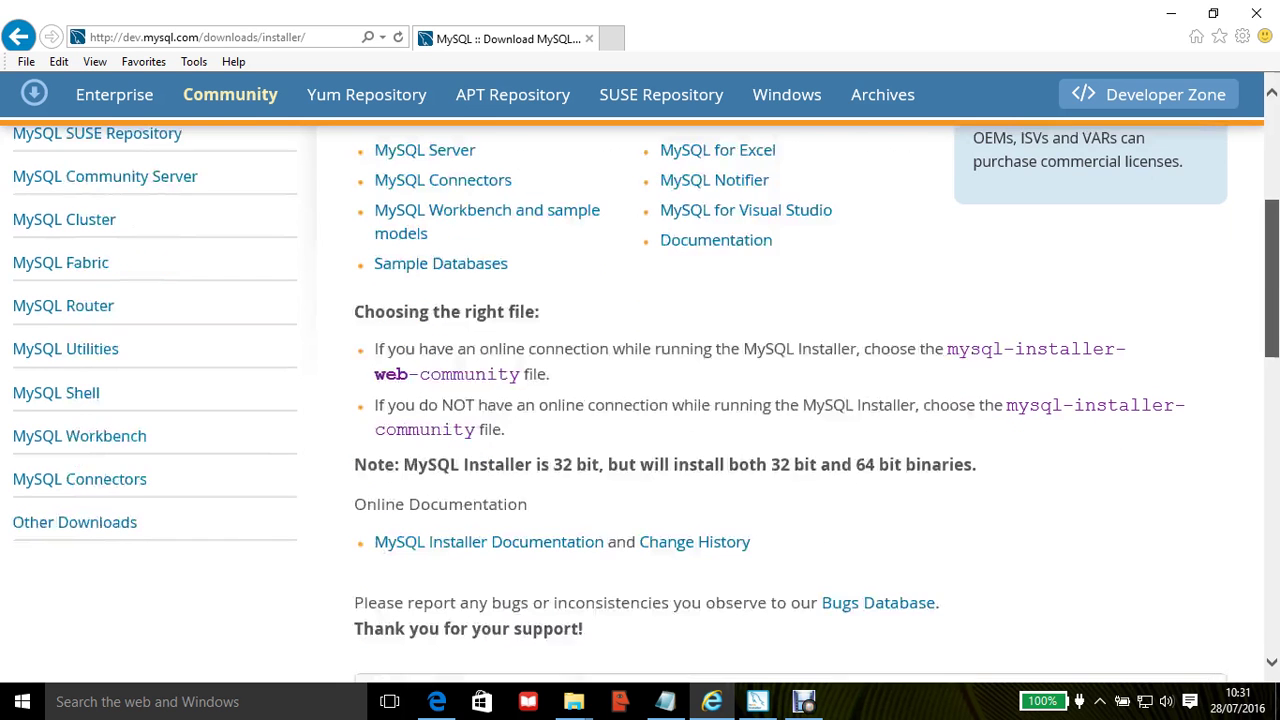
scroll(640, 400, down, 3)
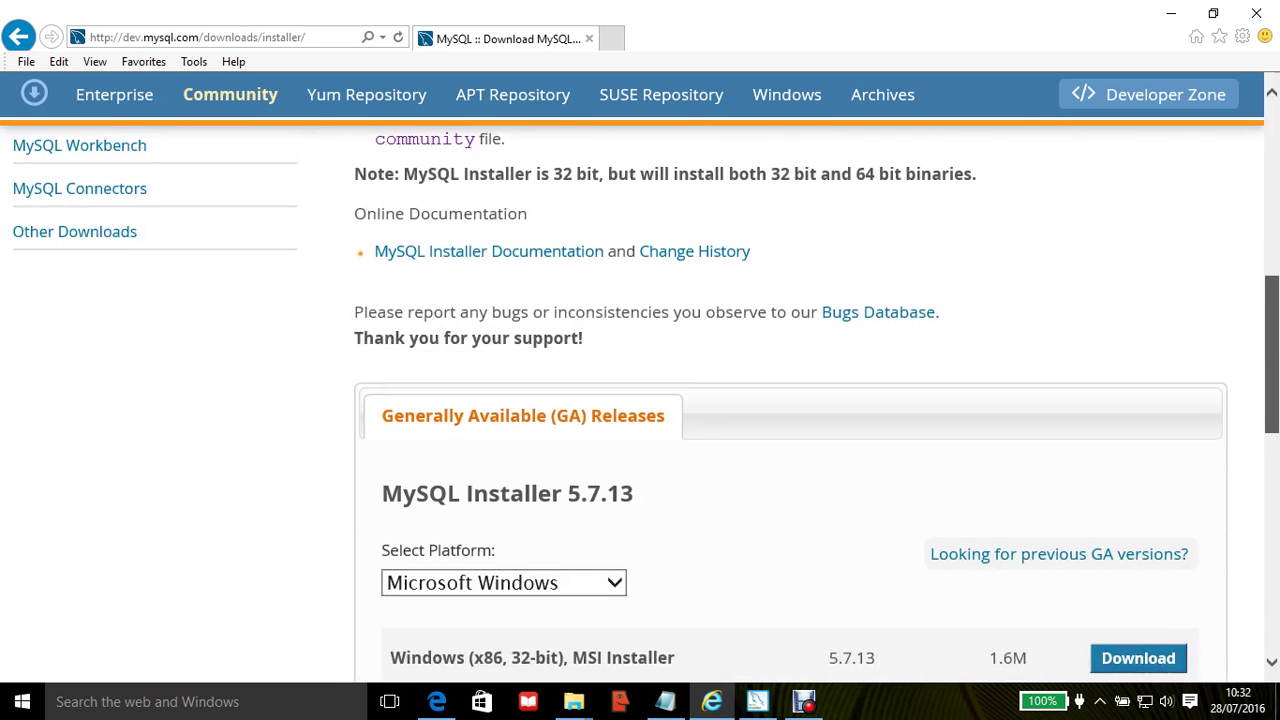
scroll(640, 400, down, 2)
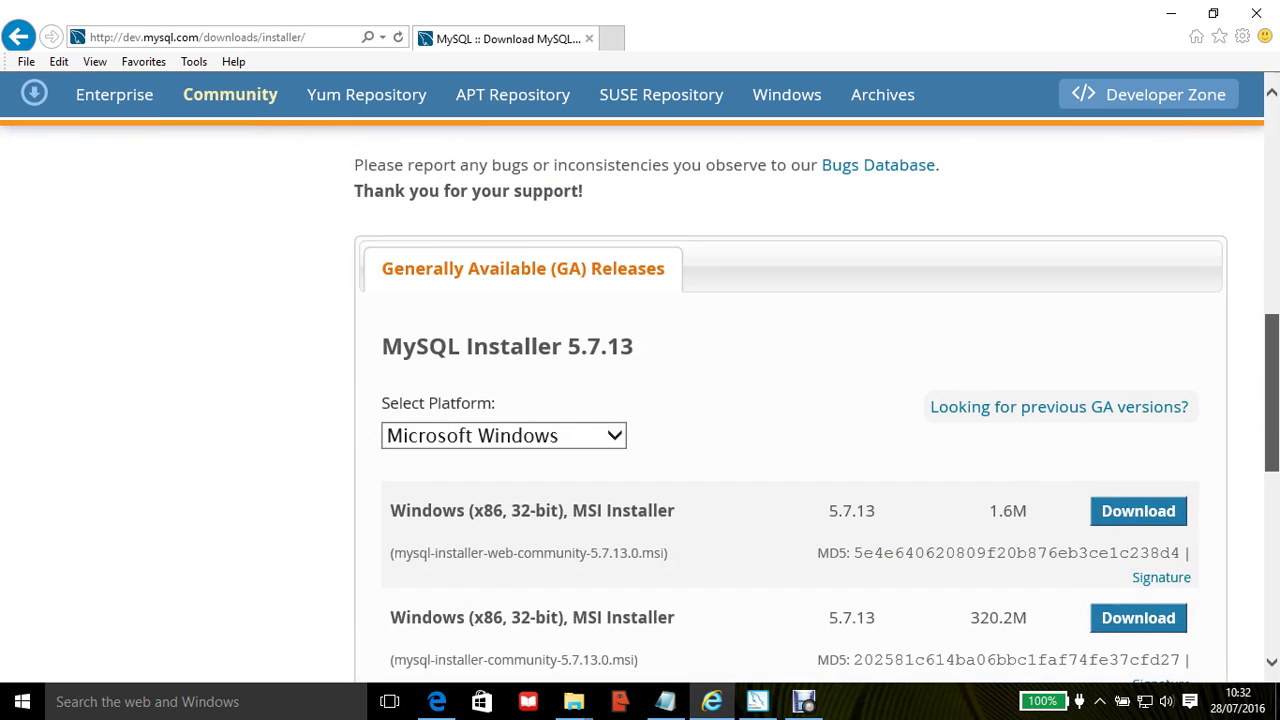
scroll(817, 431, down, 1)
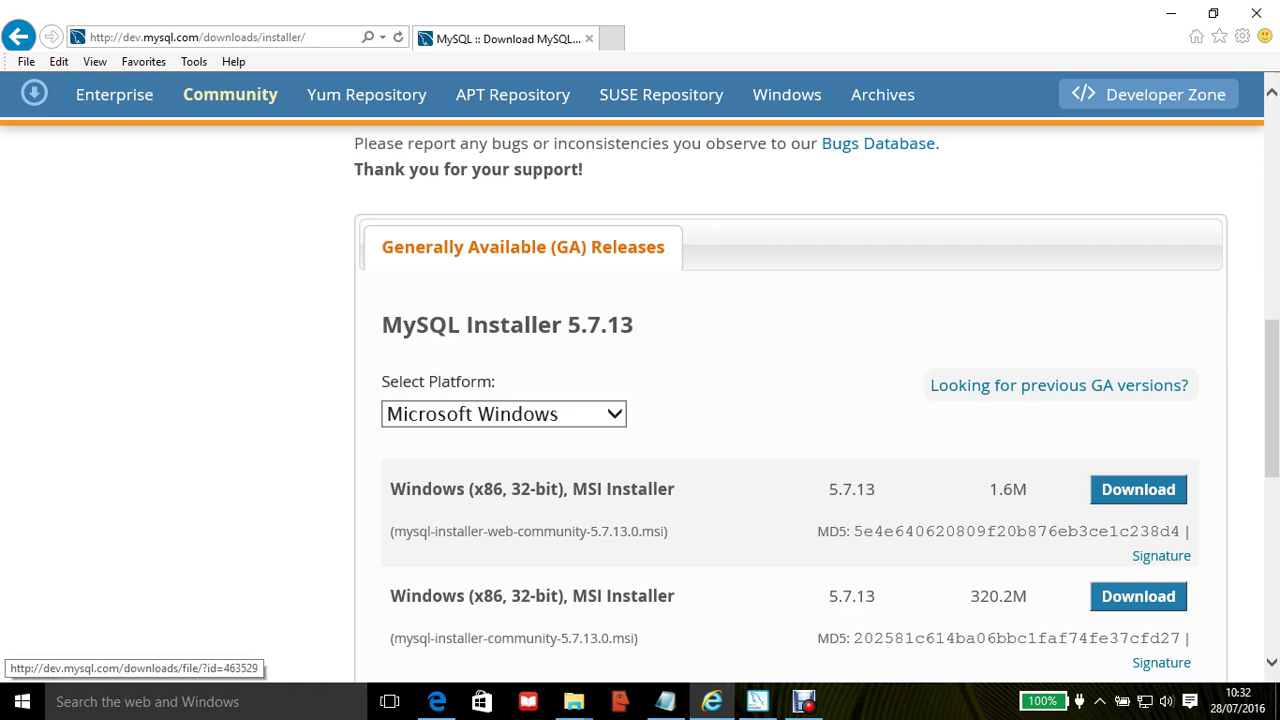
scroll(790, 400, down, 5)
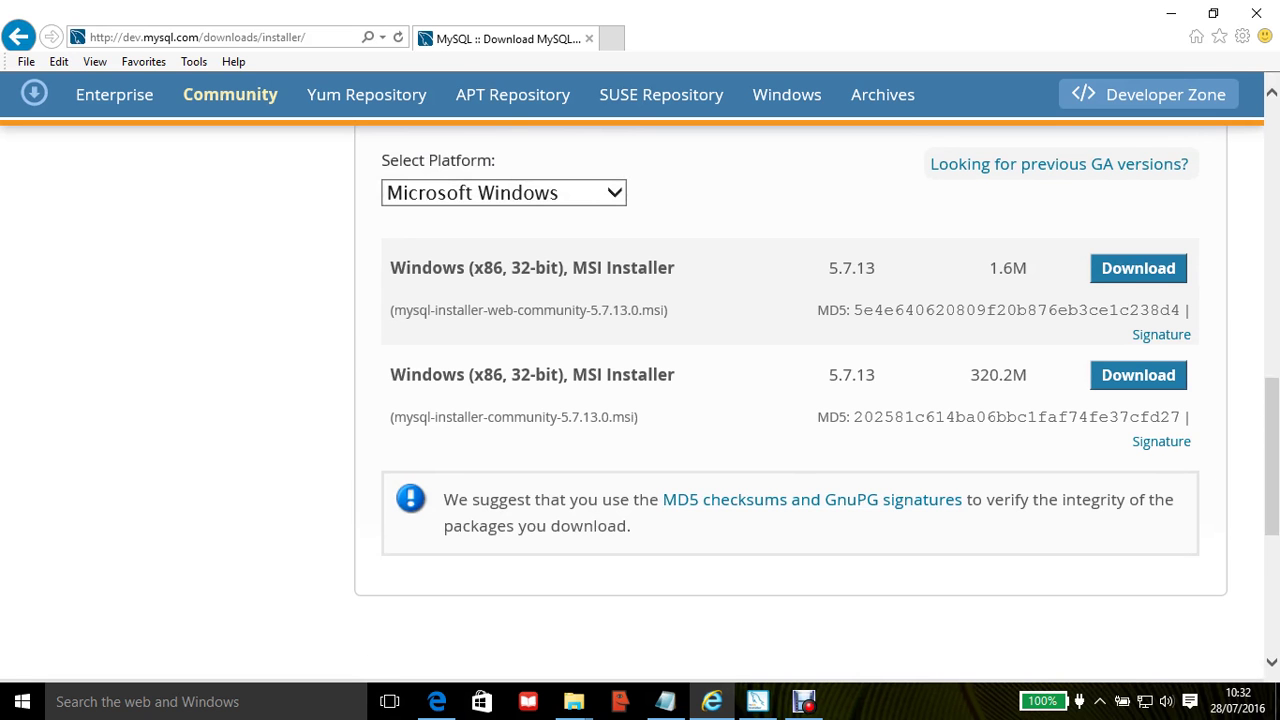
scroll(790, 400, up, 2)
scroll(790, 400, down, 1)
scroll(790, 400, down, 1)
scroll(790, 400, down, 2)
scroll(790, 400, up, 2)
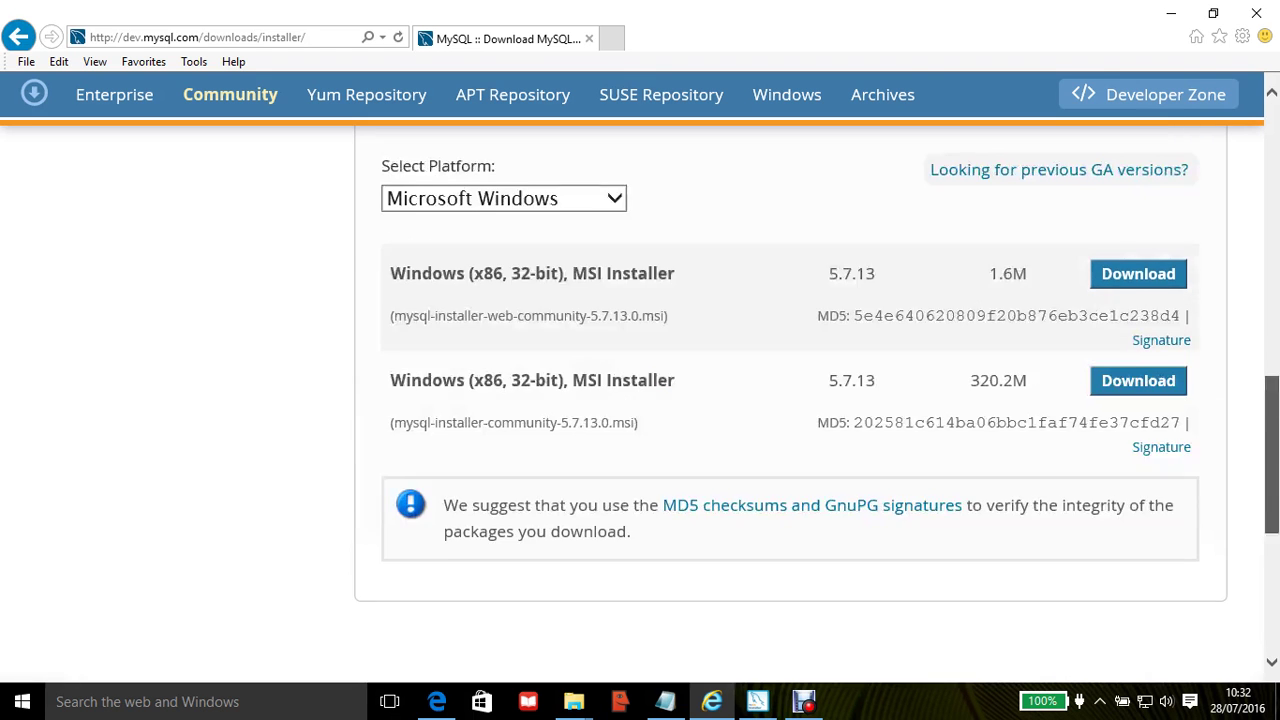
scroll(790, 400, up, 8)
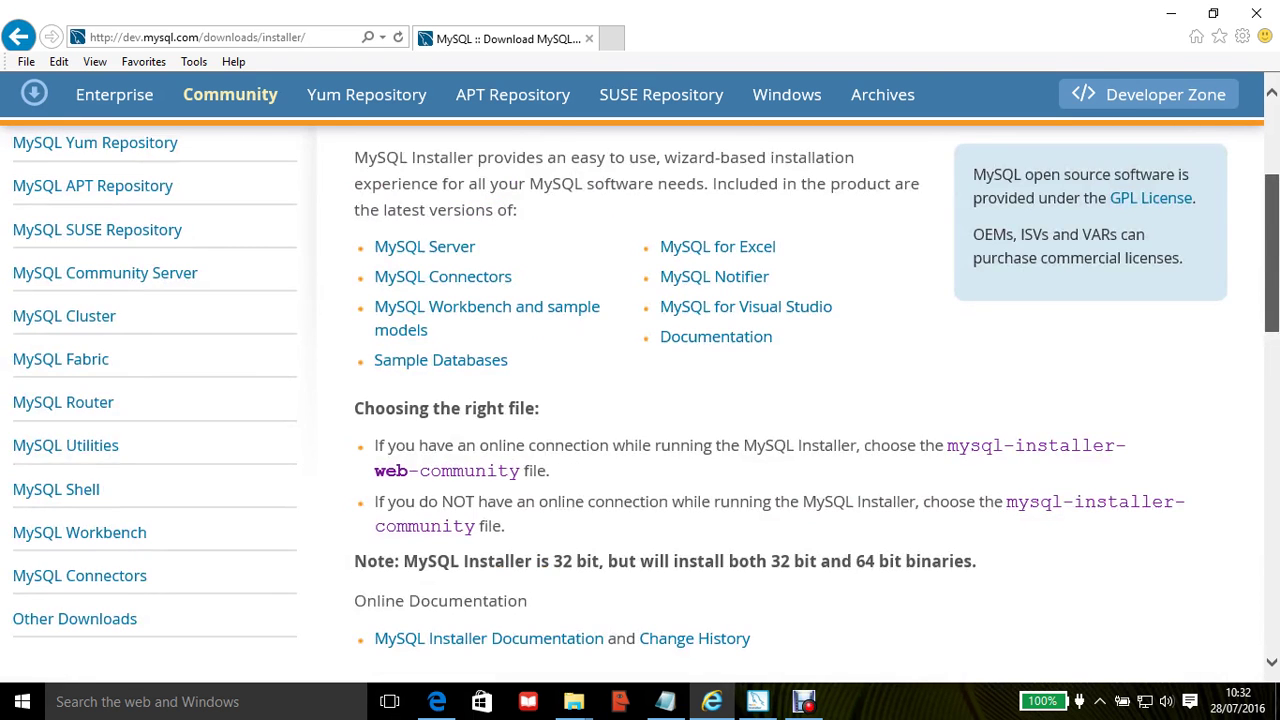
scroll(790, 400, down, 1)
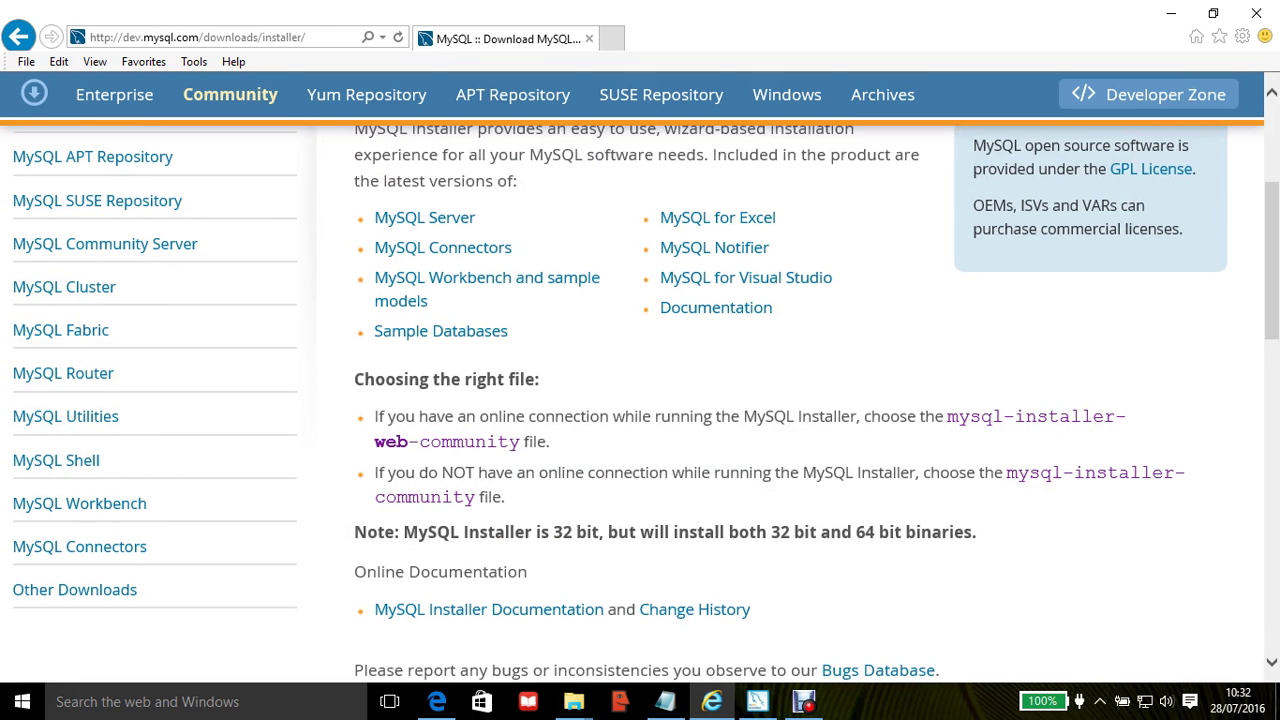
click(1171, 13)
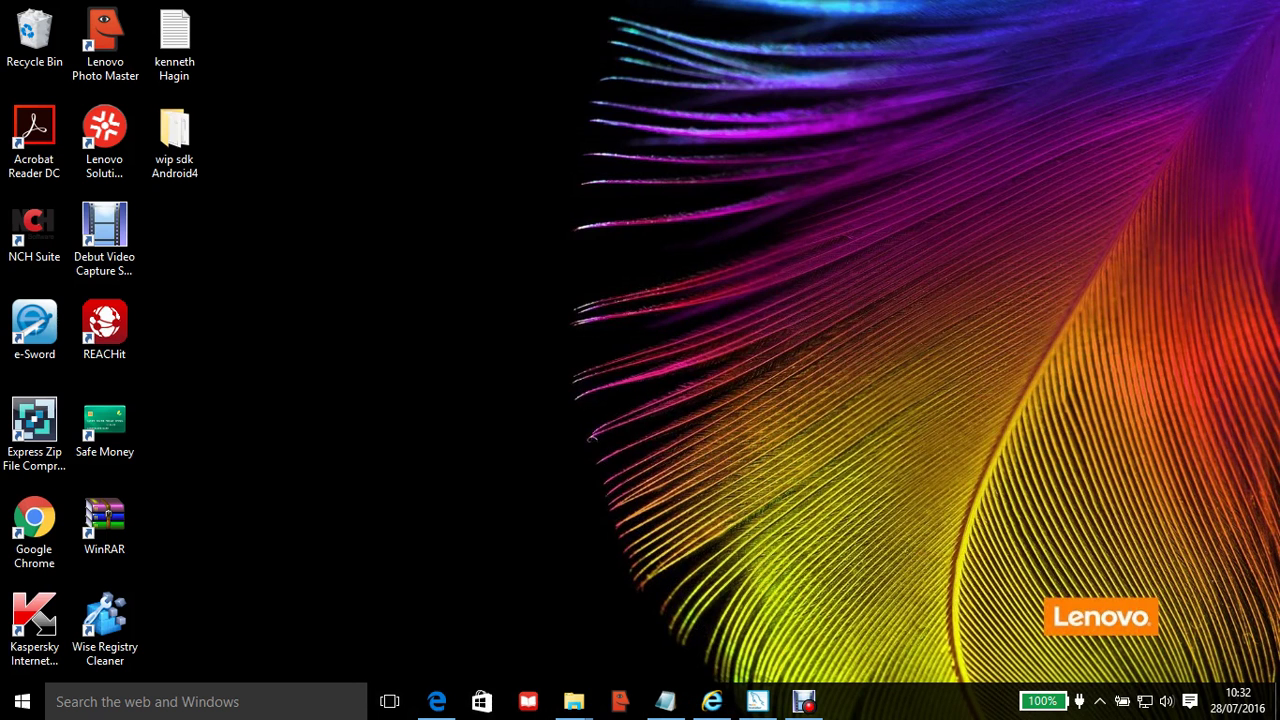
Step: Select mysql-installer-web-community-5.7.13.0 in the Downloads folder and bring up the running MySQL Installer
mouse_move(574, 701)
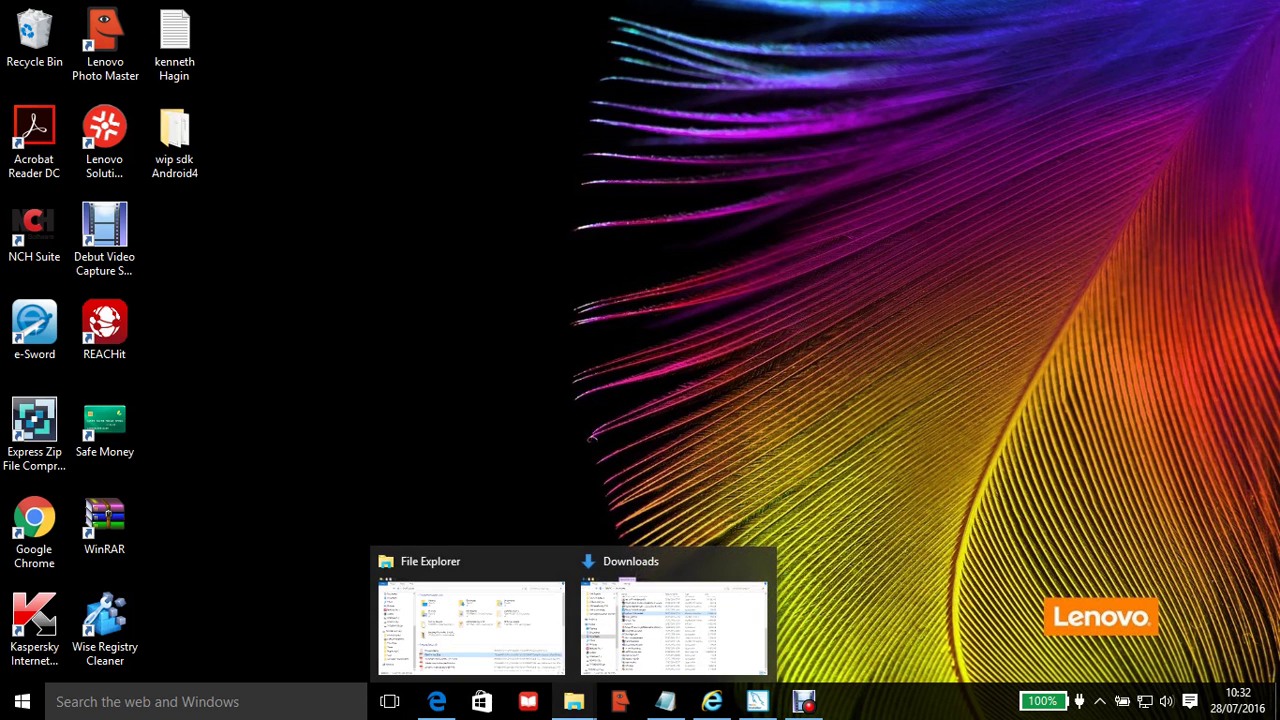
click(674, 625)
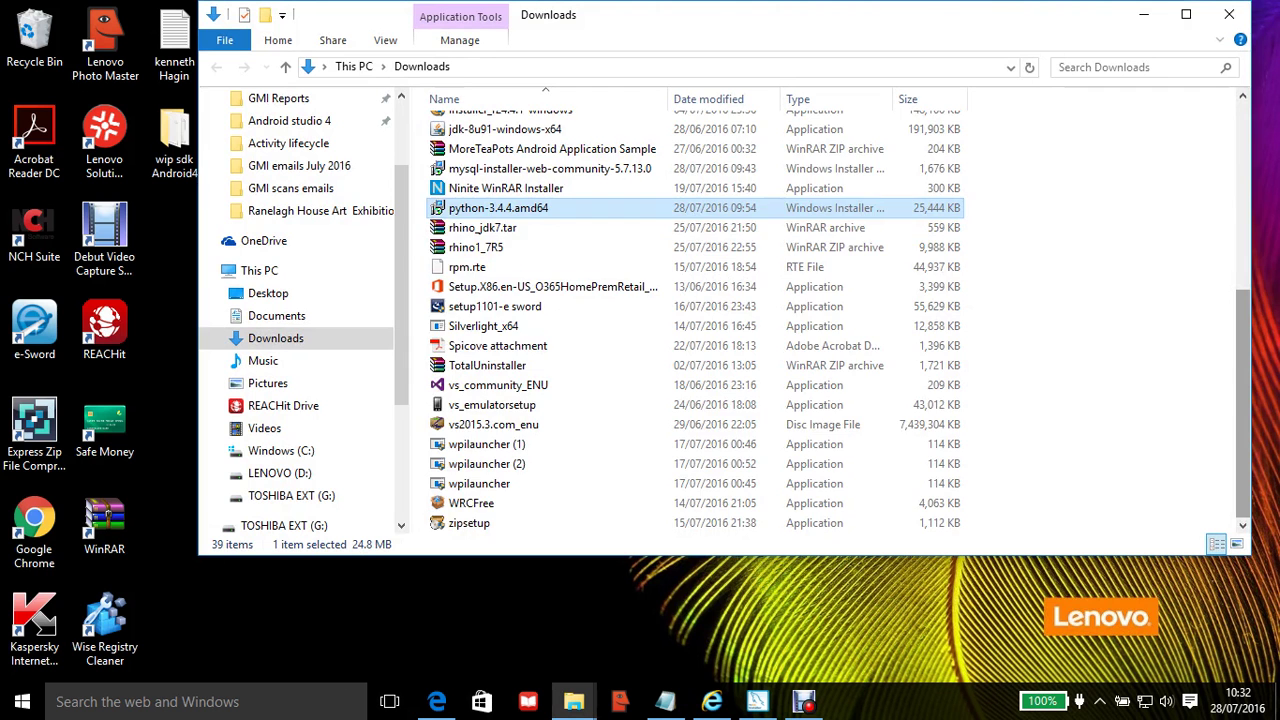
scroll(690, 320, up, 2)
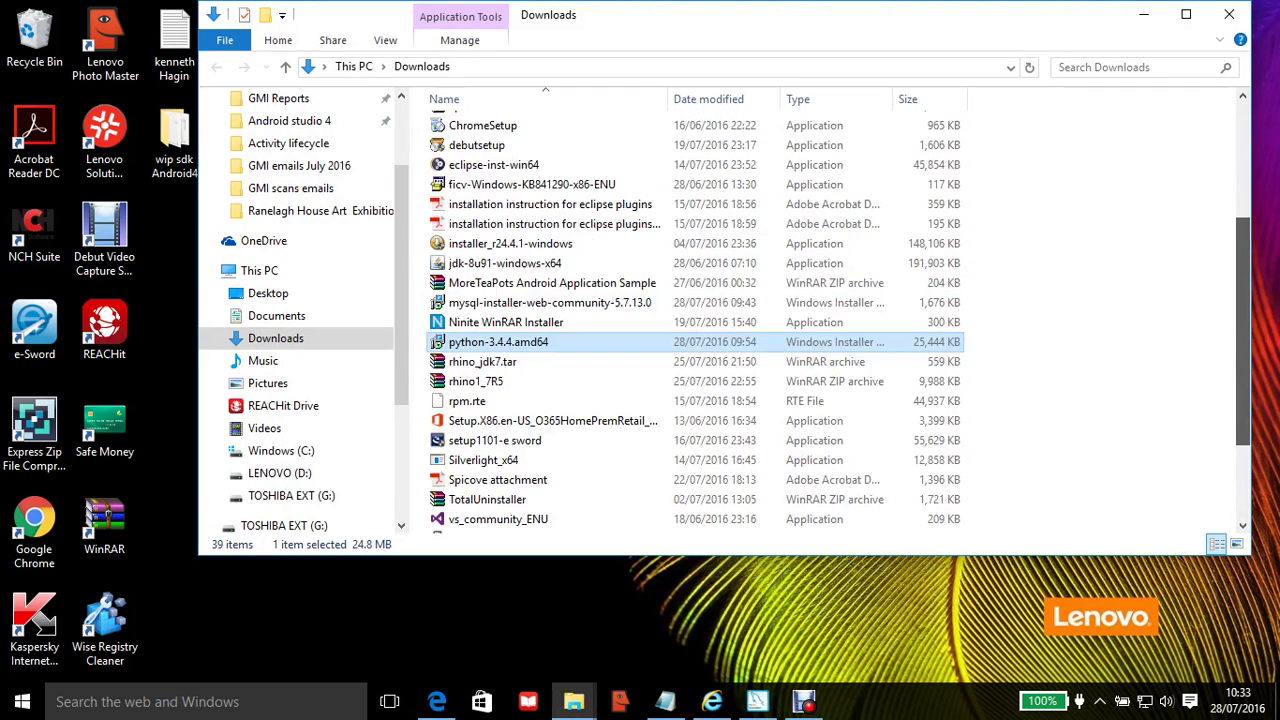
scroll(690, 320, up, 4)
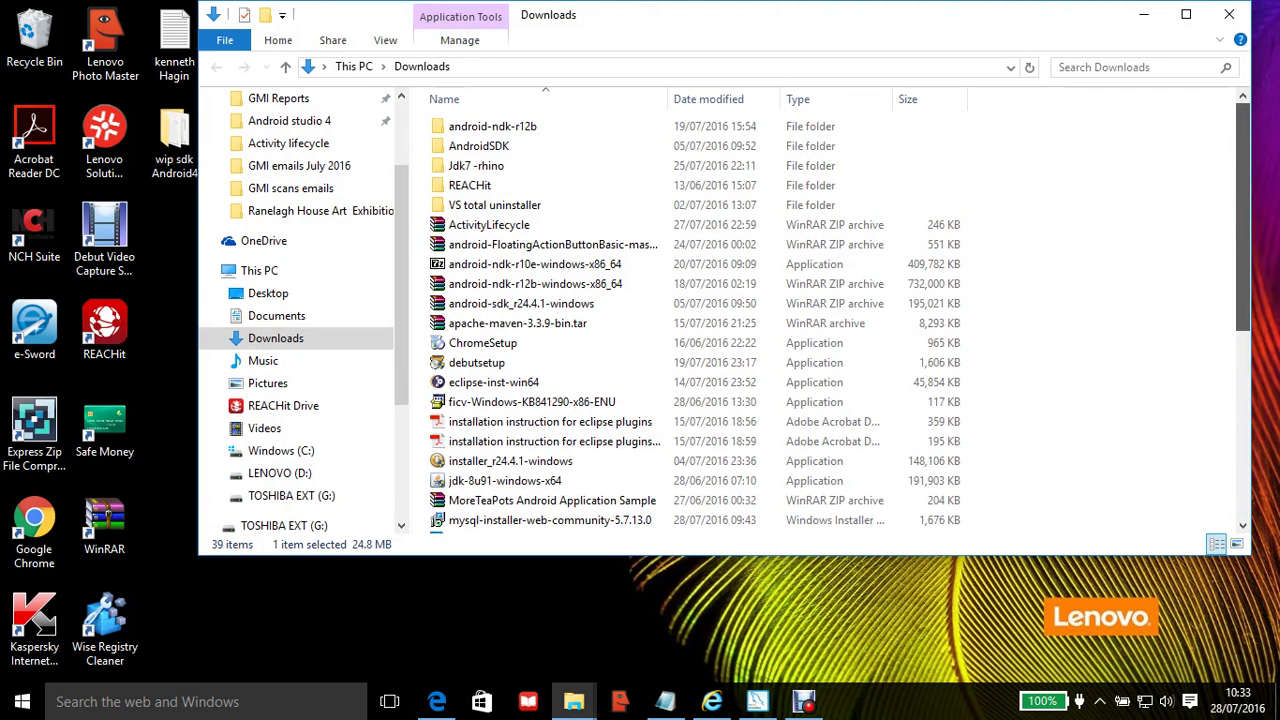
scroll(690, 320, down, 1)
scroll(690, 320, down, 4)
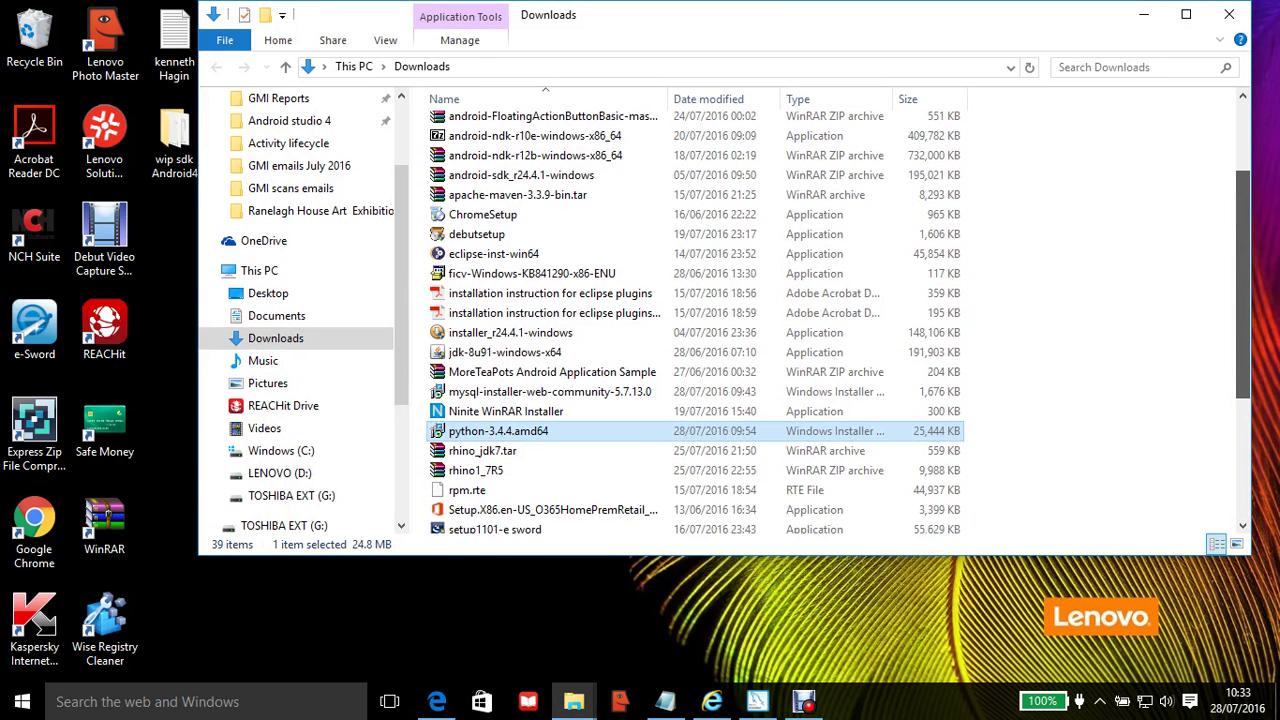
scroll(690, 320, down, 2)
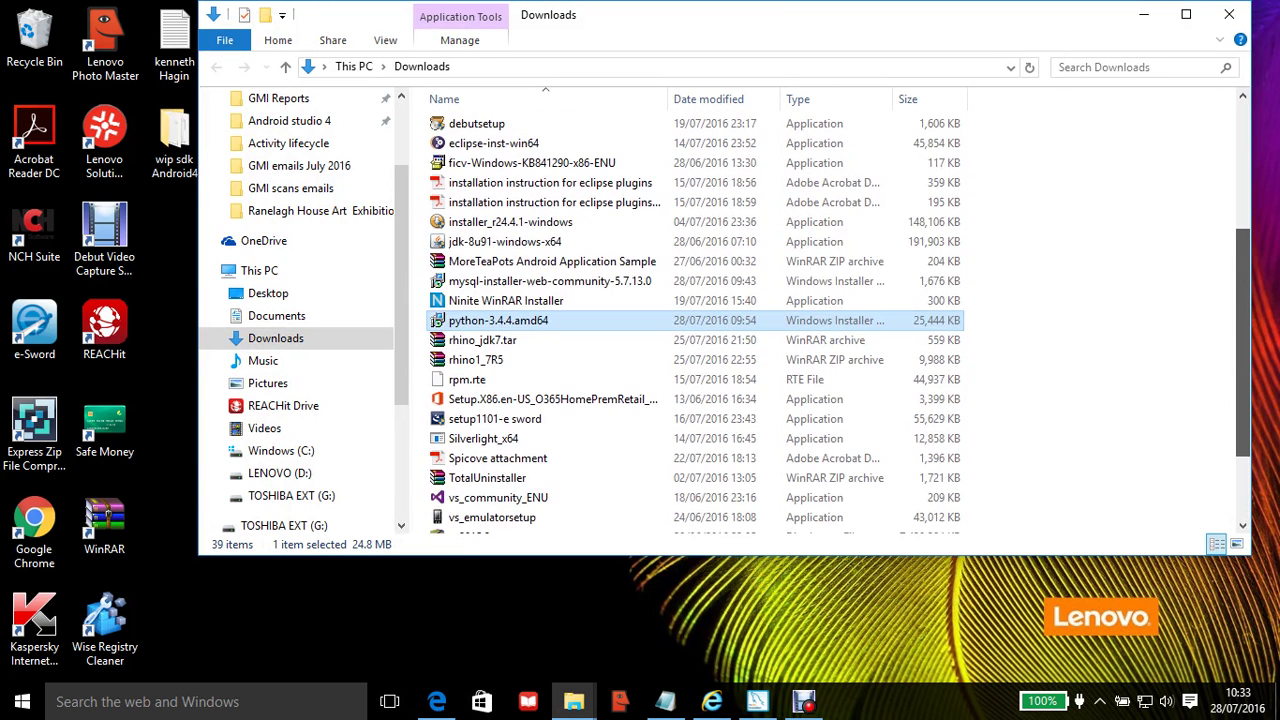
scroll(690, 320, down, 3)
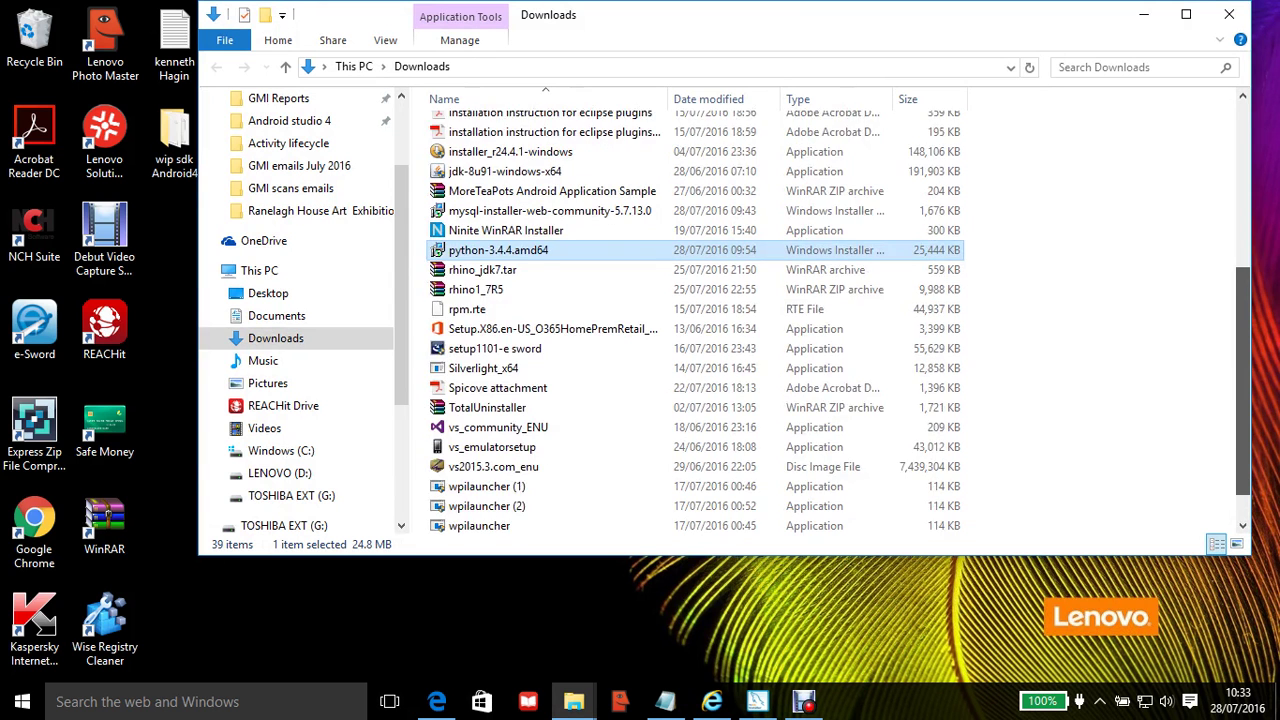
scroll(690, 320, down, 1)
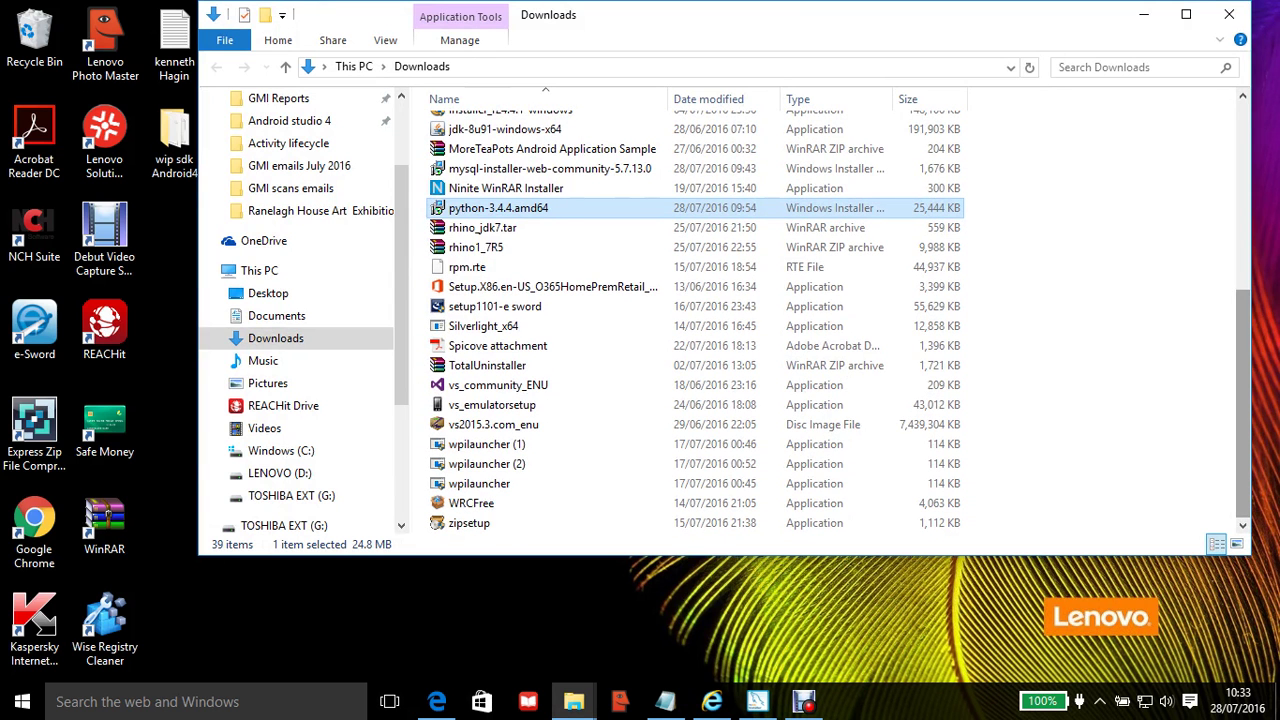
scroll(690, 320, up, 3)
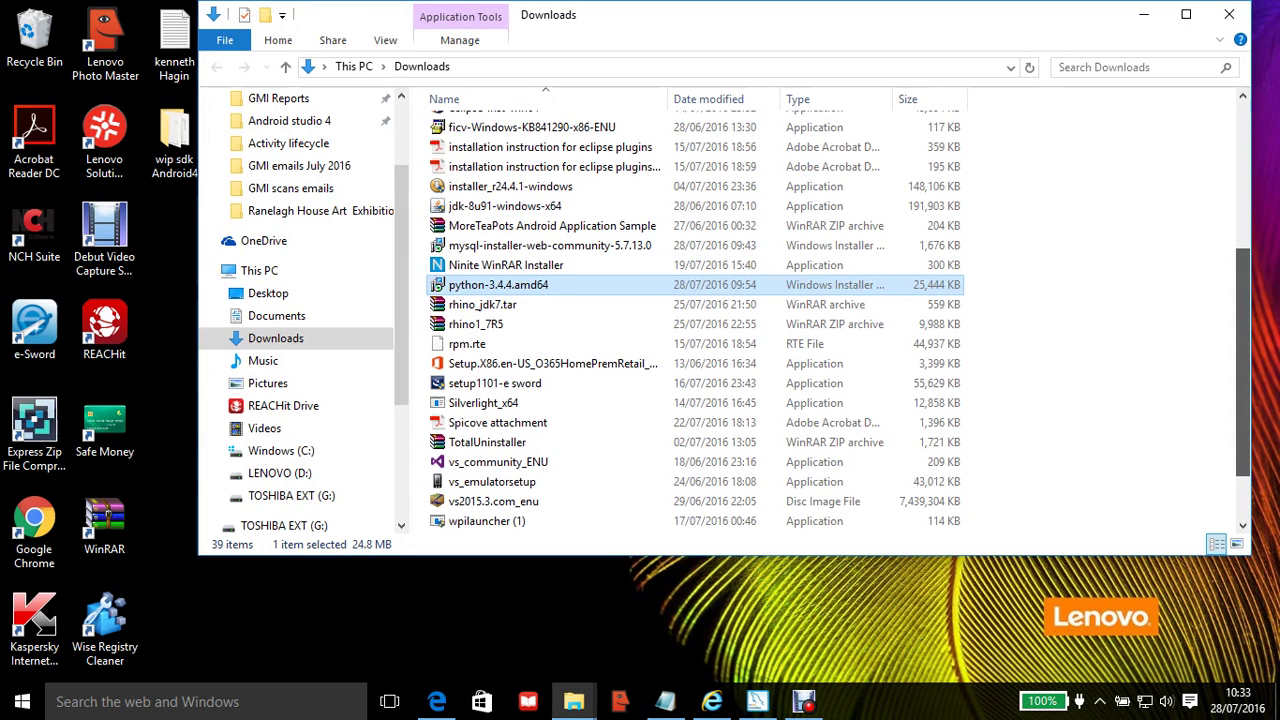
scroll(690, 320, up, 1)
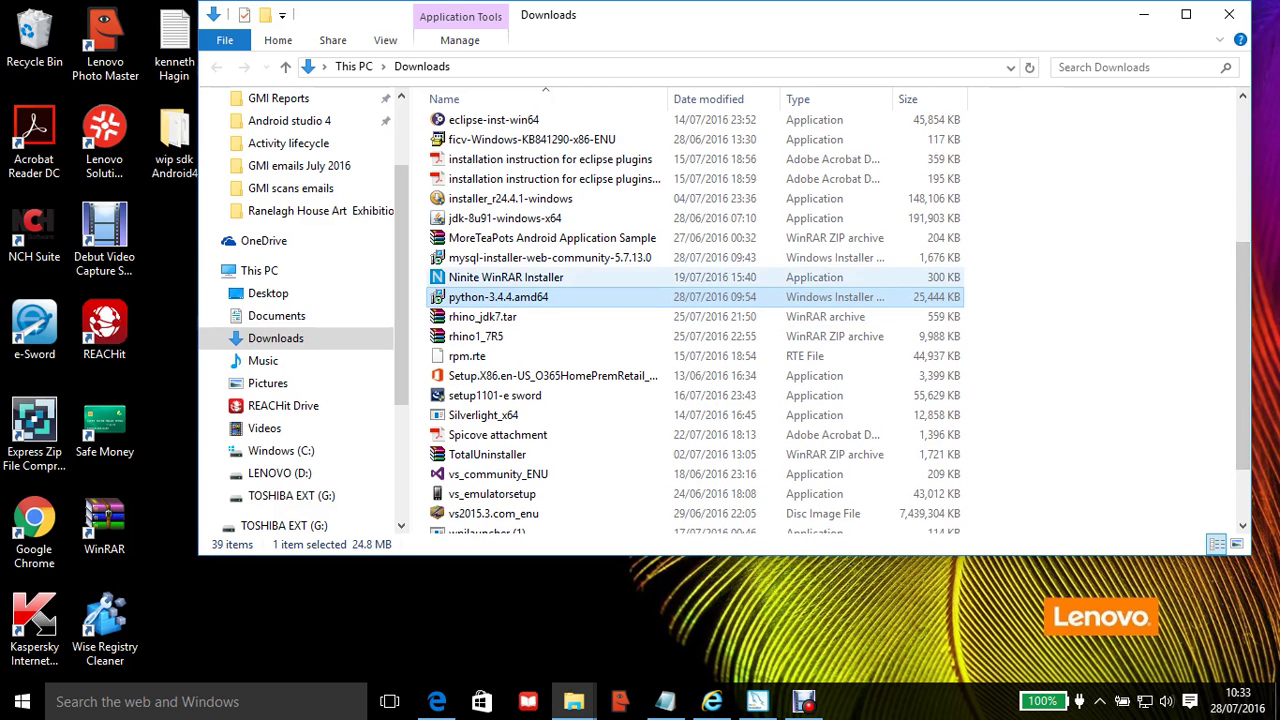
click(540, 257)
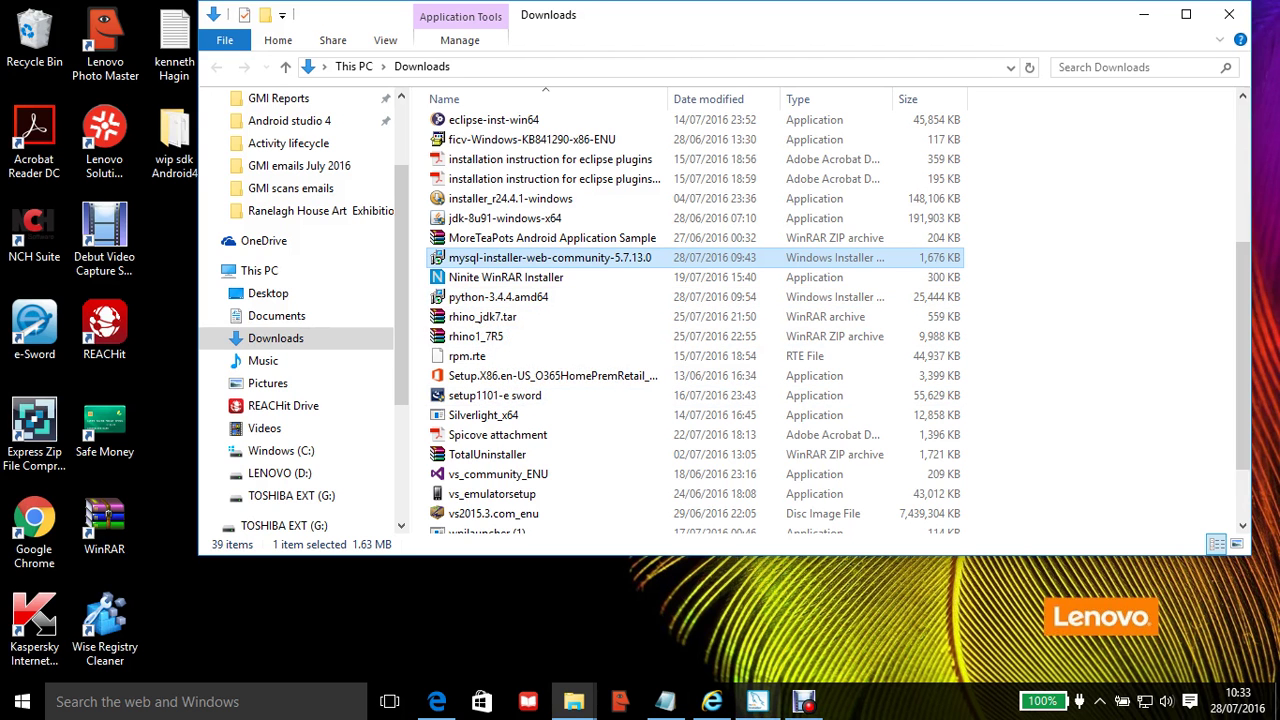
click(757, 701)
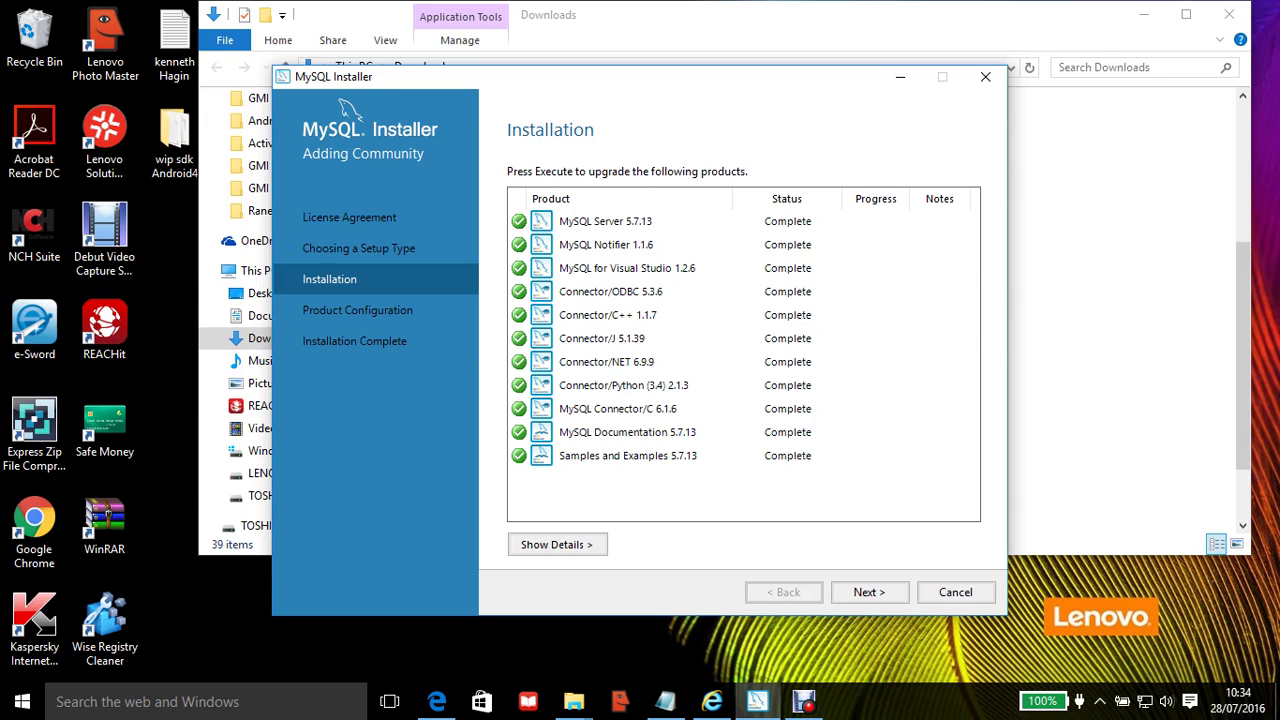
Step: Advance from the completed Installation page to Product Configuration
key(Return)
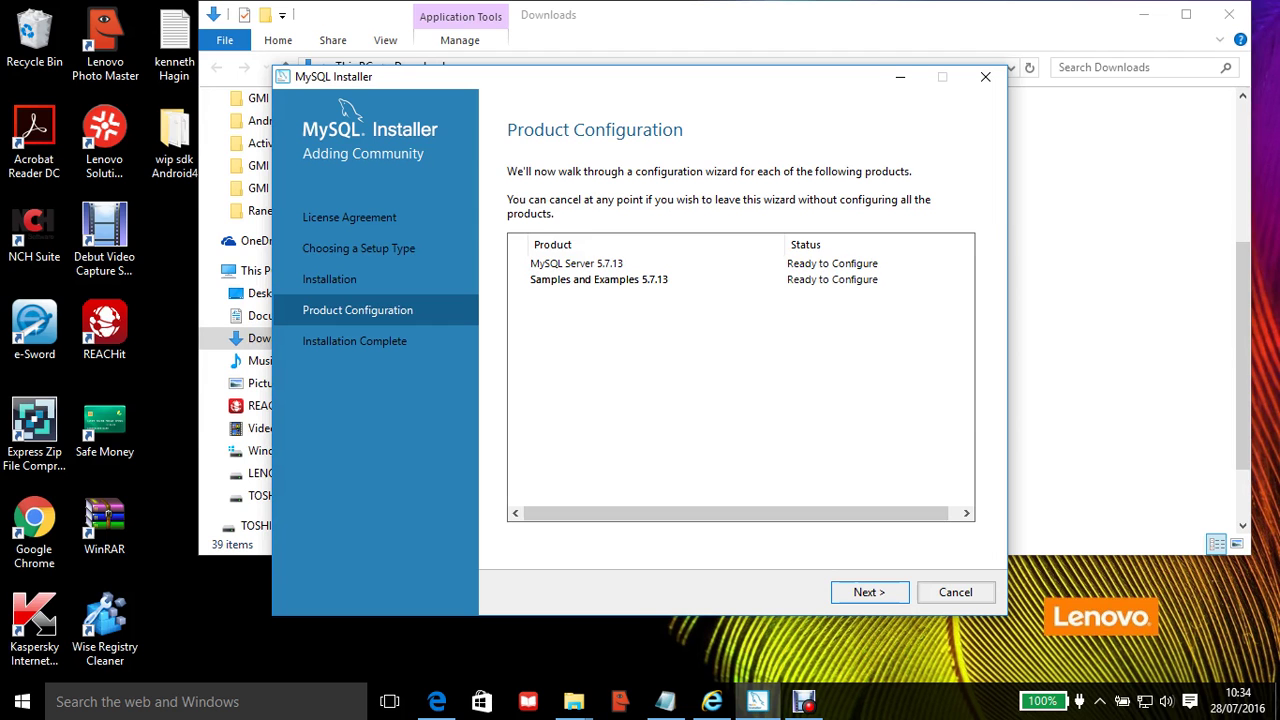
Step: Start configuring MySQL Server 5.7.13, reaching its Type and Networking page
key(Return)
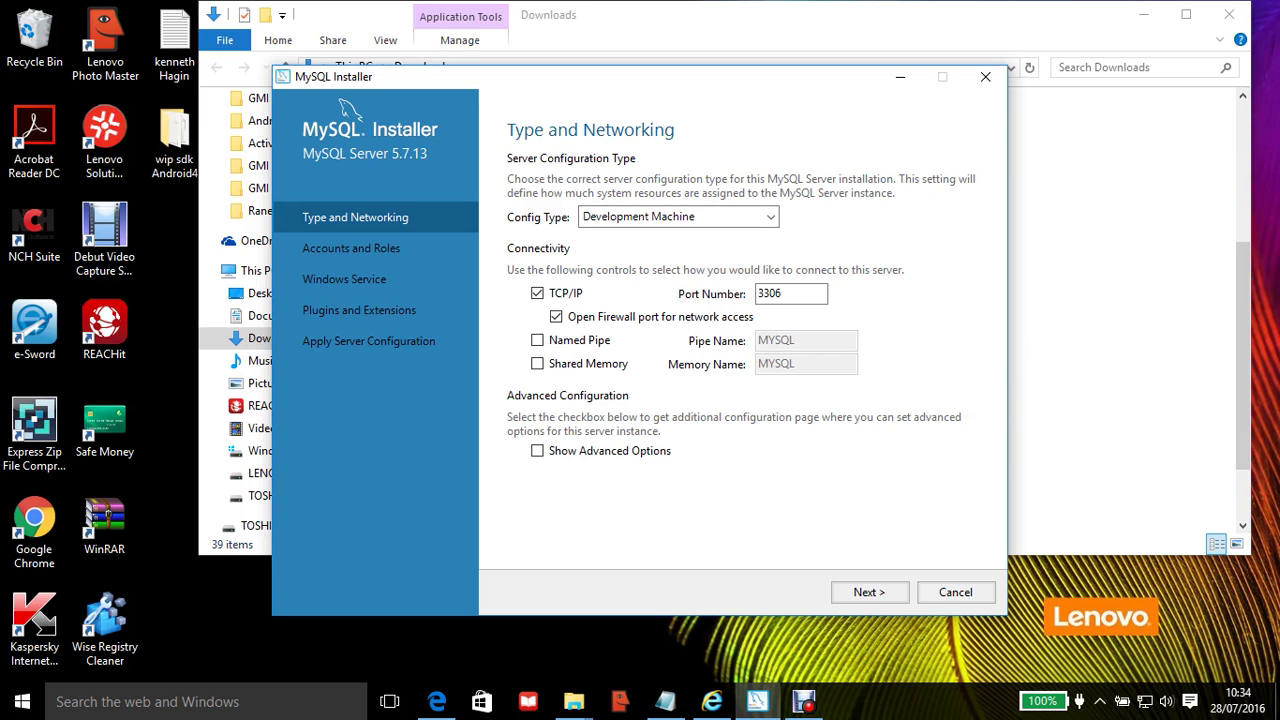
Step: Keep Development Machine as the config type and enable Show Advanced Options
click(678, 216)
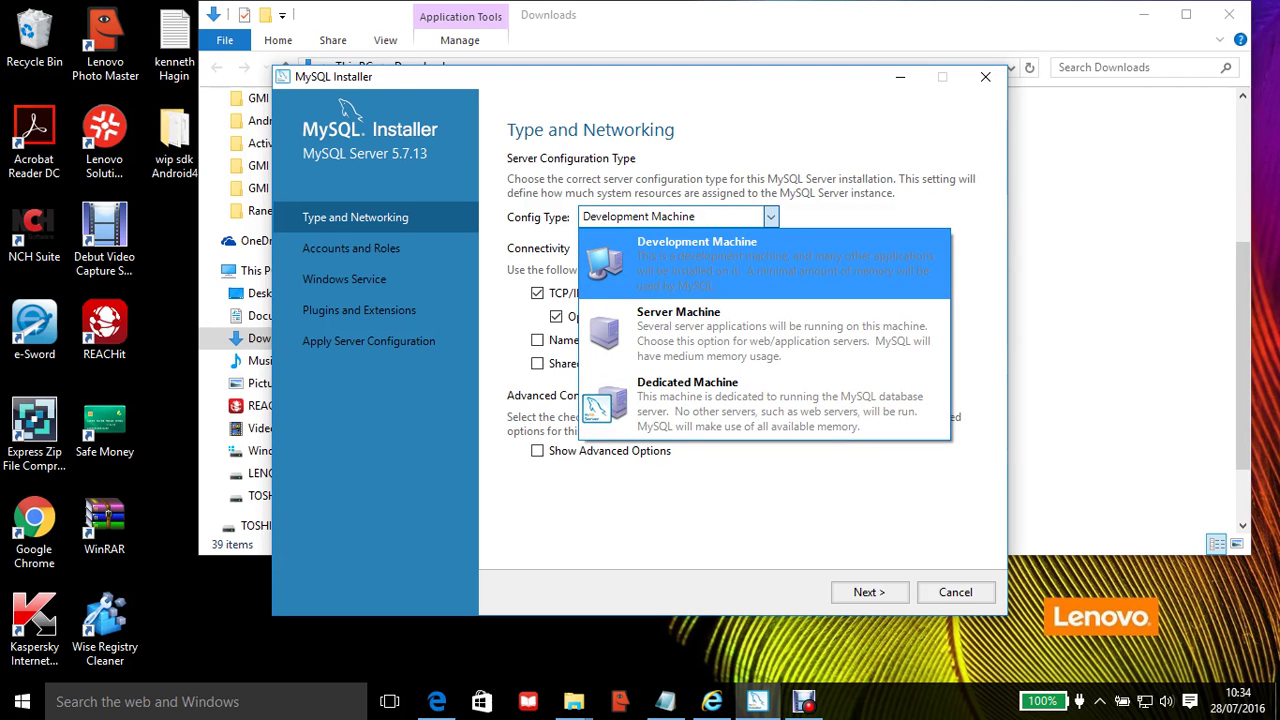
key(Return)
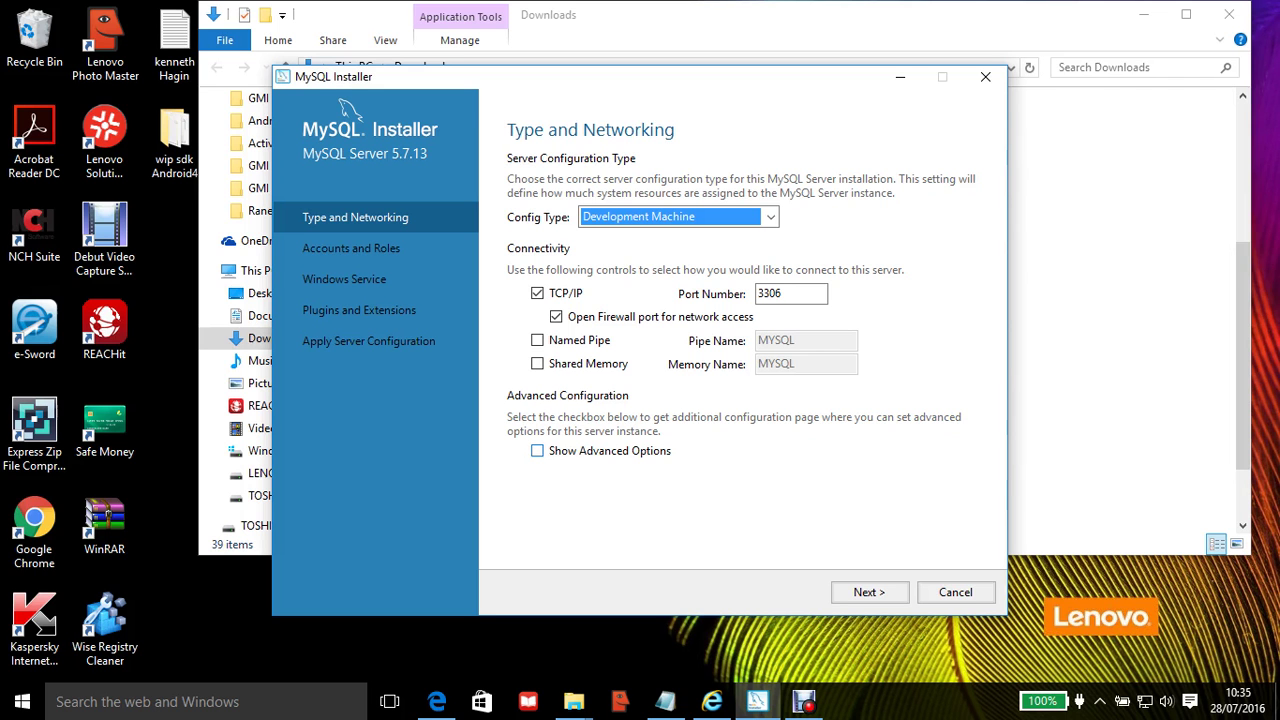
click(538, 451)
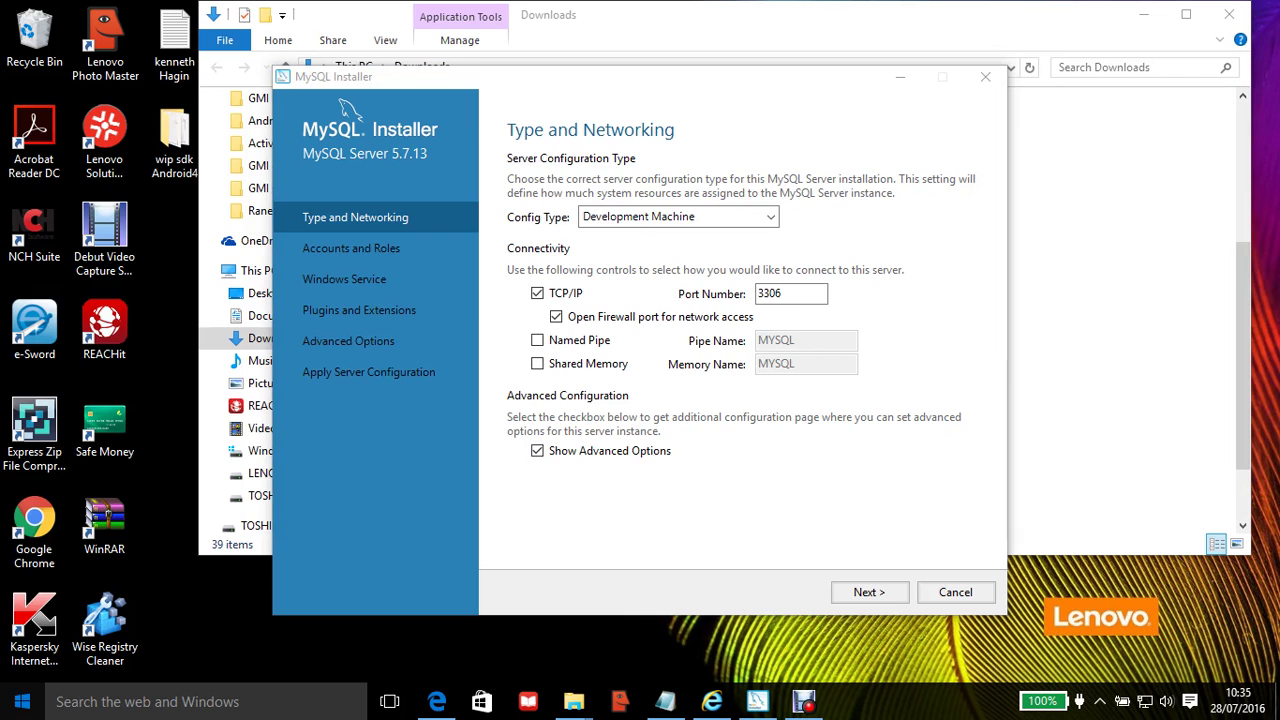
Step: Launch Paint, paste the Type and Networking screenshot into a new image, and minimise Paint
key(super)
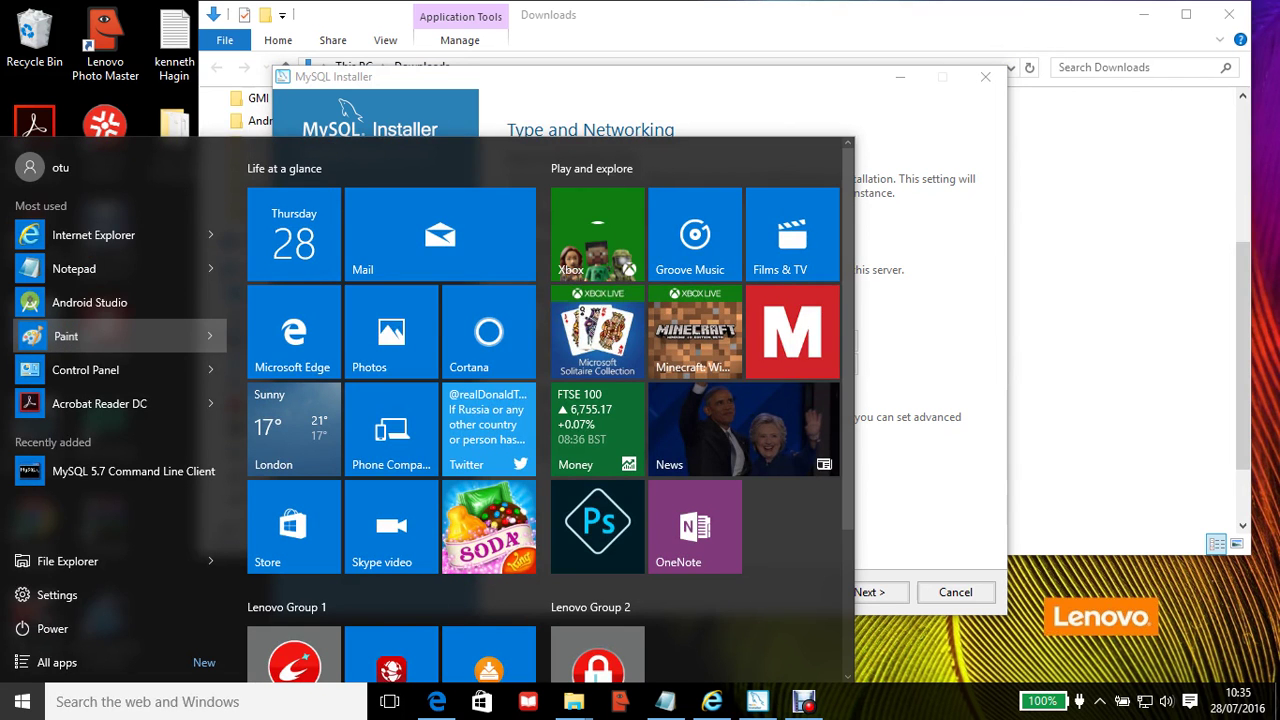
key(Return)
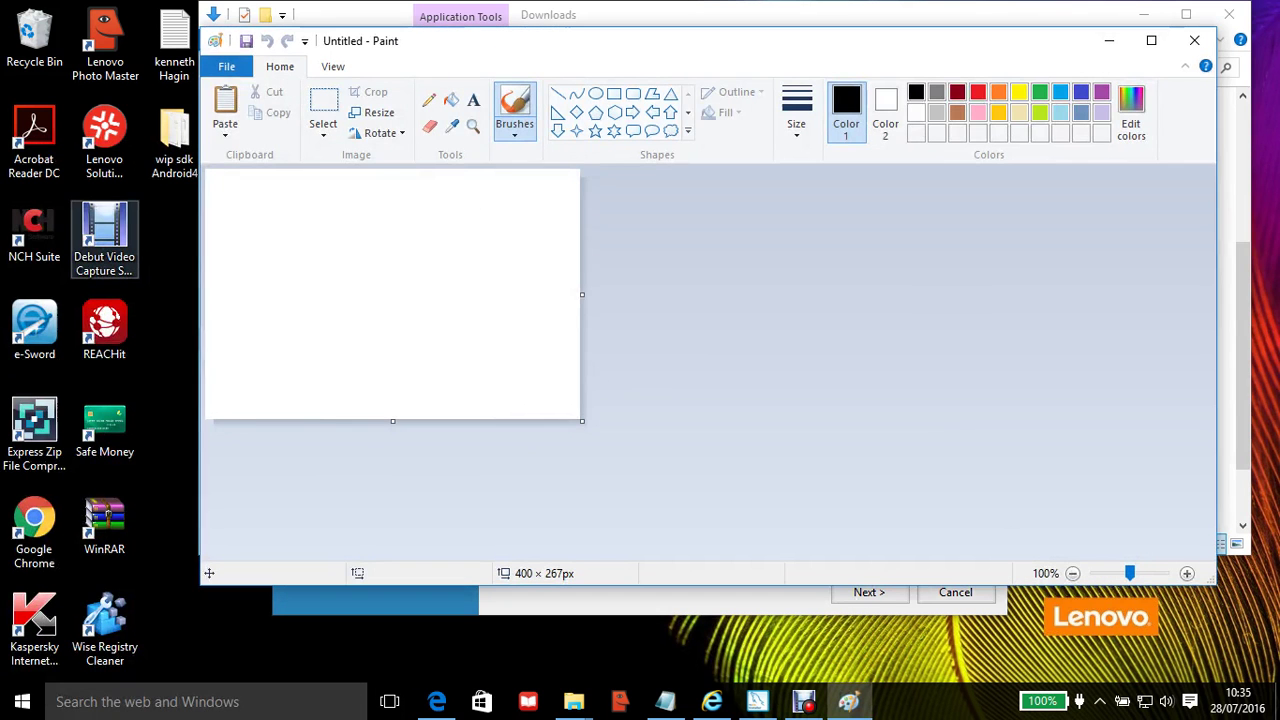
key(alt+h)
key(v)
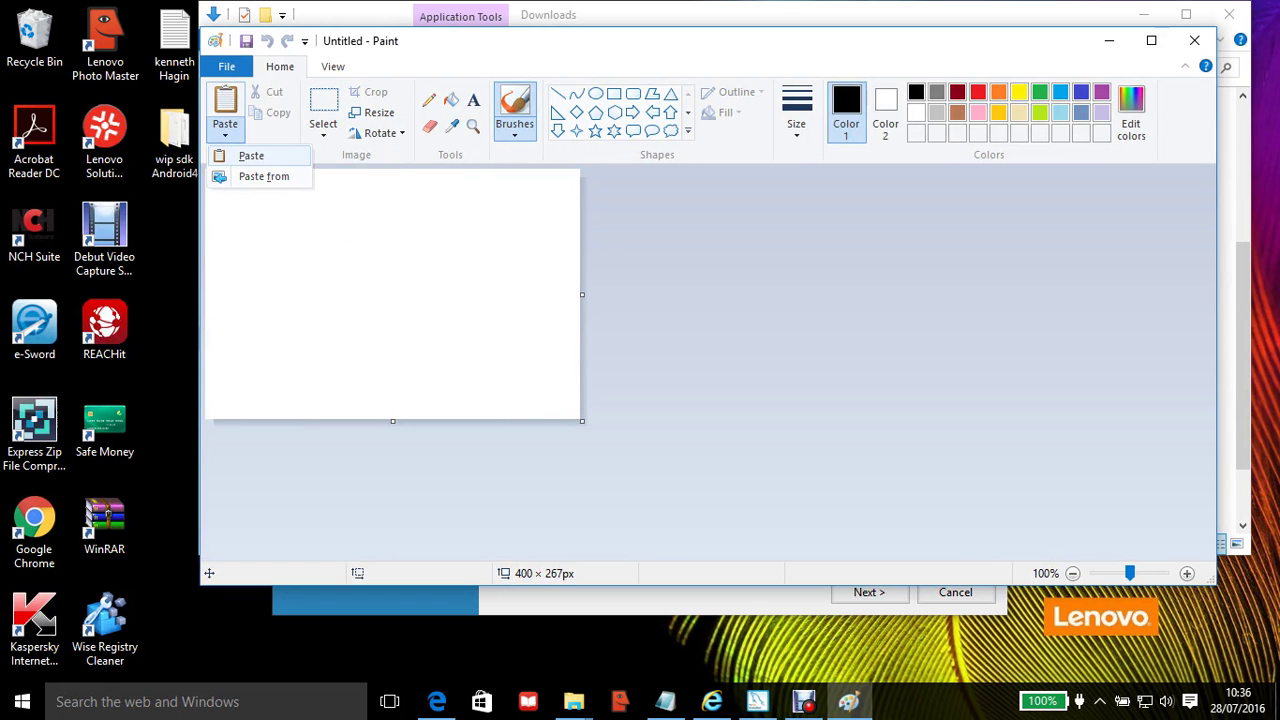
key(Return)
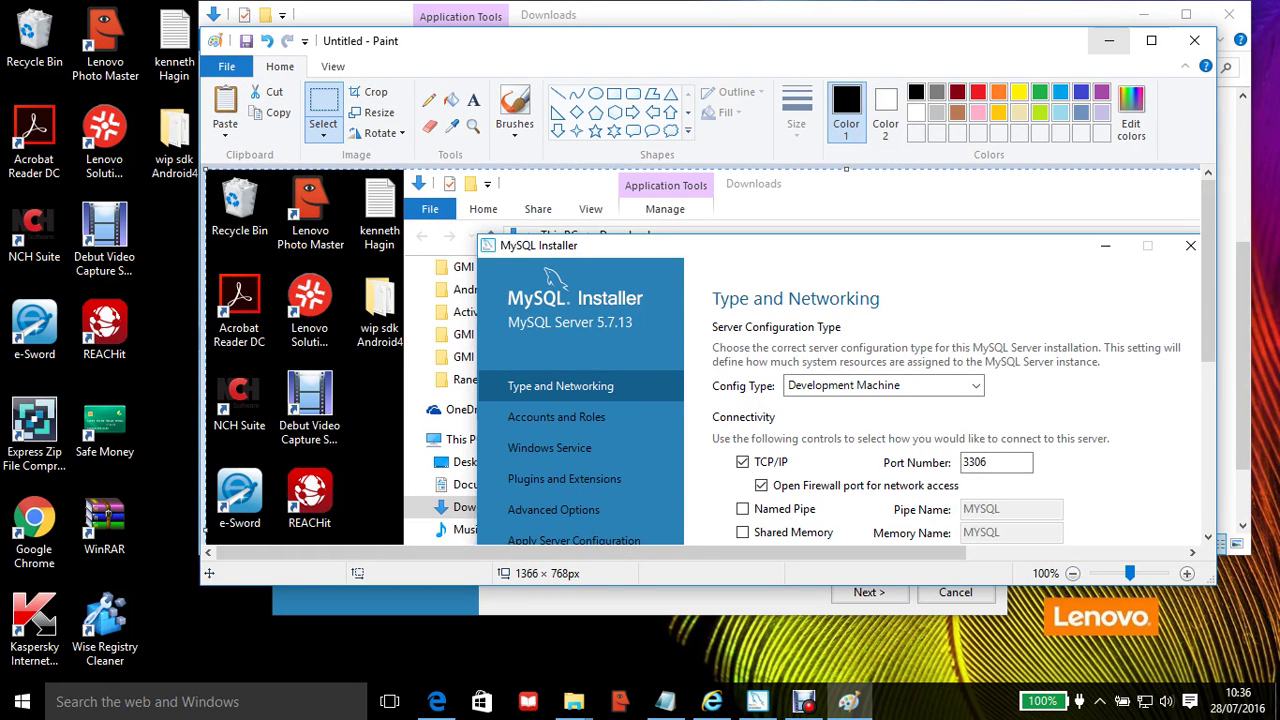
click(1108, 40)
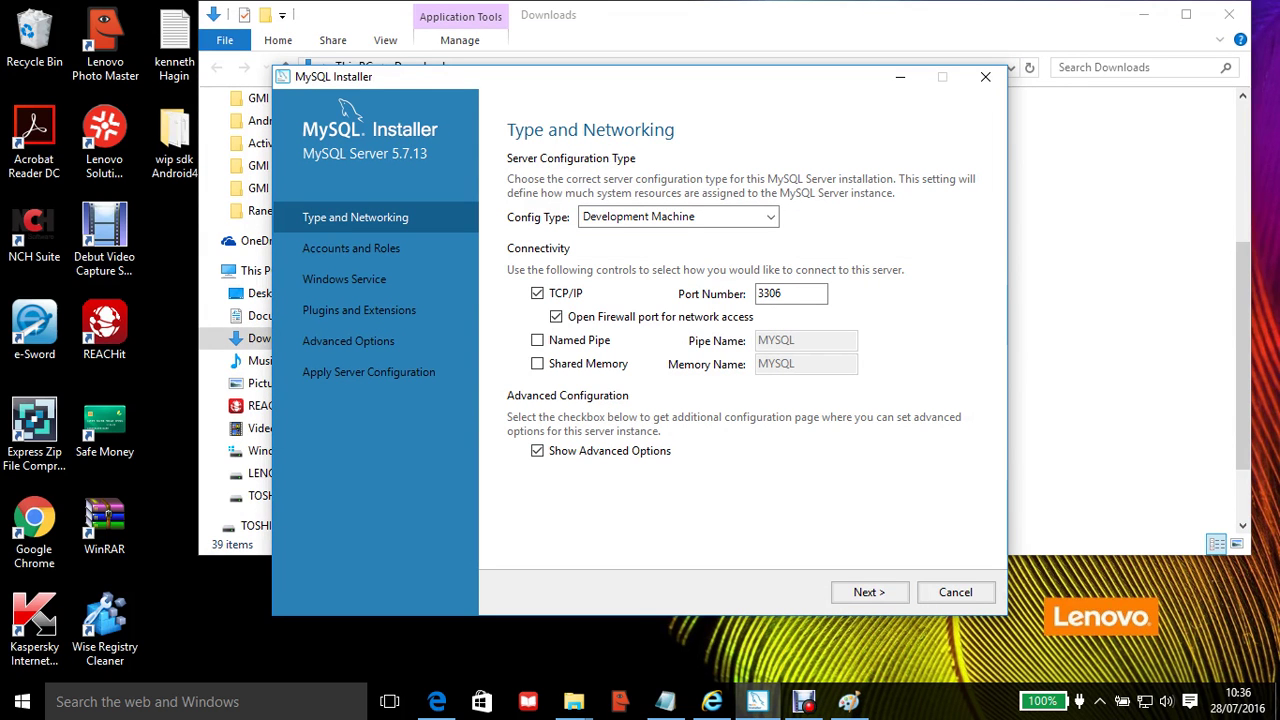
Step: Advance from Type and Networking to the Accounts and Roles page for MySQL Server 5.7.13
click(869, 592)
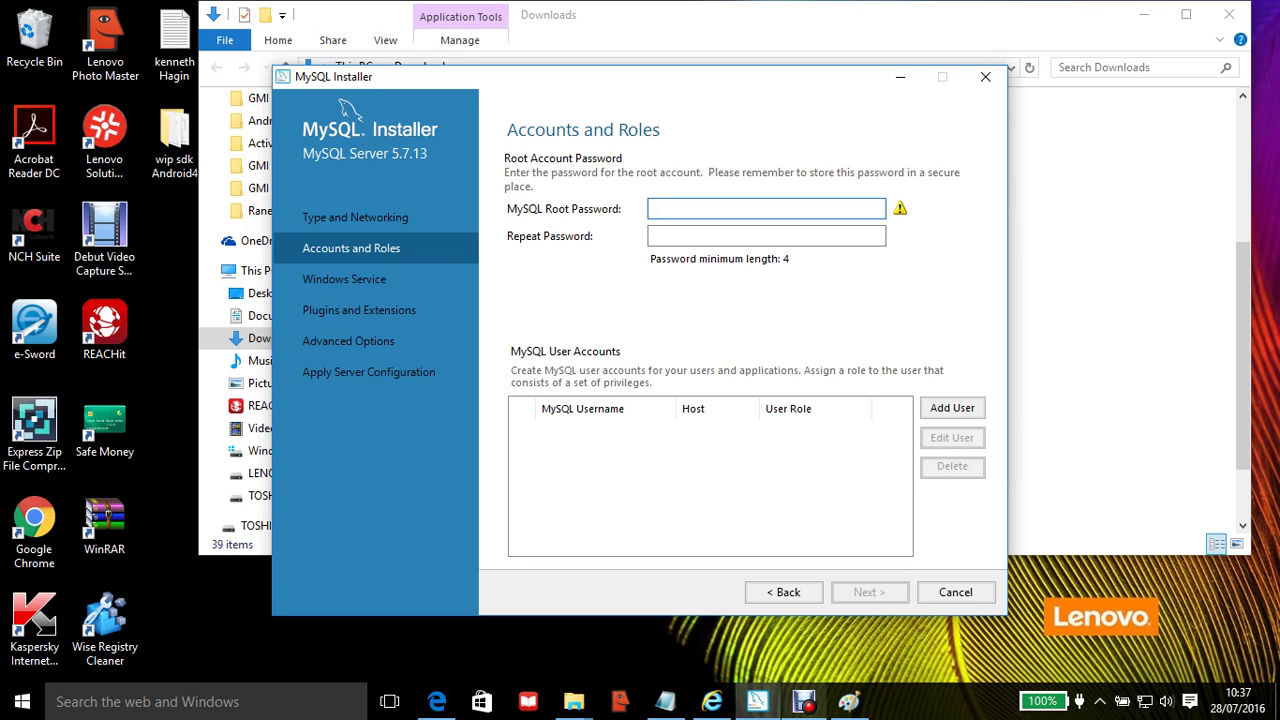
mouse_move(804, 701)
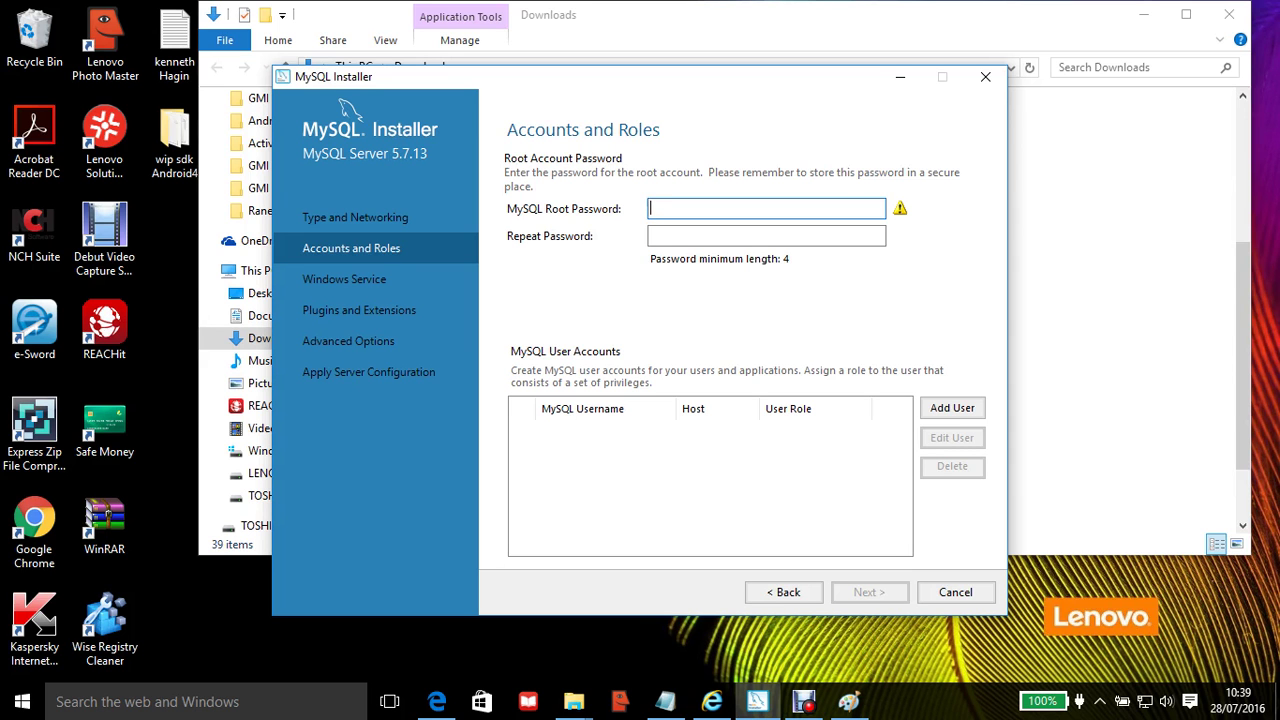
Step: Enter a six-character MySQL root password, then move to the Repeat Password field
key(BackSpace)
key(BackSpace)
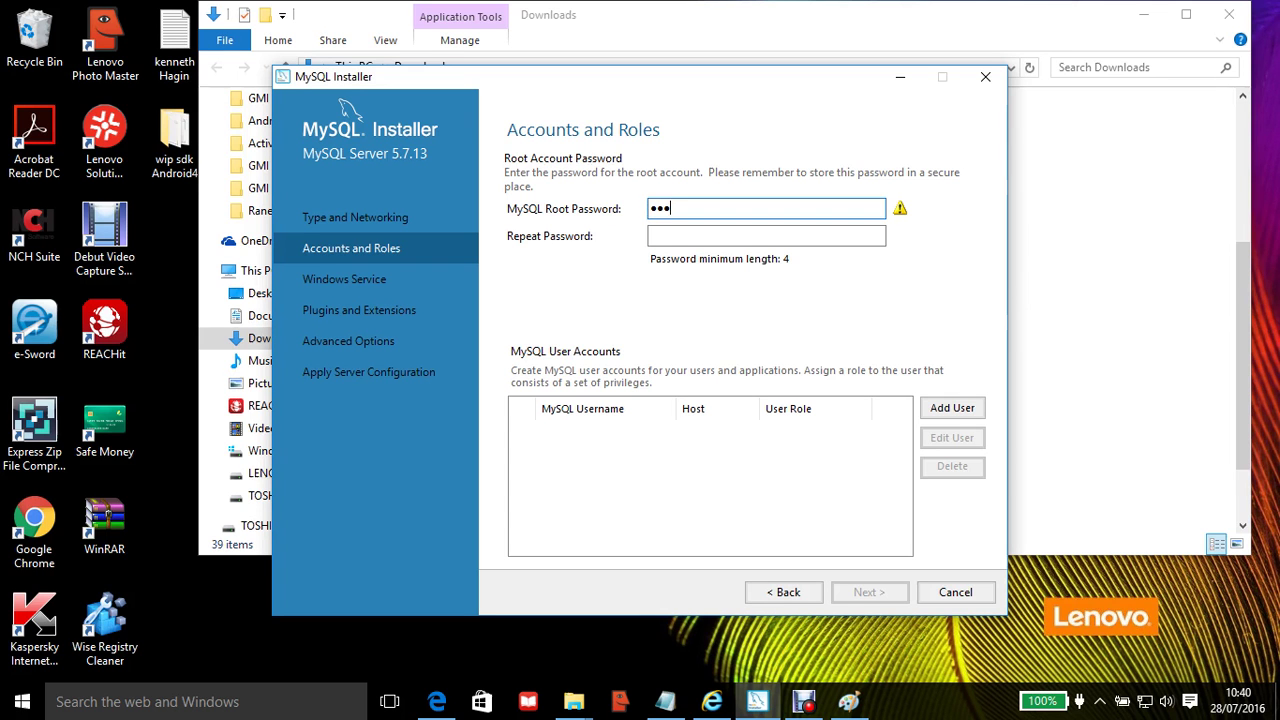
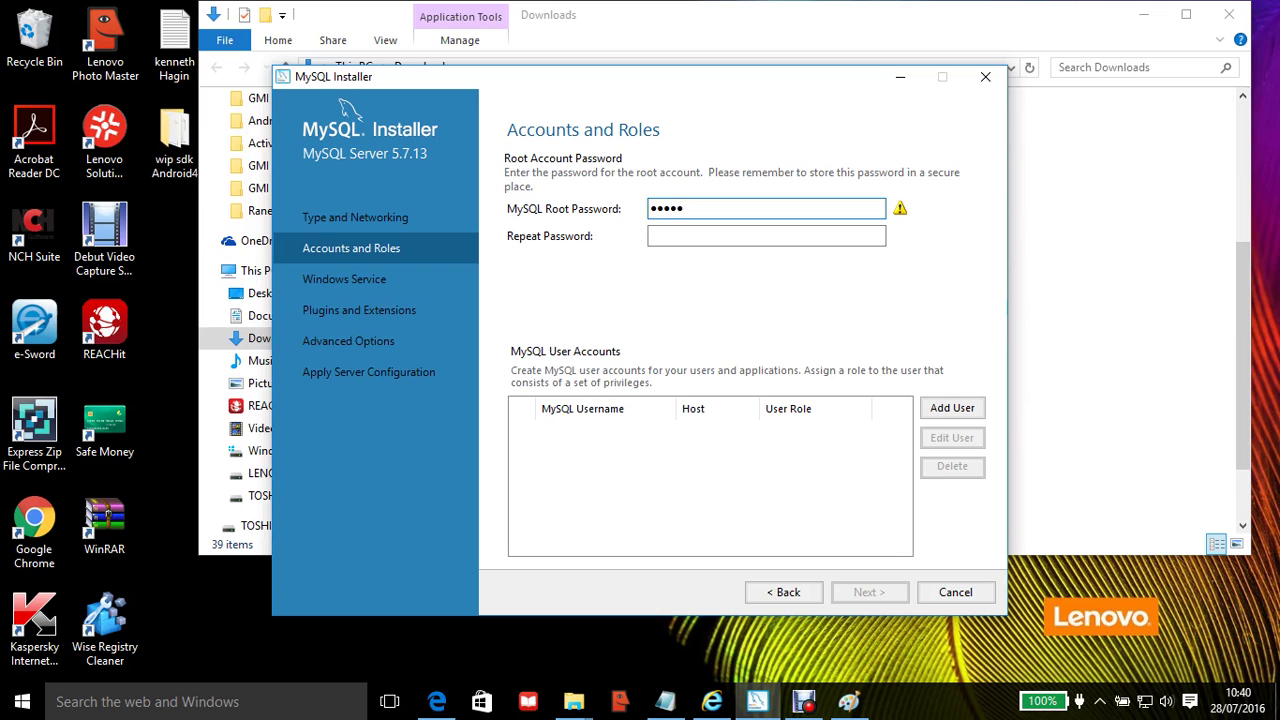
click(655, 236)
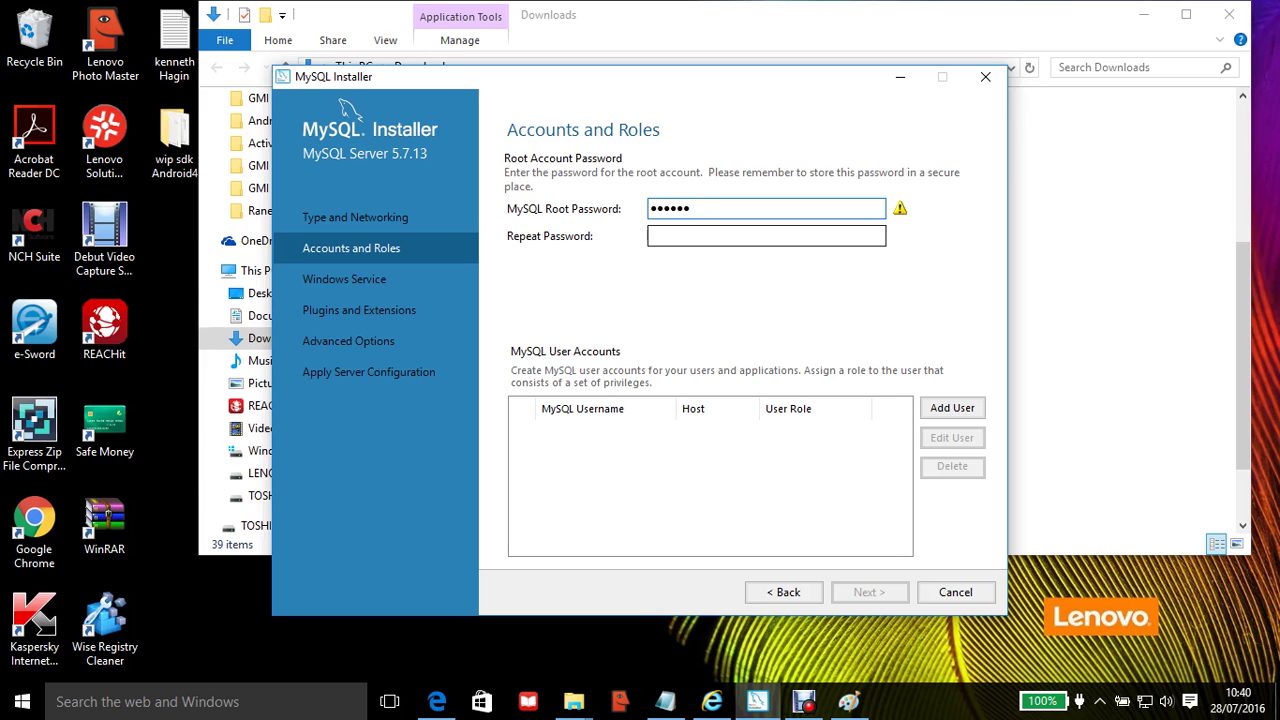
Step: Repeat the same root password to confirm it and continue to Windows Service settings
text(•)
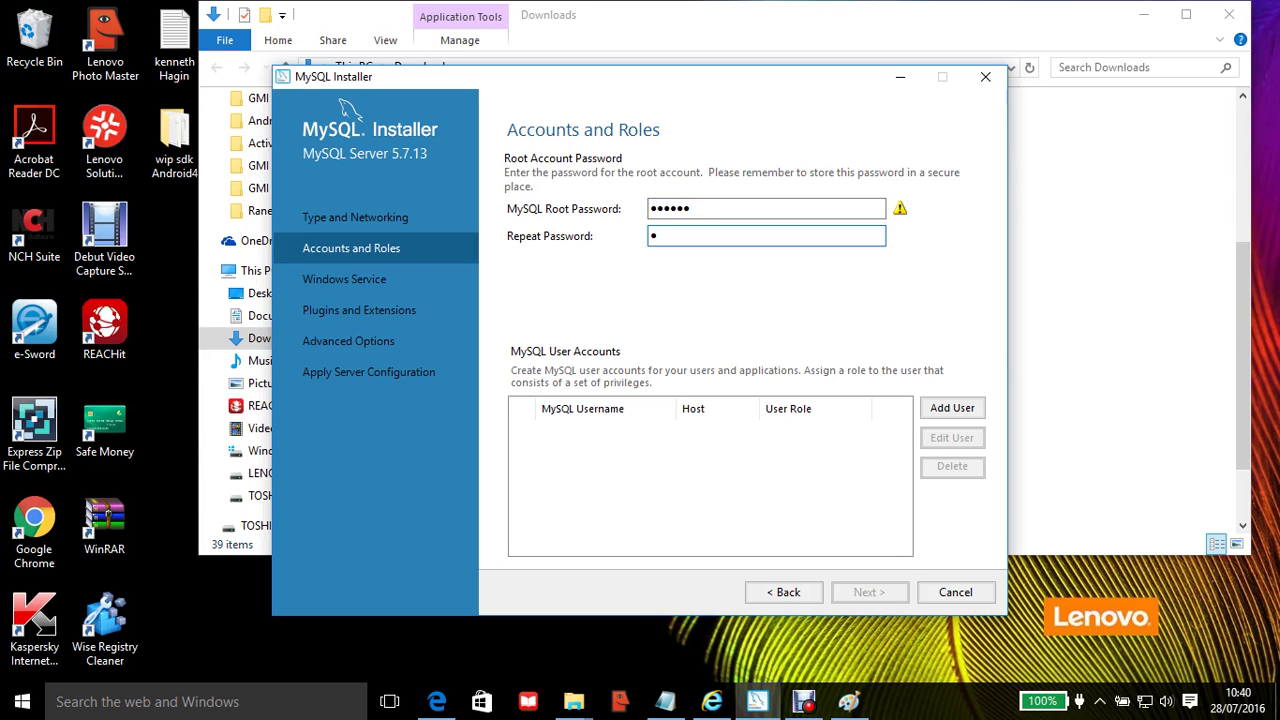
text(••)
text(•••)
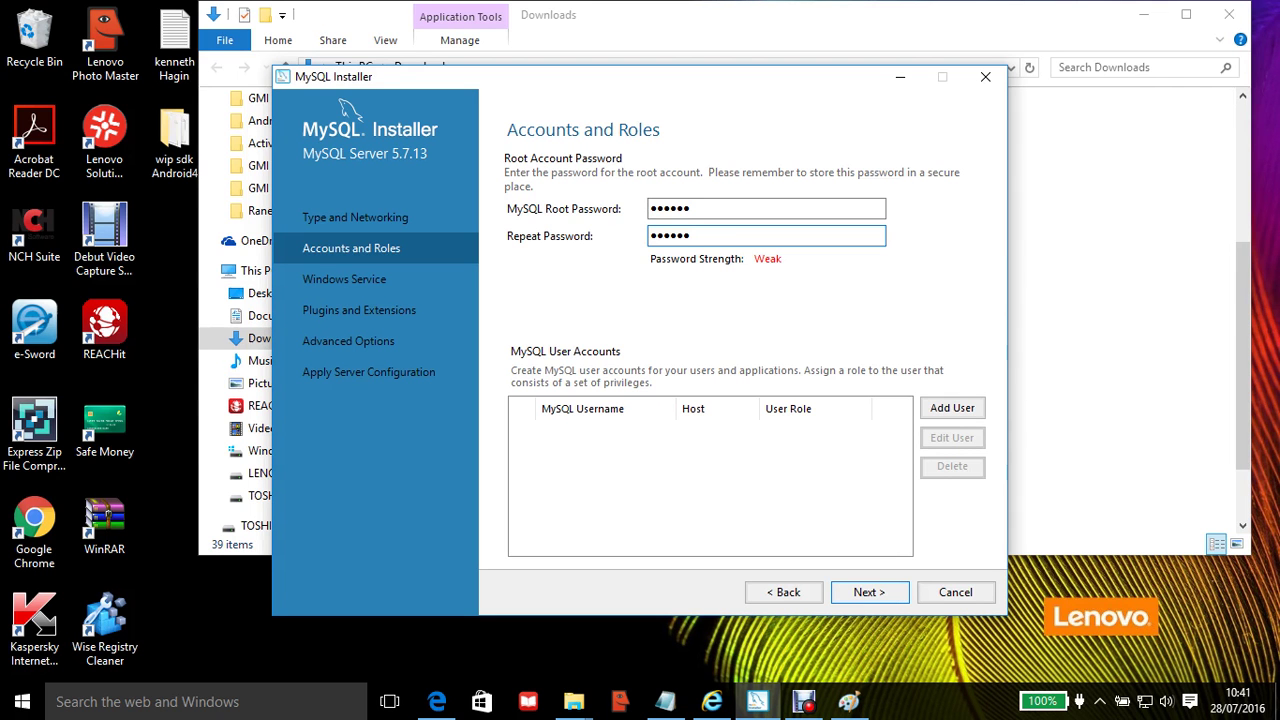
click(869, 592)
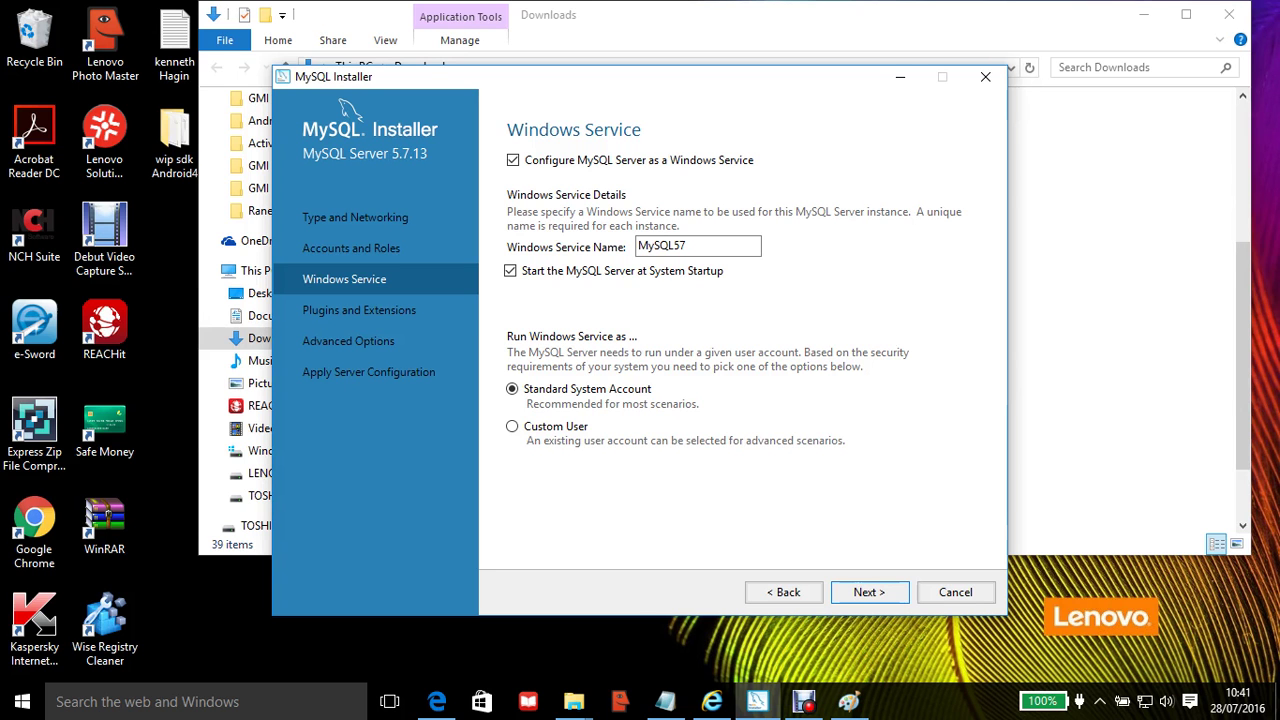
Step: Keep the default MySQL57 service starting at system startup and continue
key(Return)
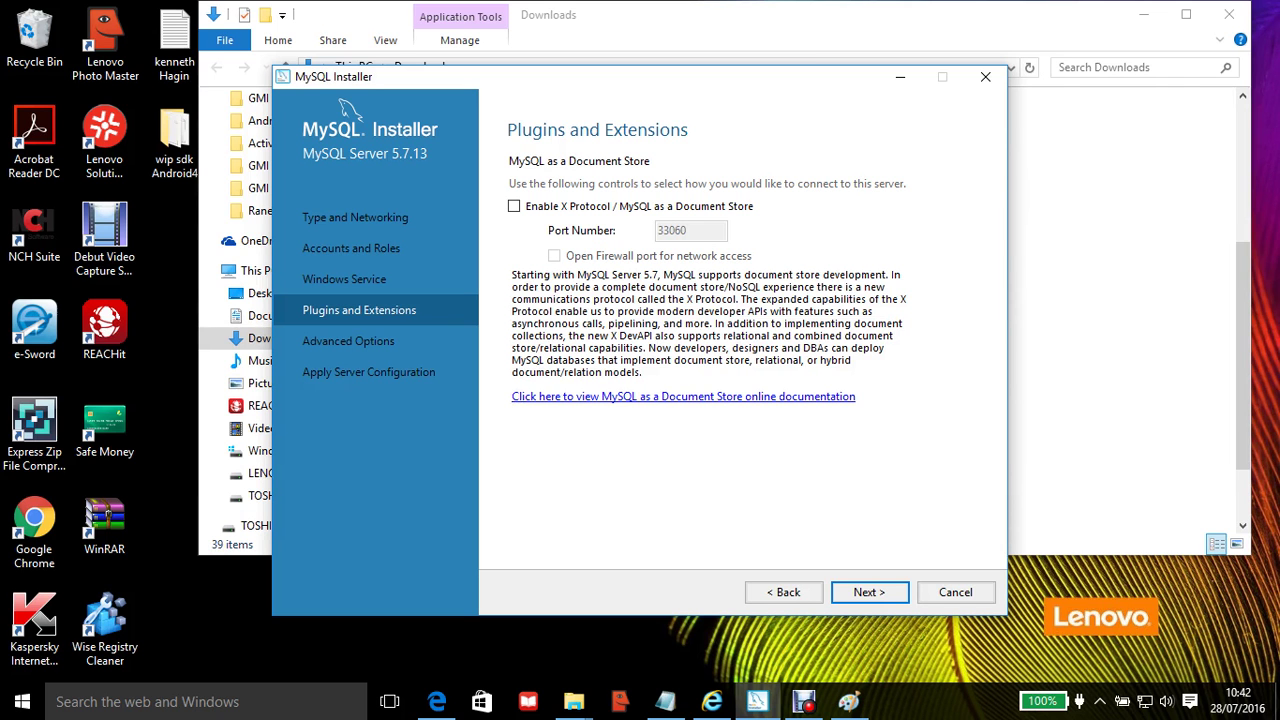
Step: Leave X Protocol / Document Store unchecked and continue to Advanced Options
key(Return)
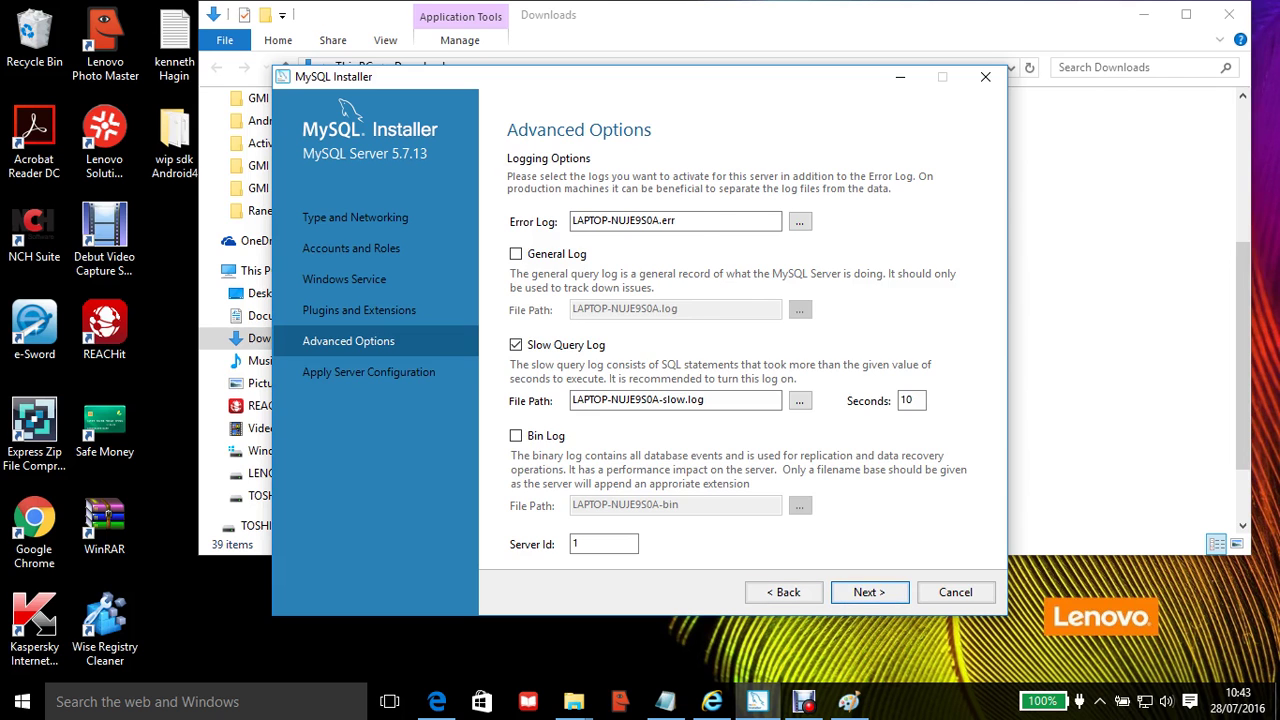
Step: Accept default logging (Slow Query Log at 10 seconds, Server Id 1) and continue
key(Return)
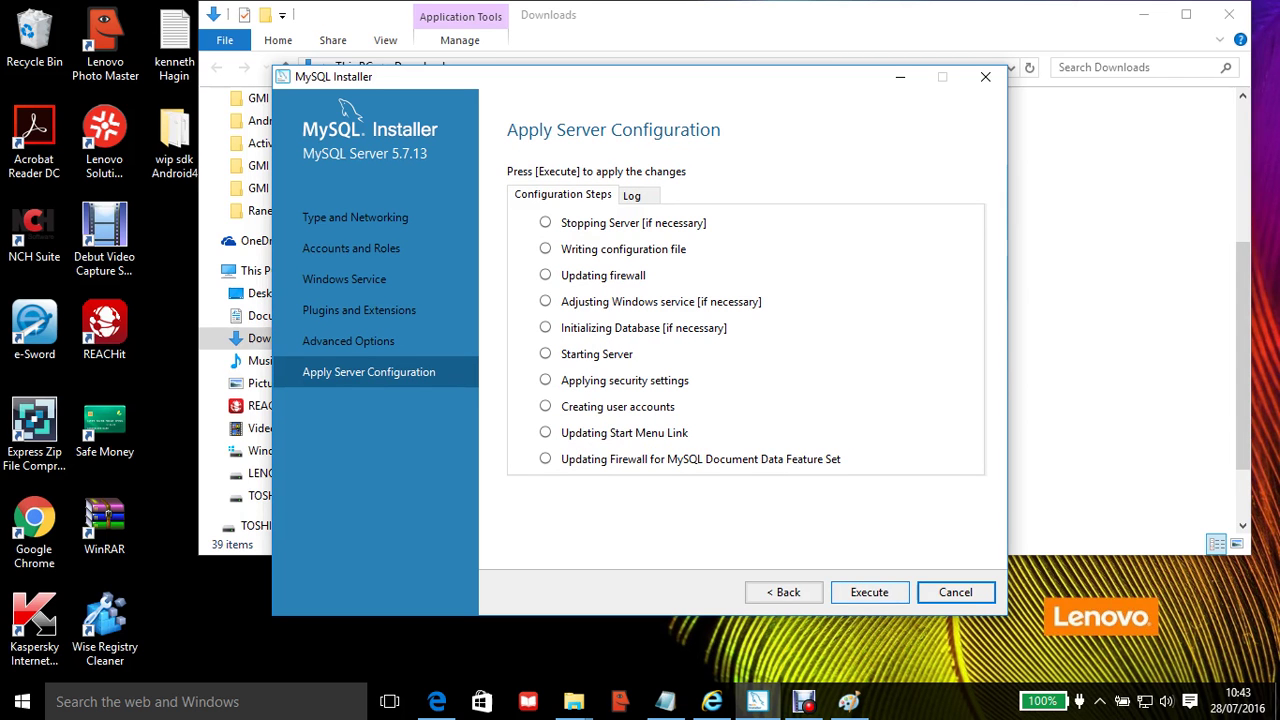
Step: Execute all ten server configuration steps, keep waiting past the delay prompt, then finish
key(shift+Tab)
key(Return)
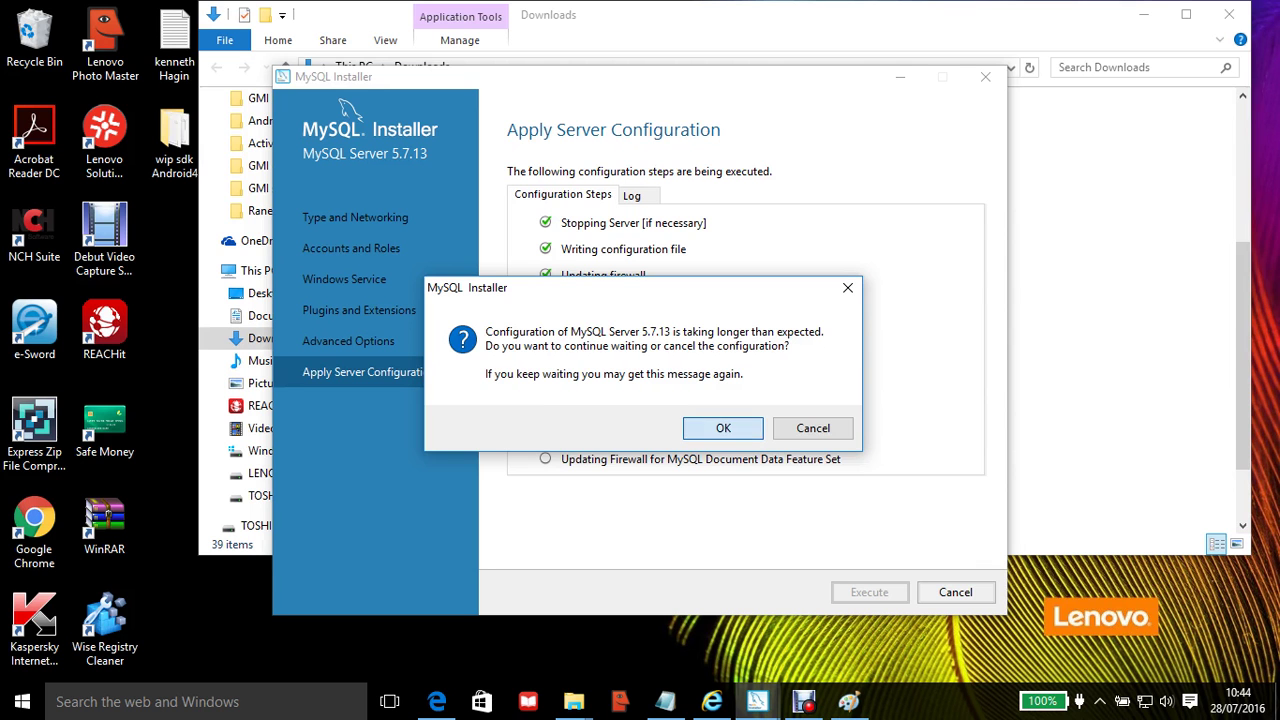
key(Return)
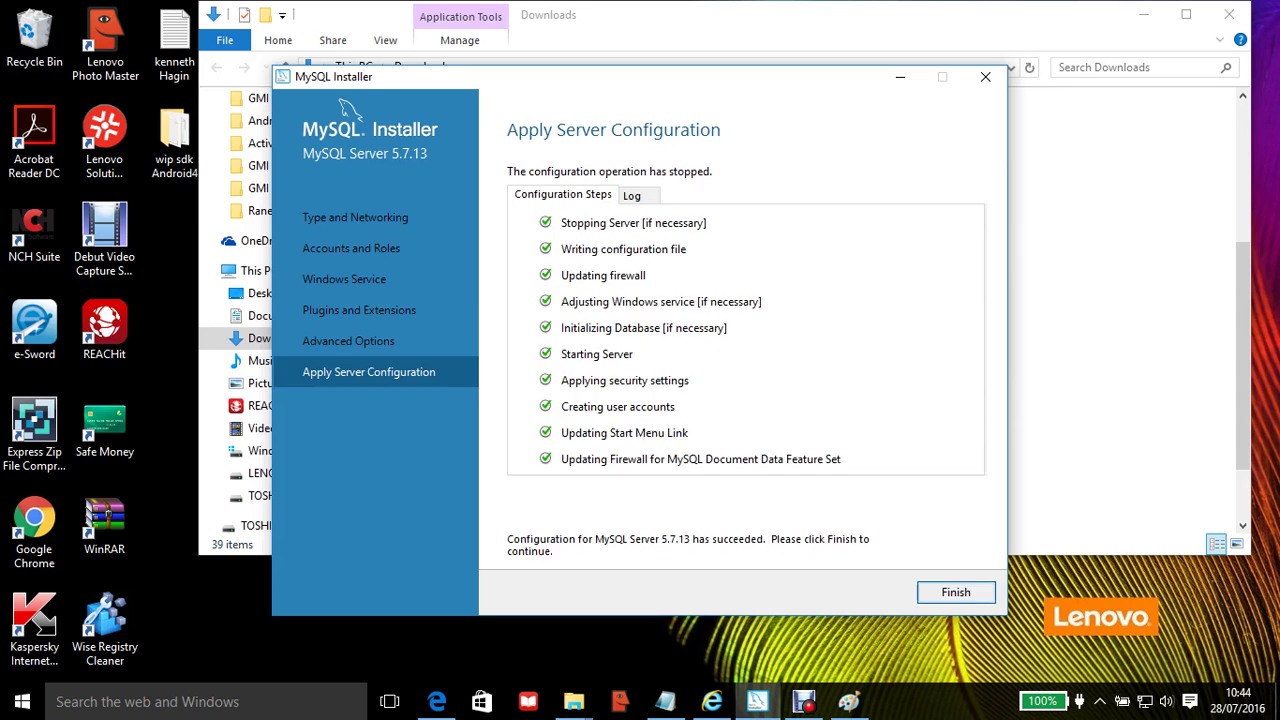
key(Return)
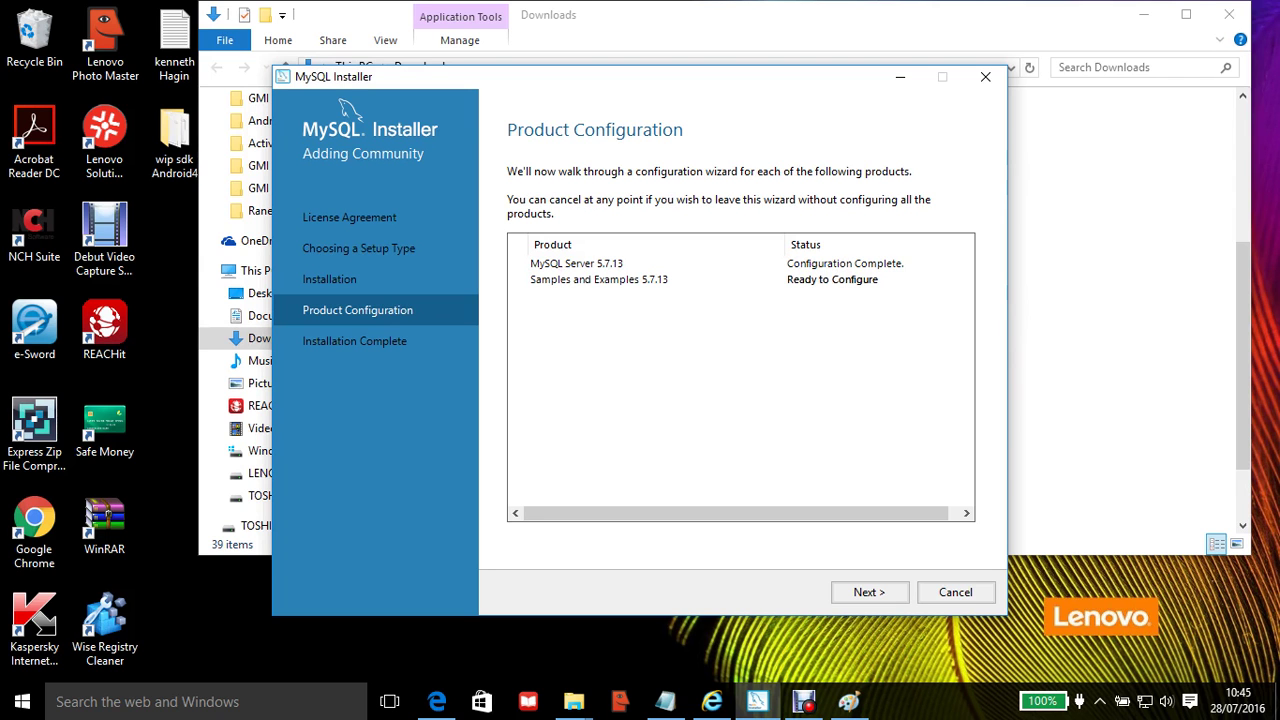
Step: Begin configuring Samples and Examples 5.7.13 from the product configuration list
key(Return)
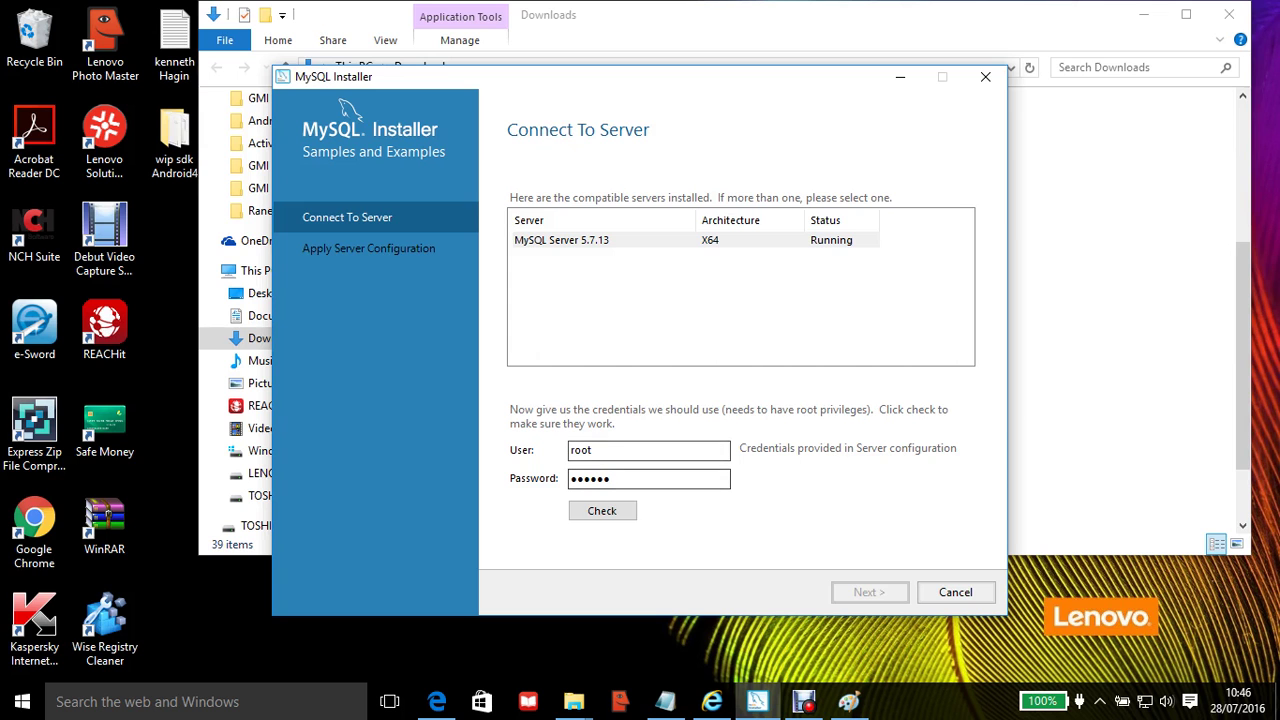
Step: Verify the root connection to MySQL Server 5.7.13 and proceed to Apply Server Configuration
click(602, 510)
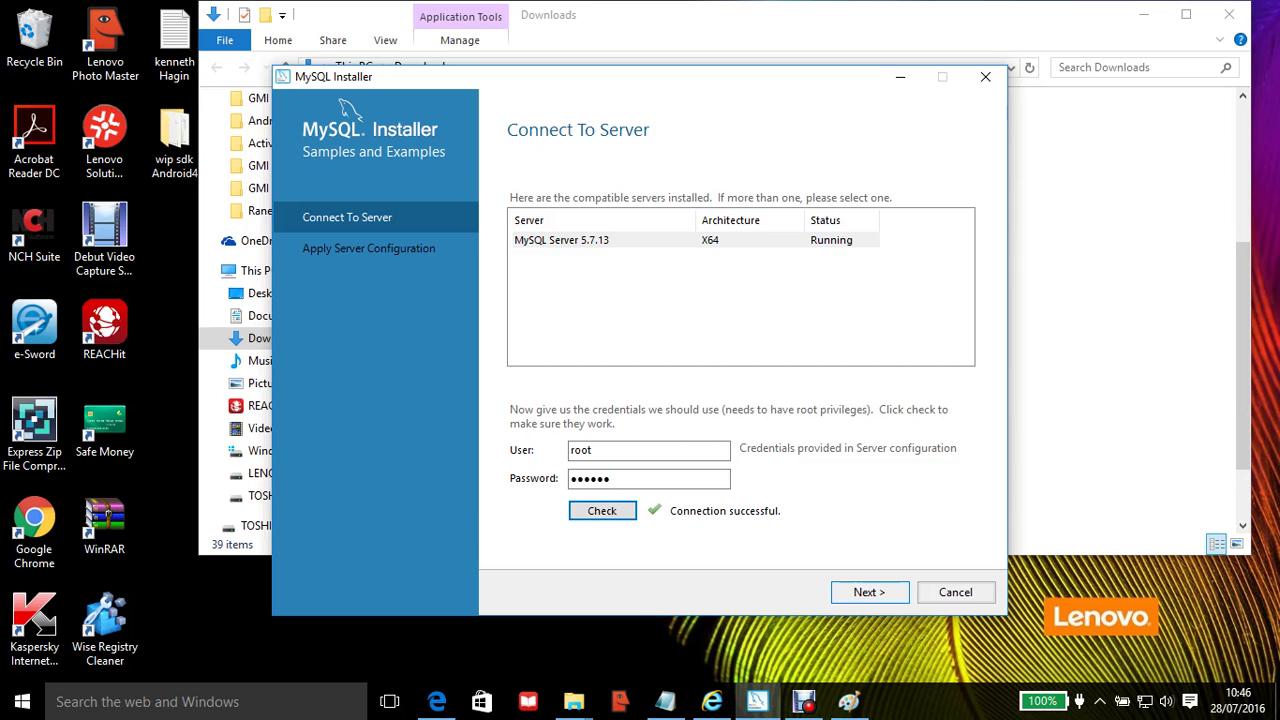
key(Tab)
key(Return)
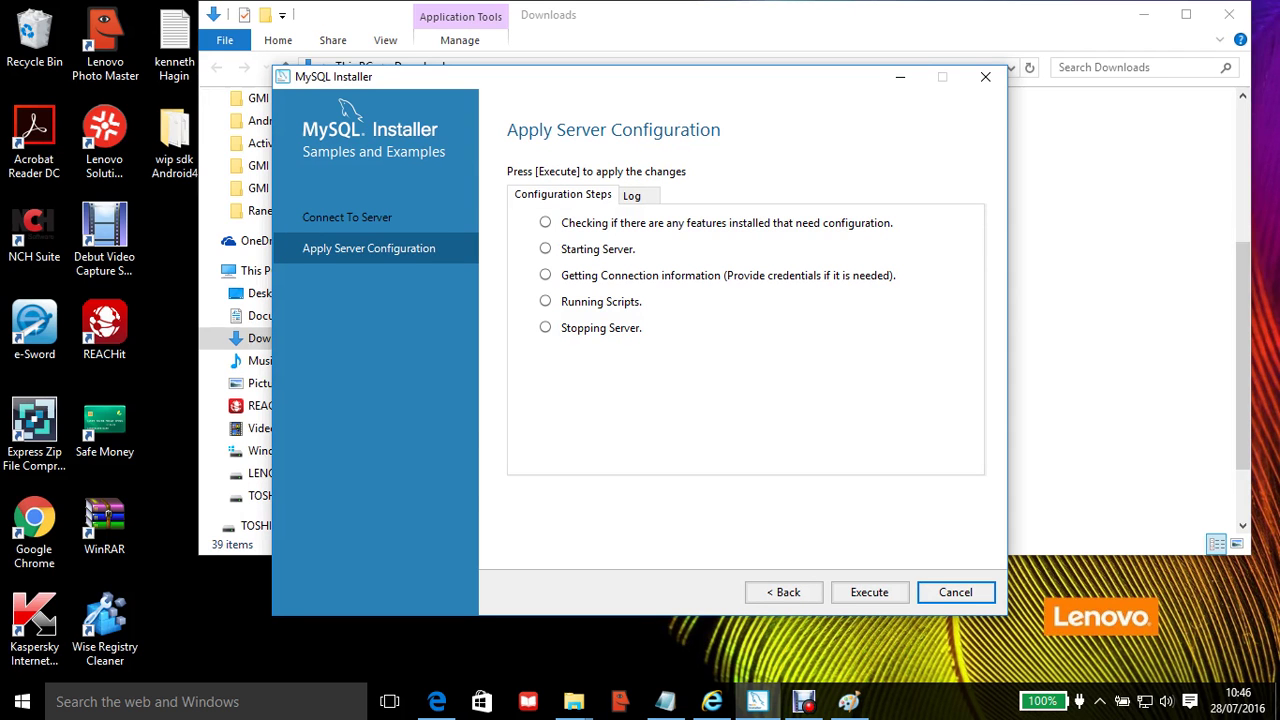
Step: Execute and finish the Samples and Examples configuration, then advance to Installation Complete
click(869, 592)
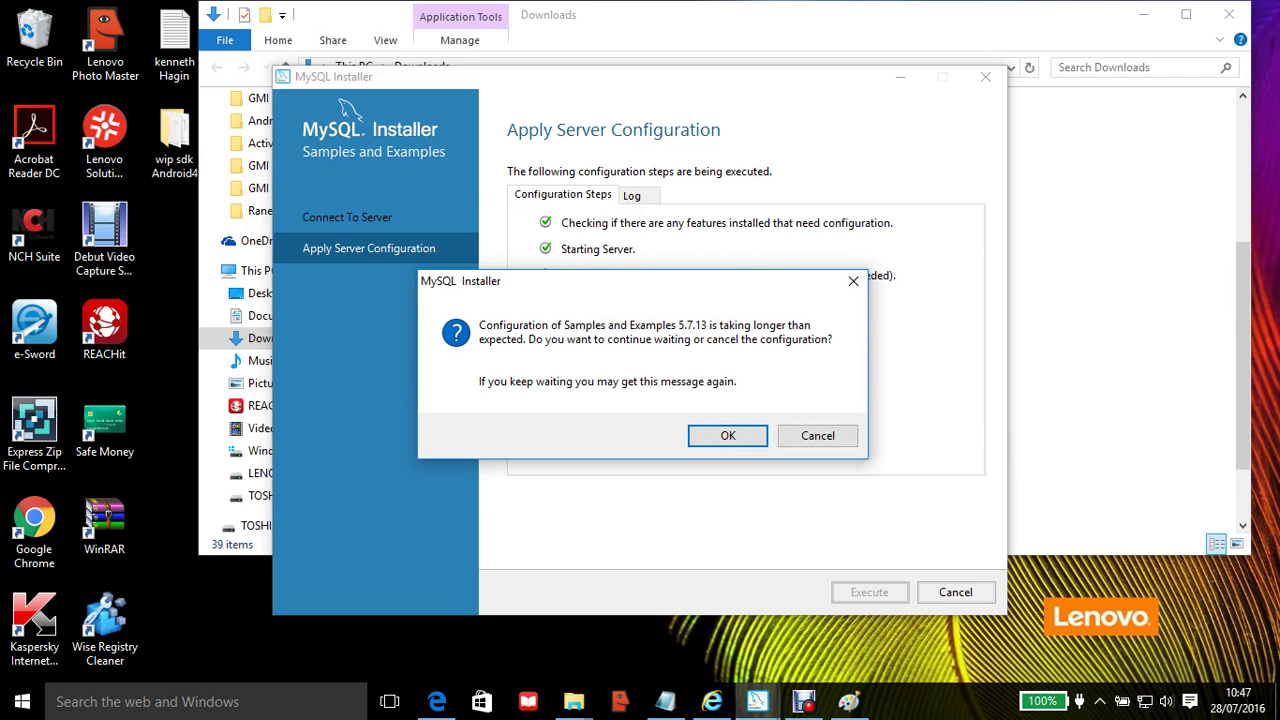
key(Return)
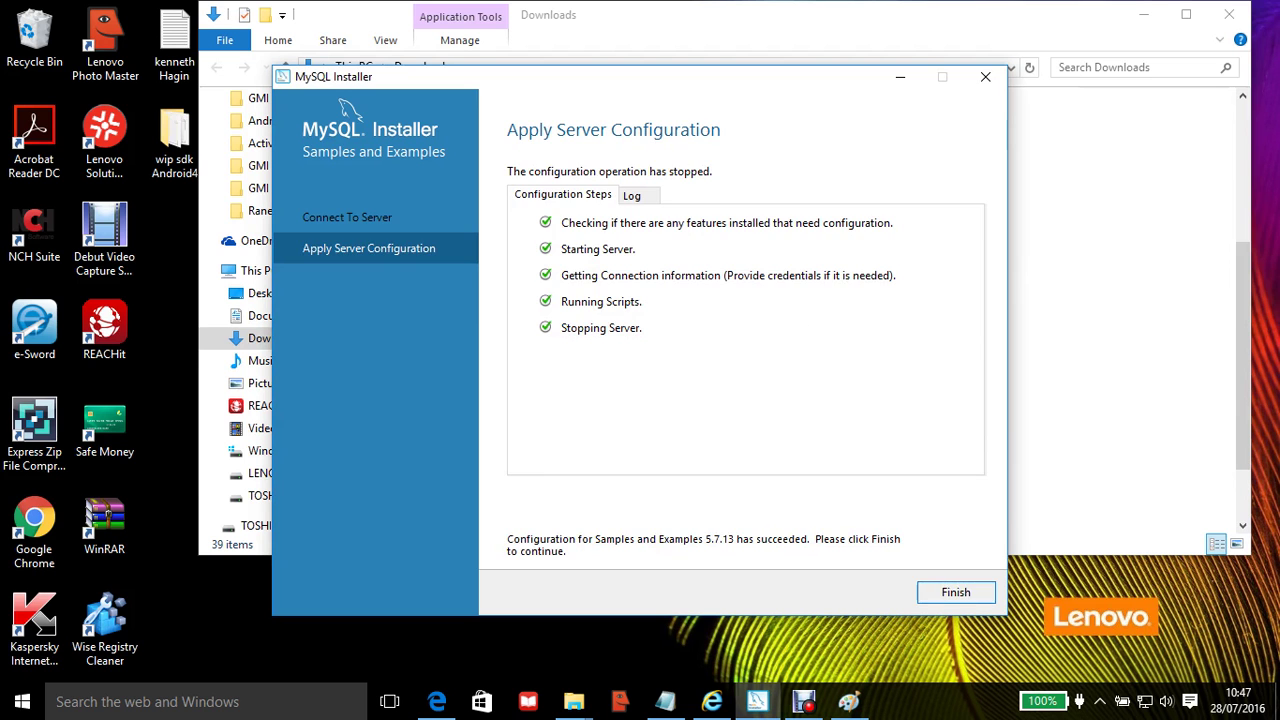
key(Return)
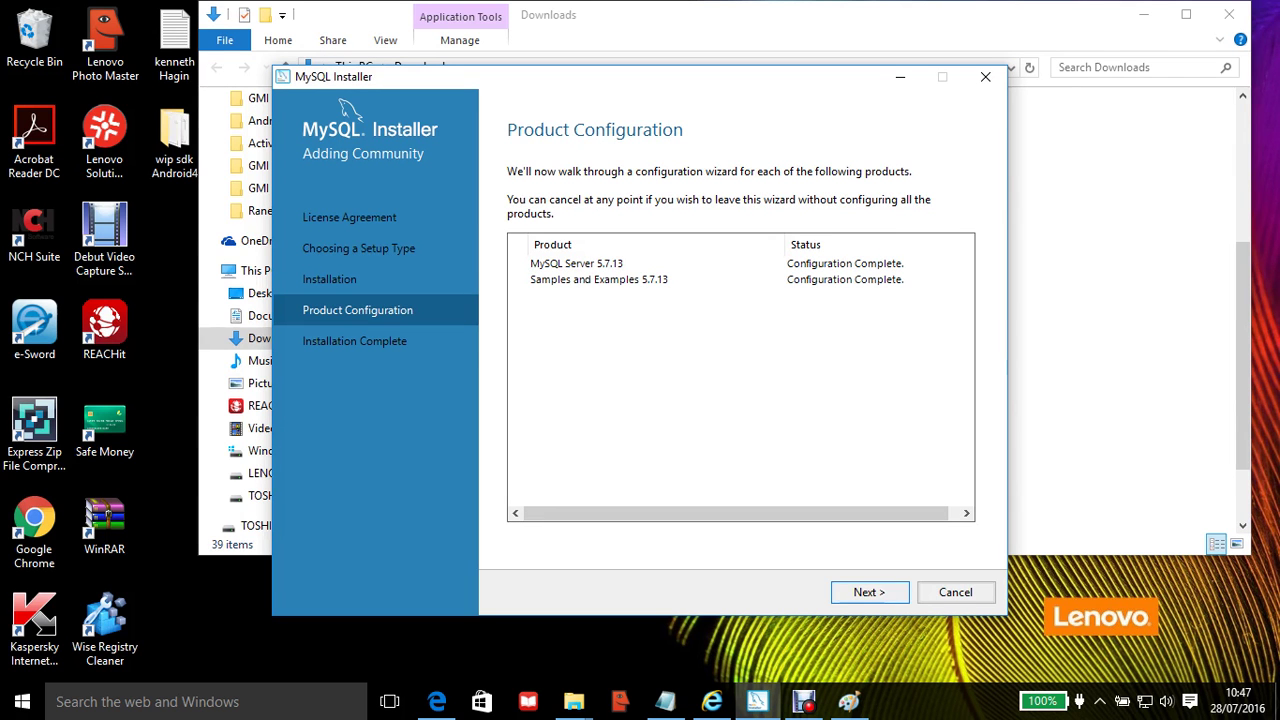
click(869, 592)
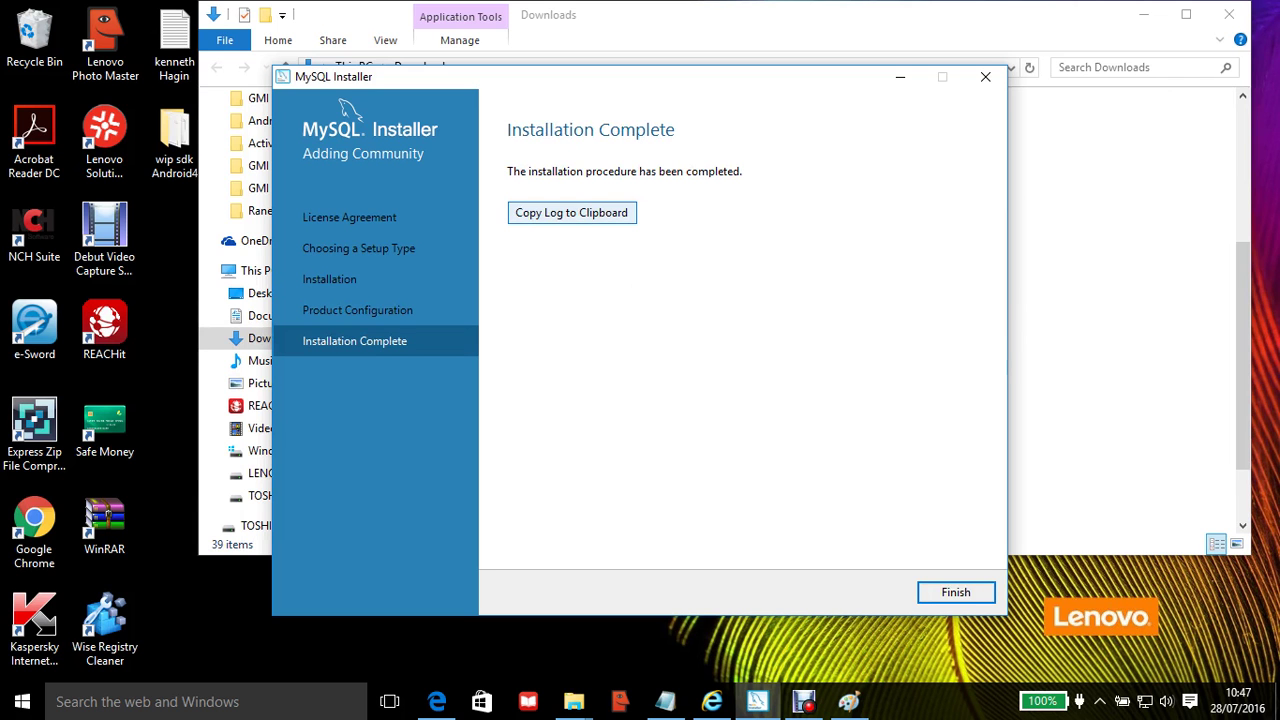
Step: Copy the MySQL installation log to the clipboard from the Installation Complete page
click(571, 212)
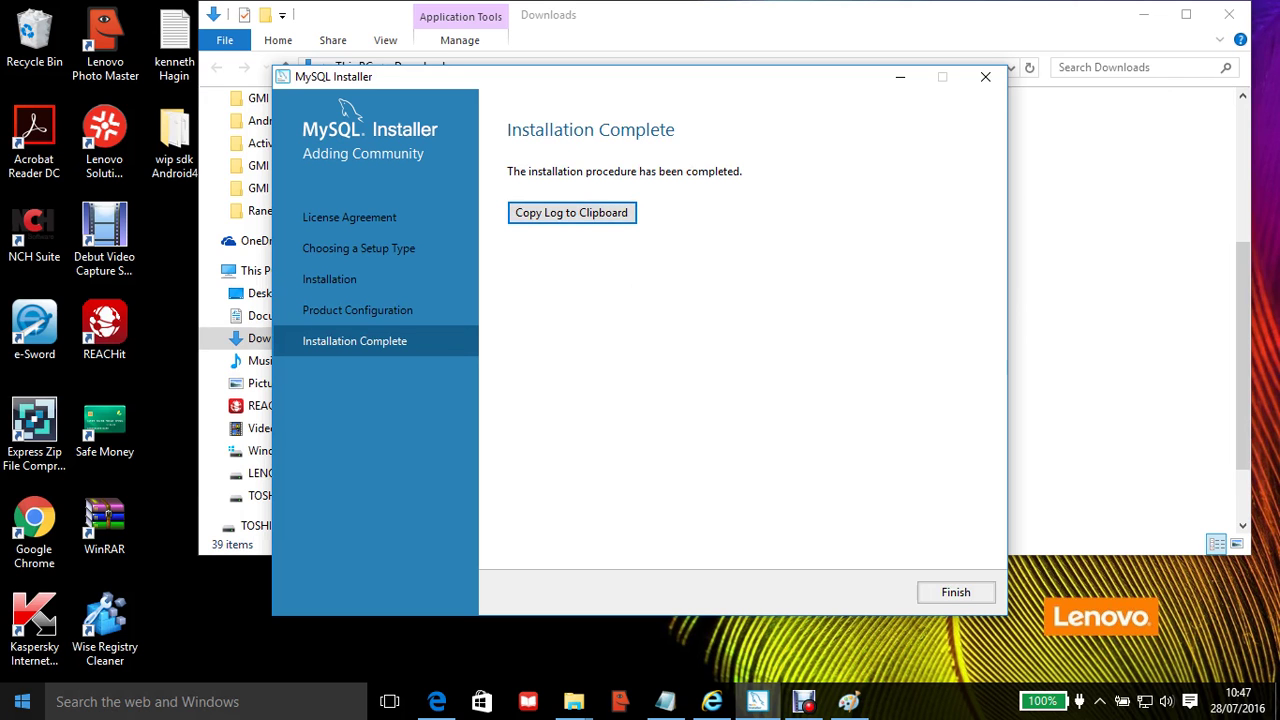
Step: Paste the installation log into a new untitled Notepad document, minimize Notepad, and finish the installer
key(super)
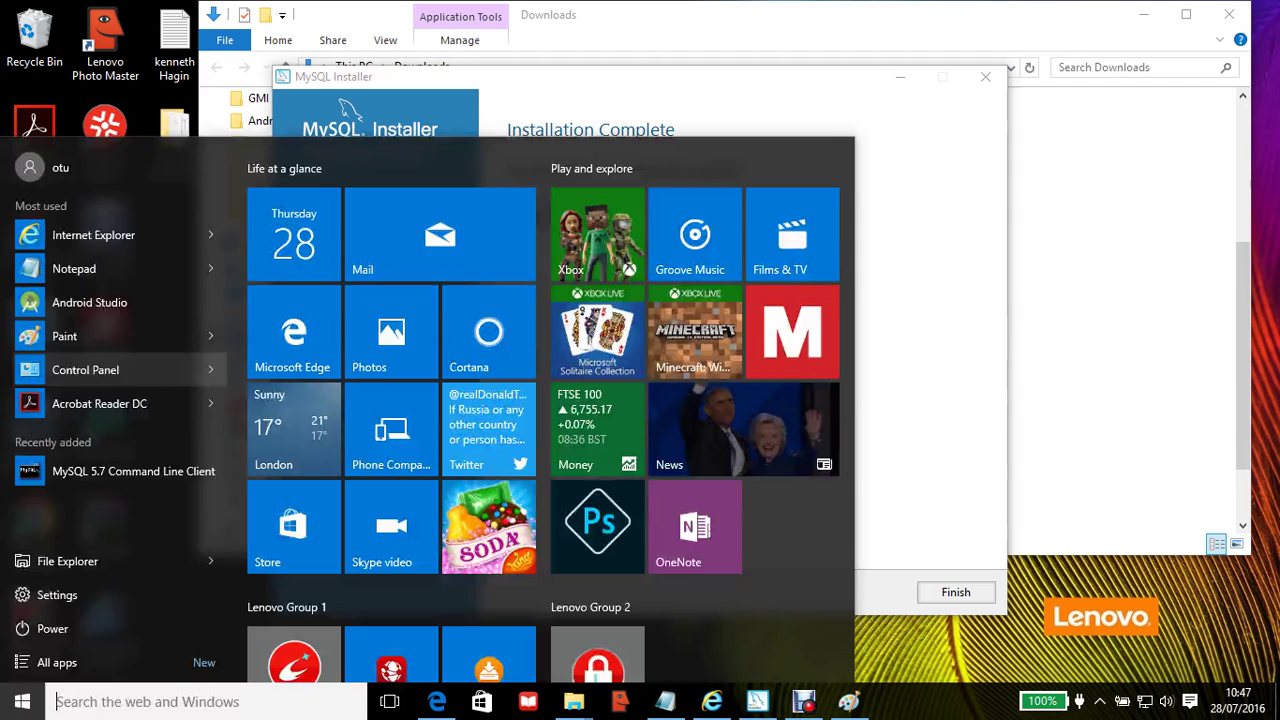
click(74, 268)
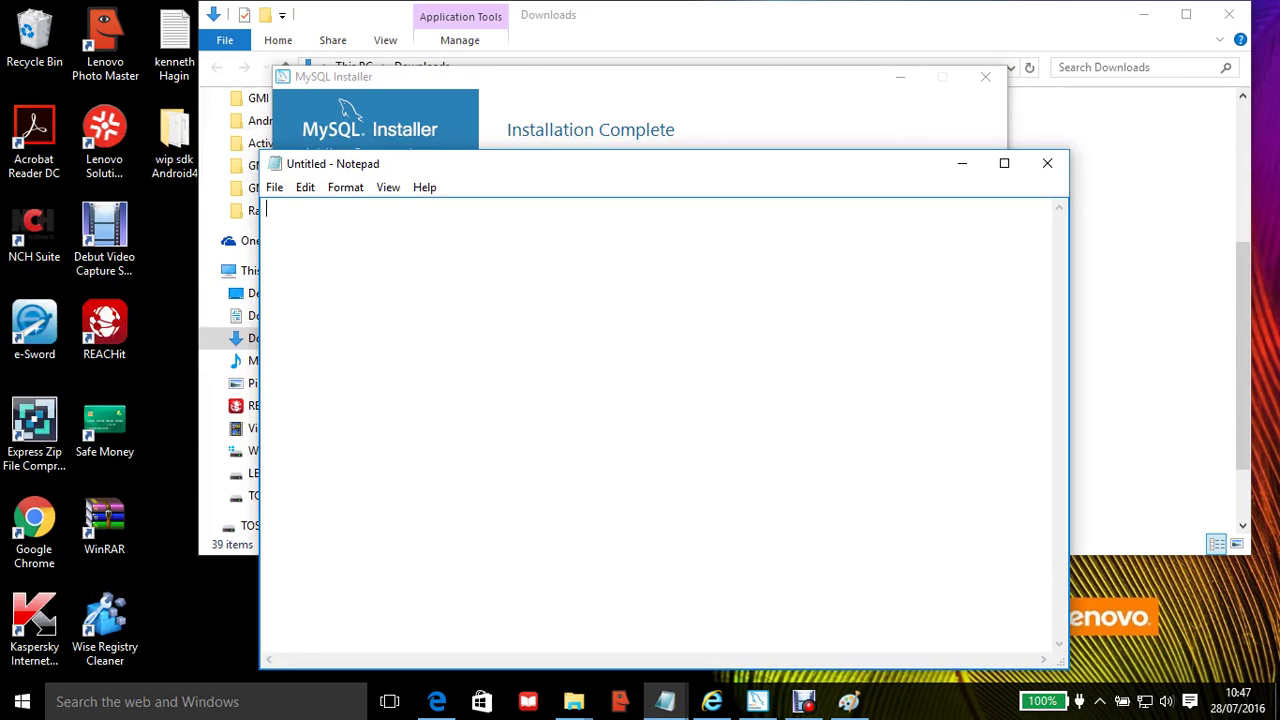
click(305, 187)
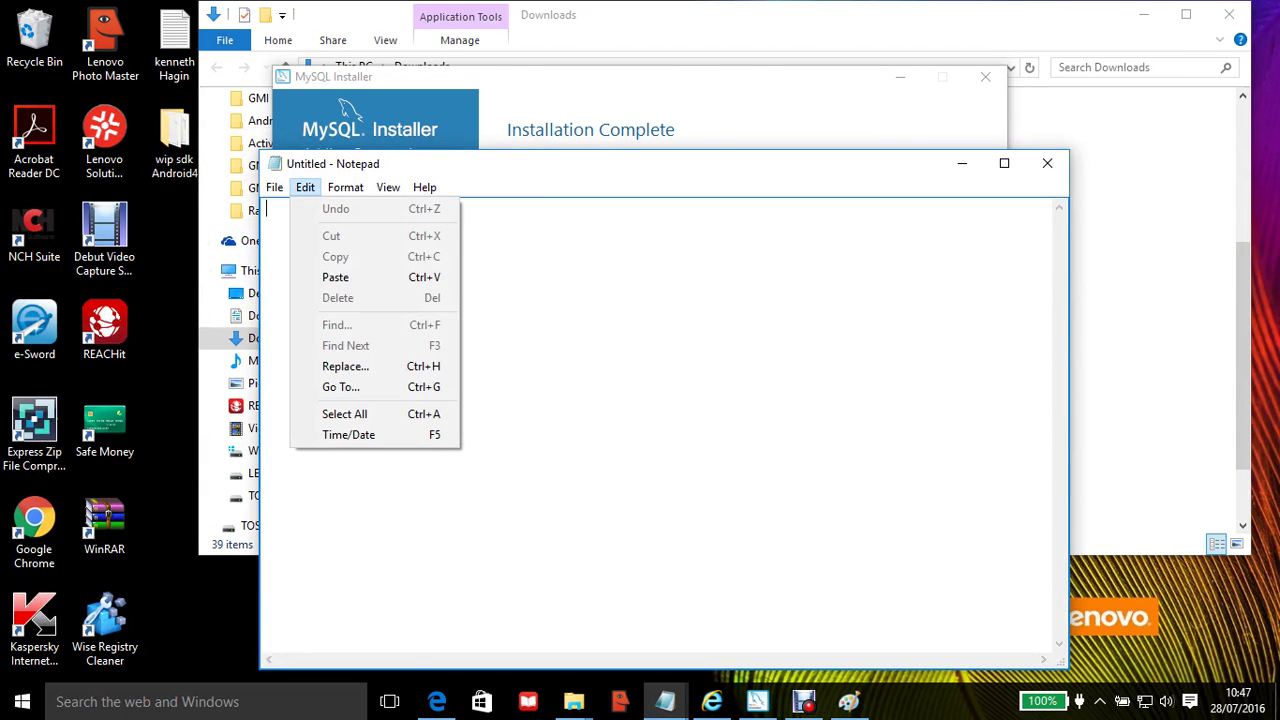
click(335, 277)
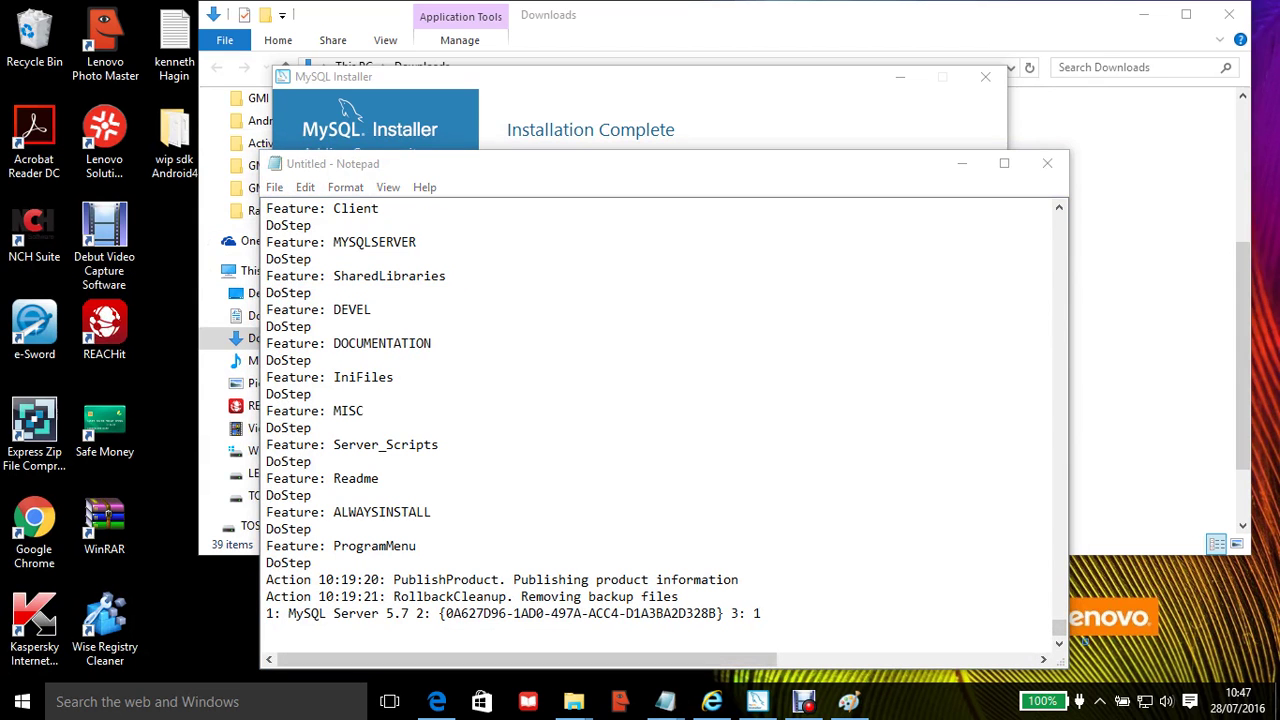
drag(1058, 627, 1058, 222)
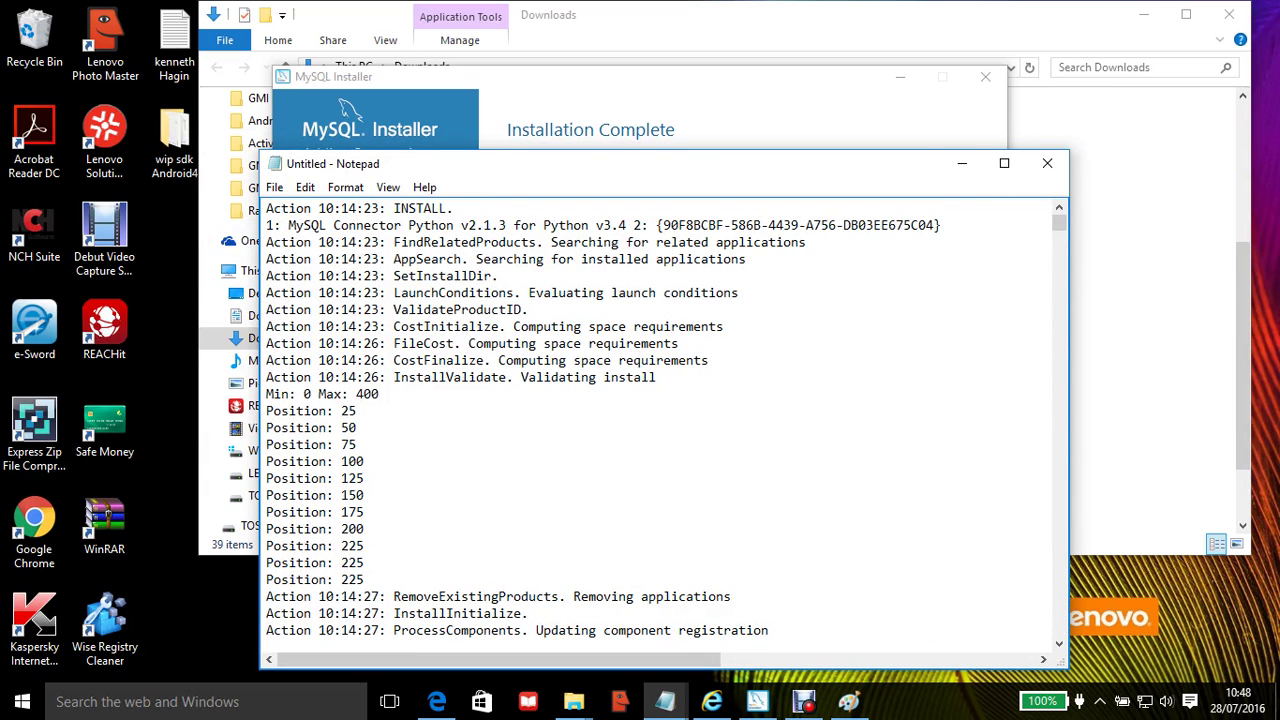
click(961, 163)
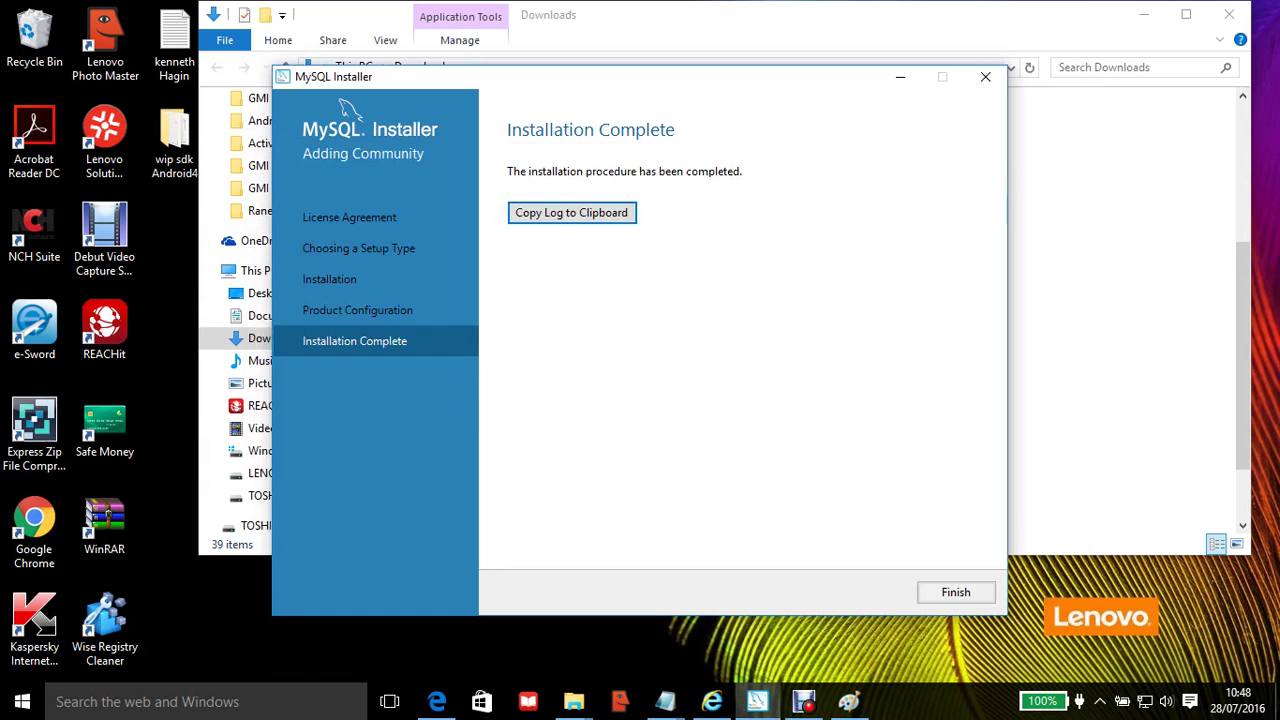
click(955, 592)
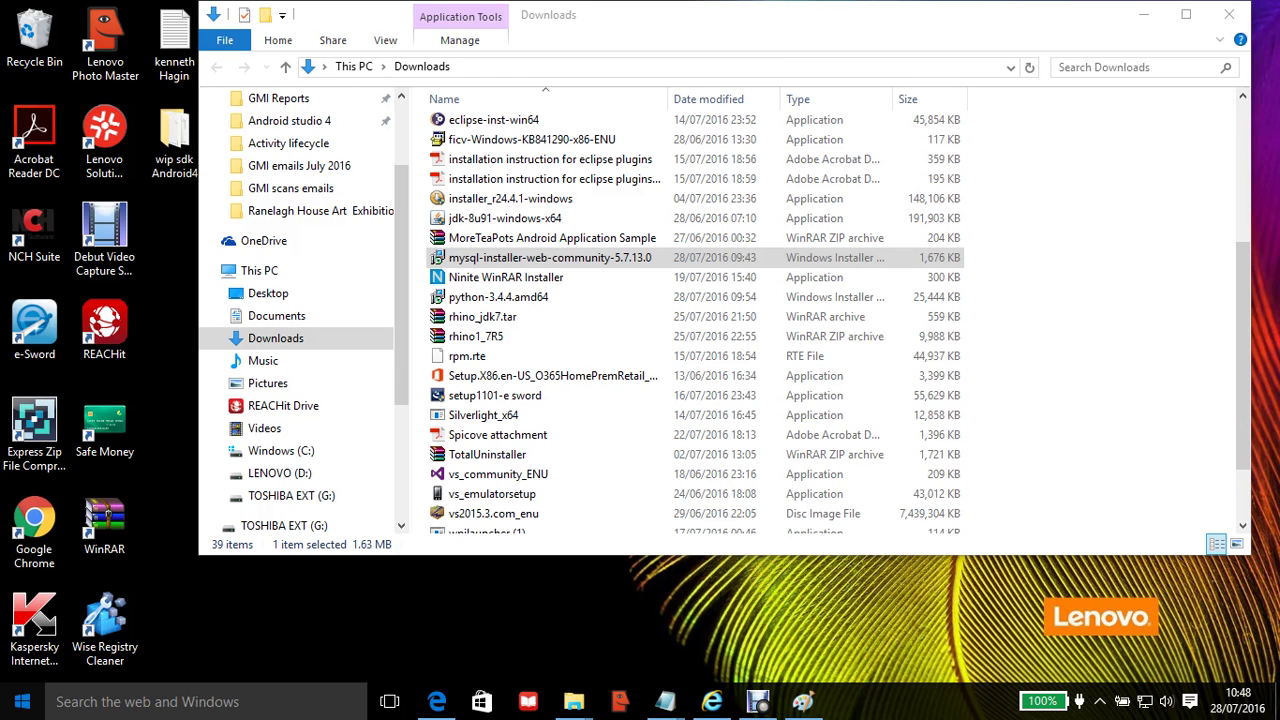
Step: Show the Start menu's full alphabetical app list and scroll down to the M entries
key(super)
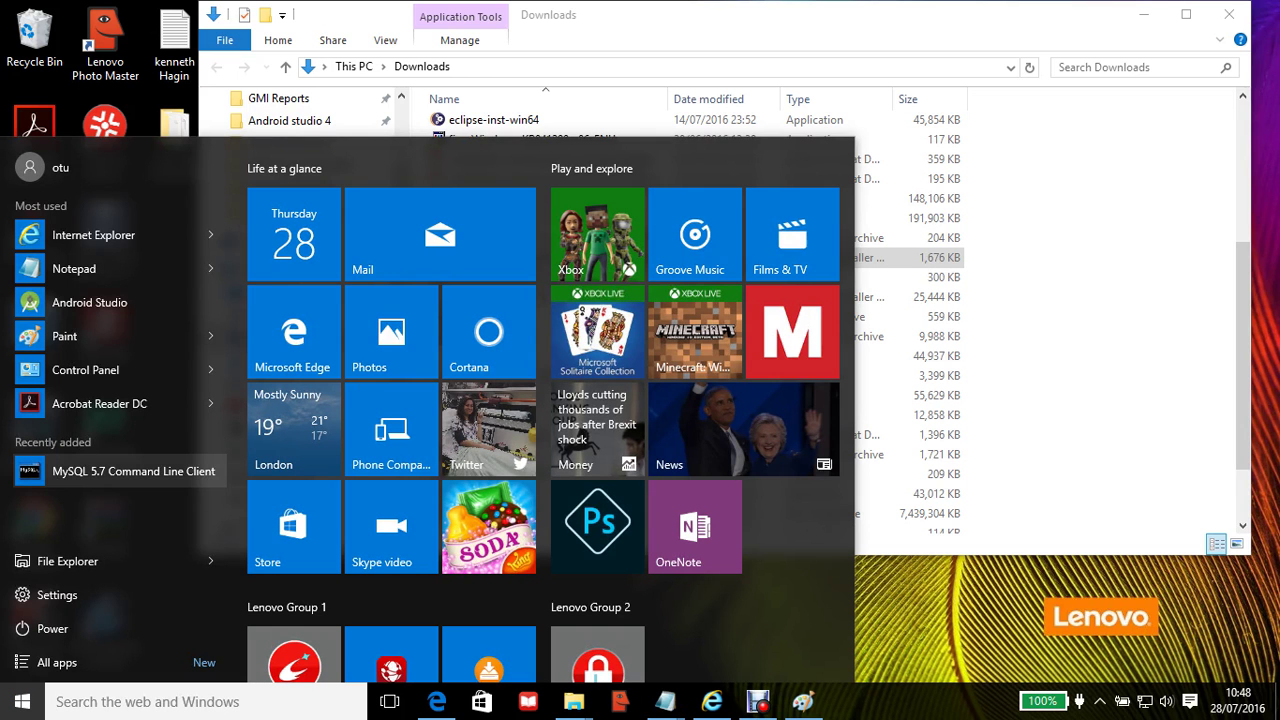
key(Down)
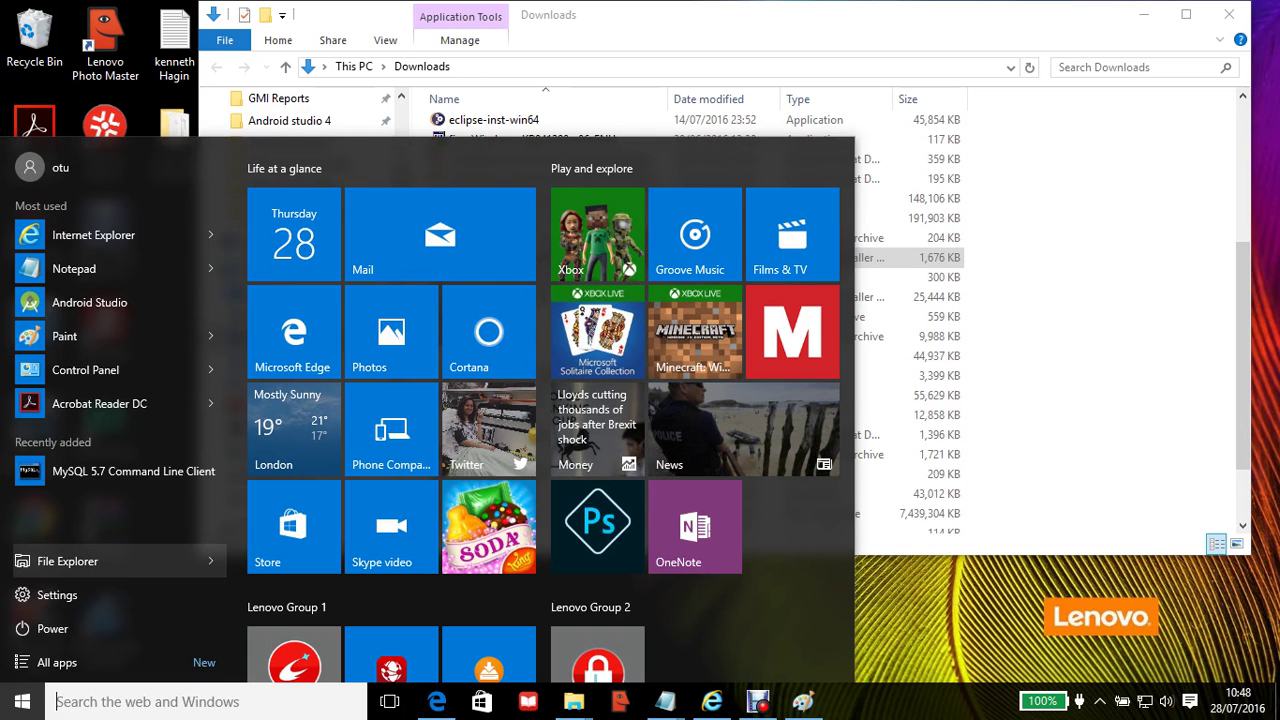
key(Down)
key(Down)
key(Down)
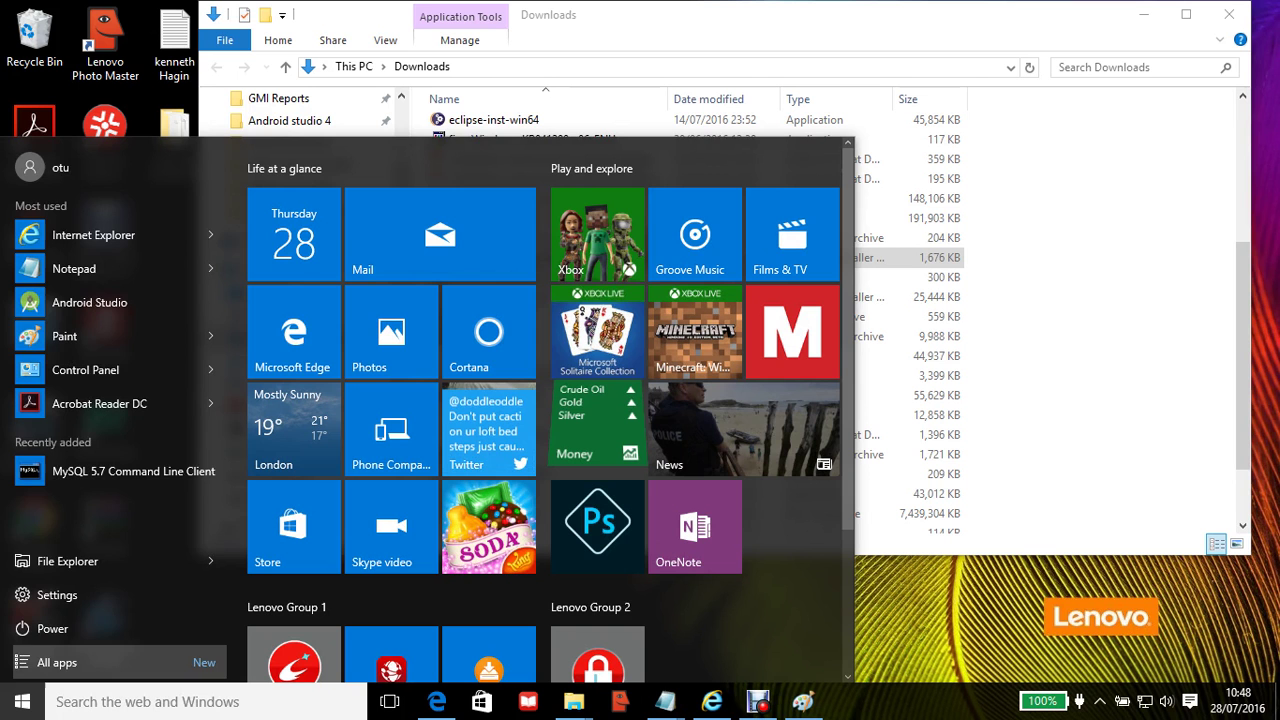
key(Return)
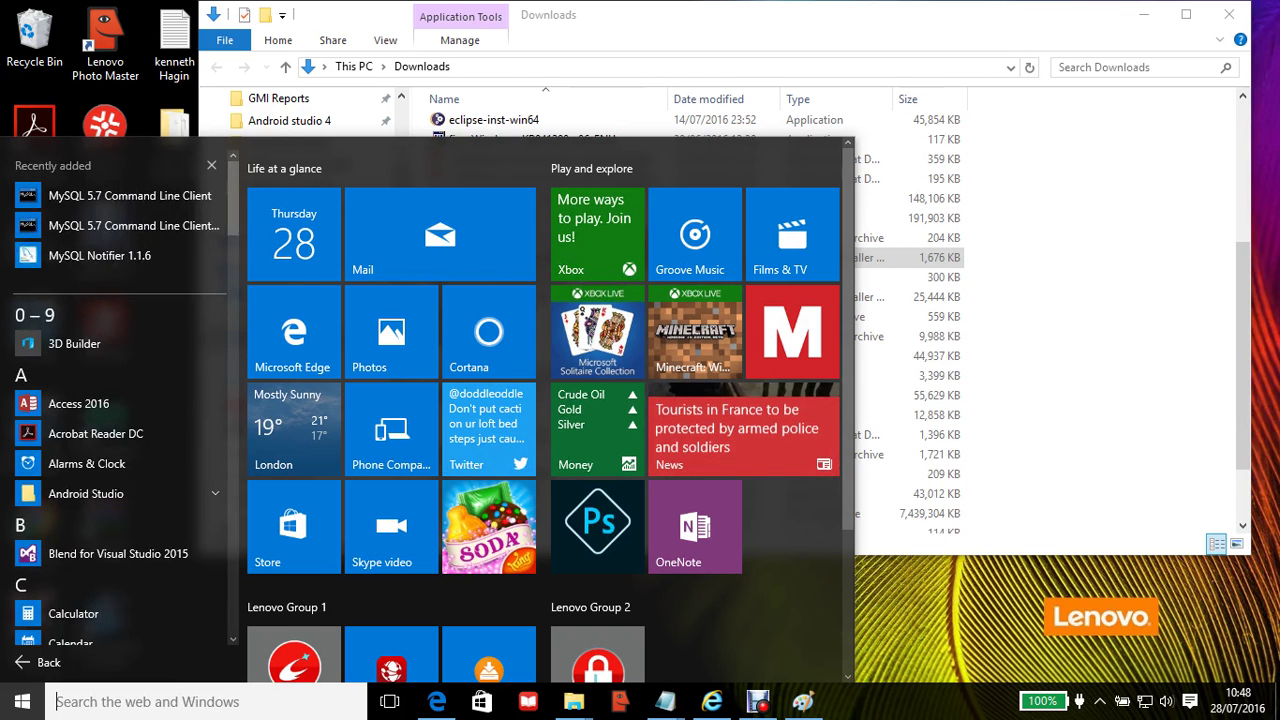
scroll(120, 400, down, 1)
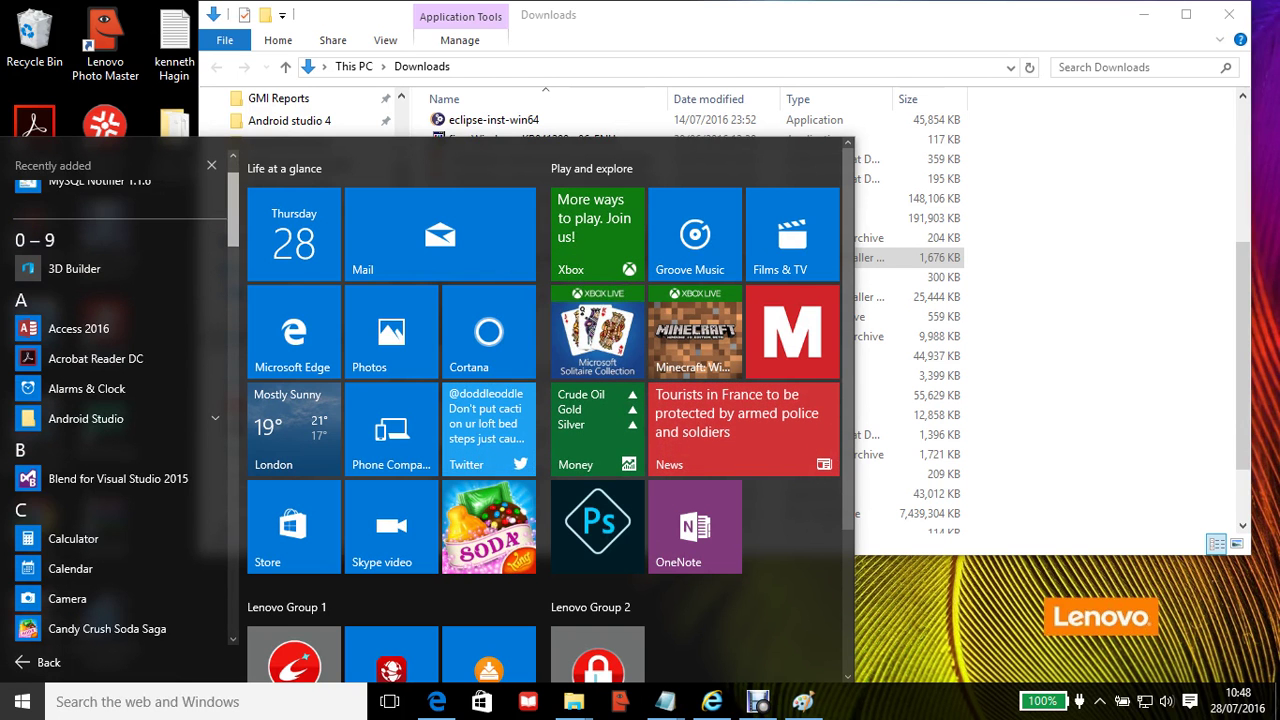
scroll(120, 400, down, 5)
scroll(120, 400, down, 5)
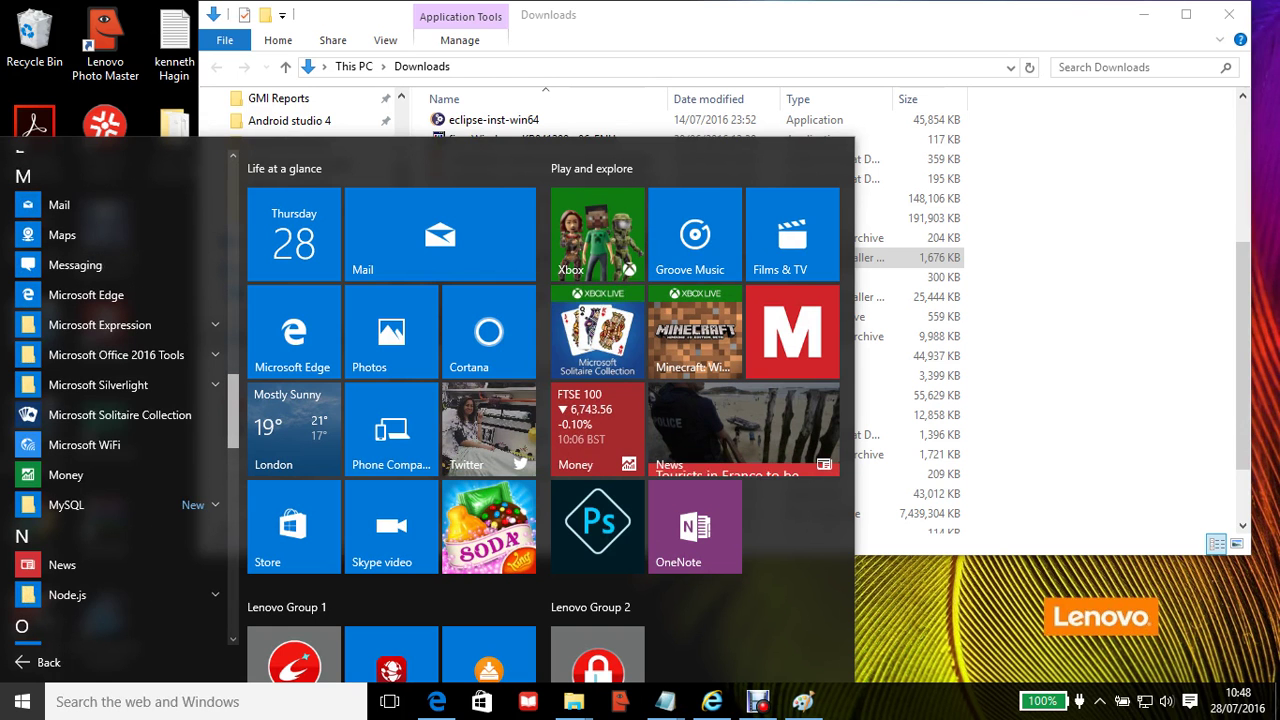
scroll(120, 400, down, 3)
scroll(120, 400, down, 2)
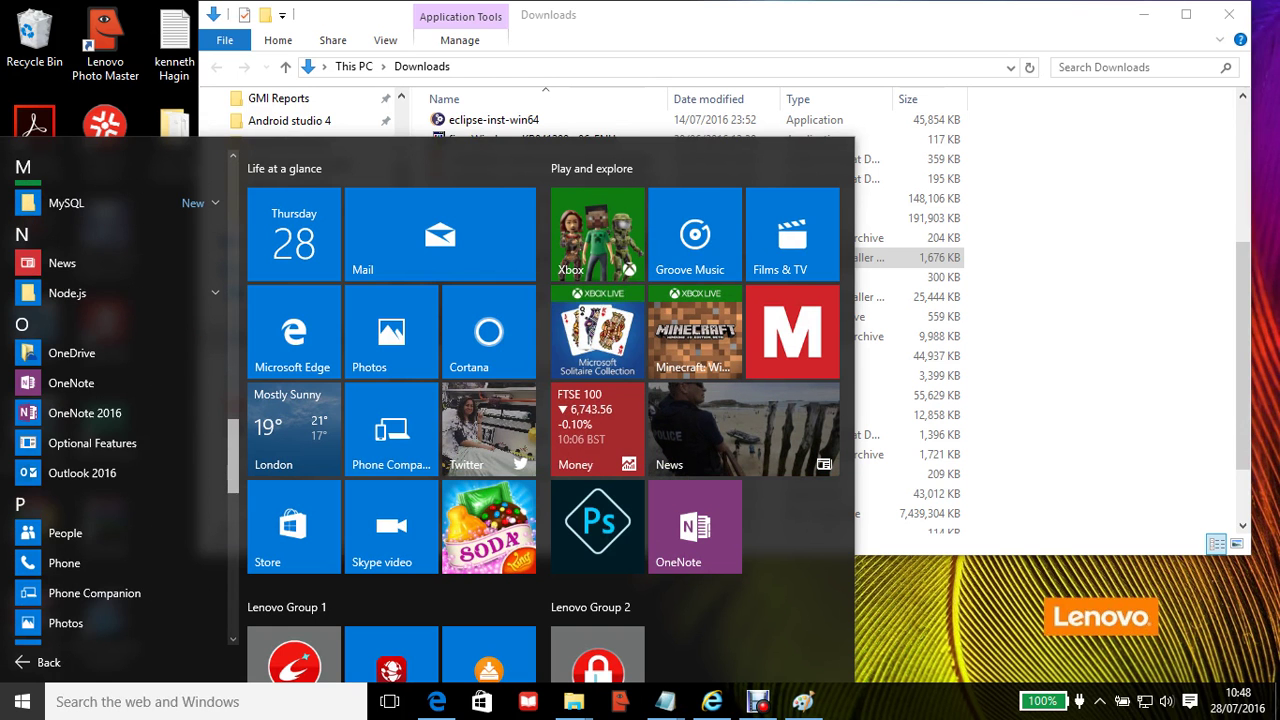
scroll(120, 400, down, 10)
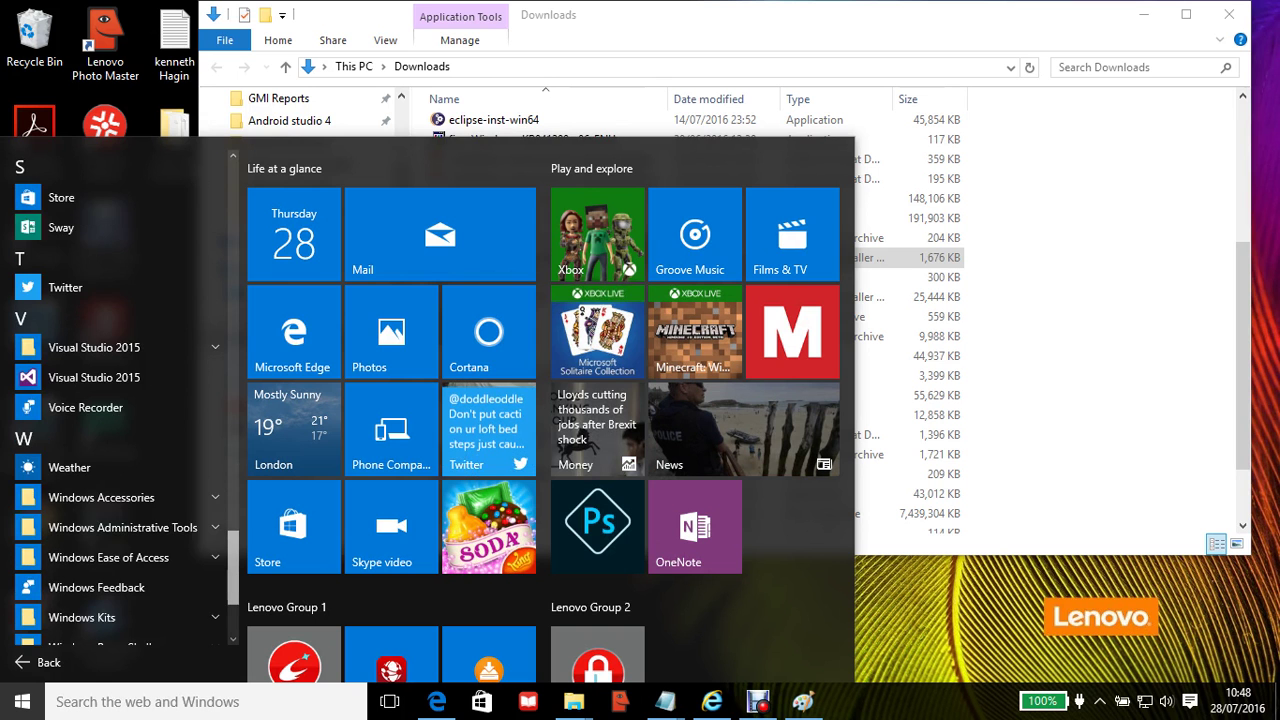
scroll(120, 400, up, 12)
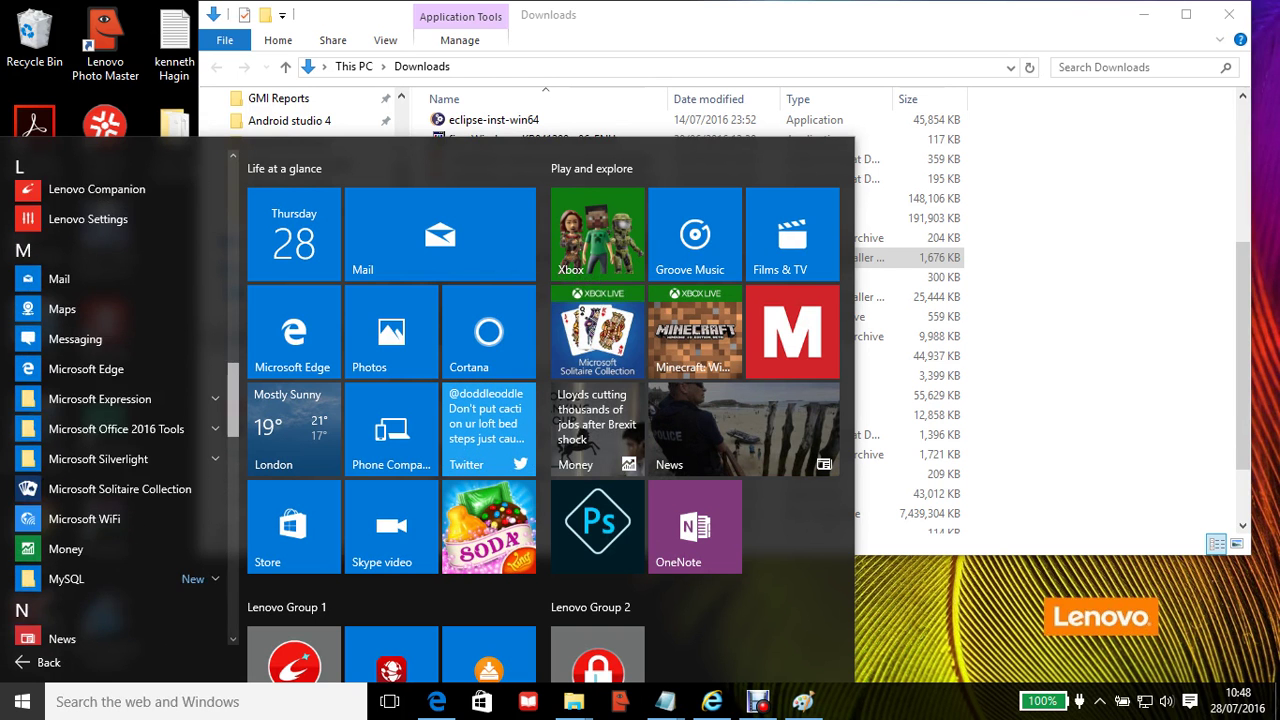
scroll(120, 400, down, 1)
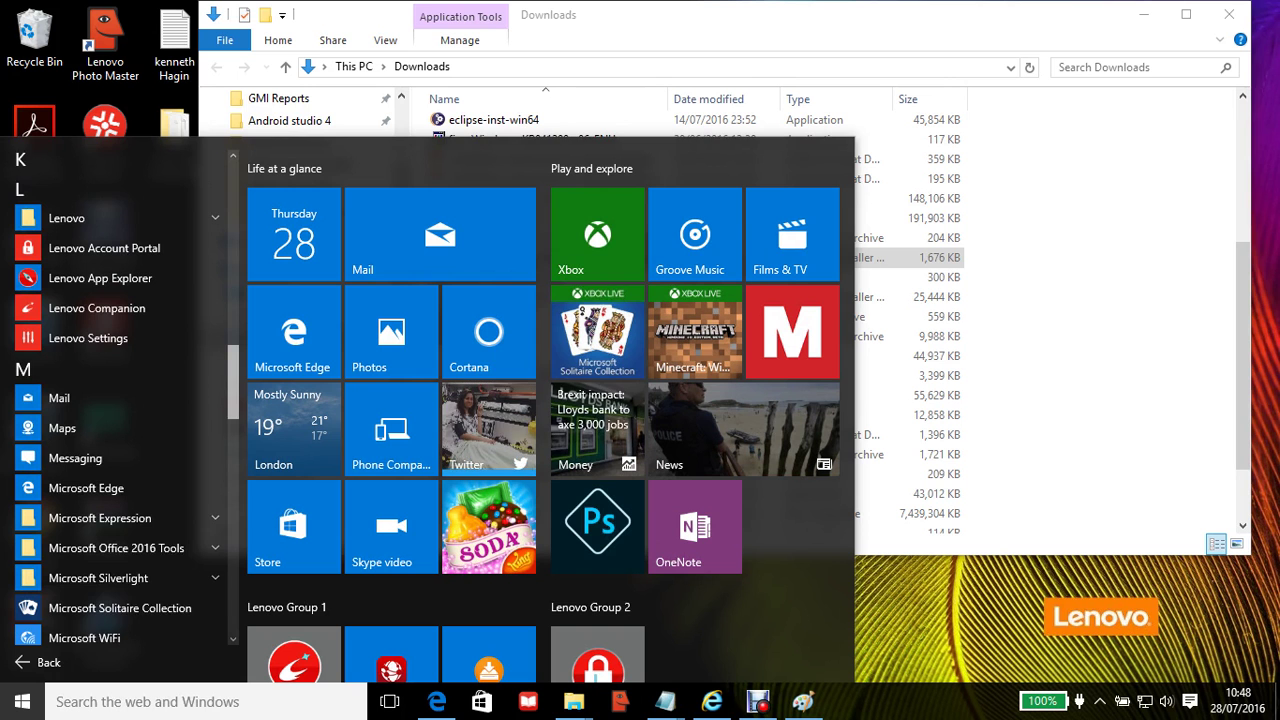
scroll(120, 400, down, 3)
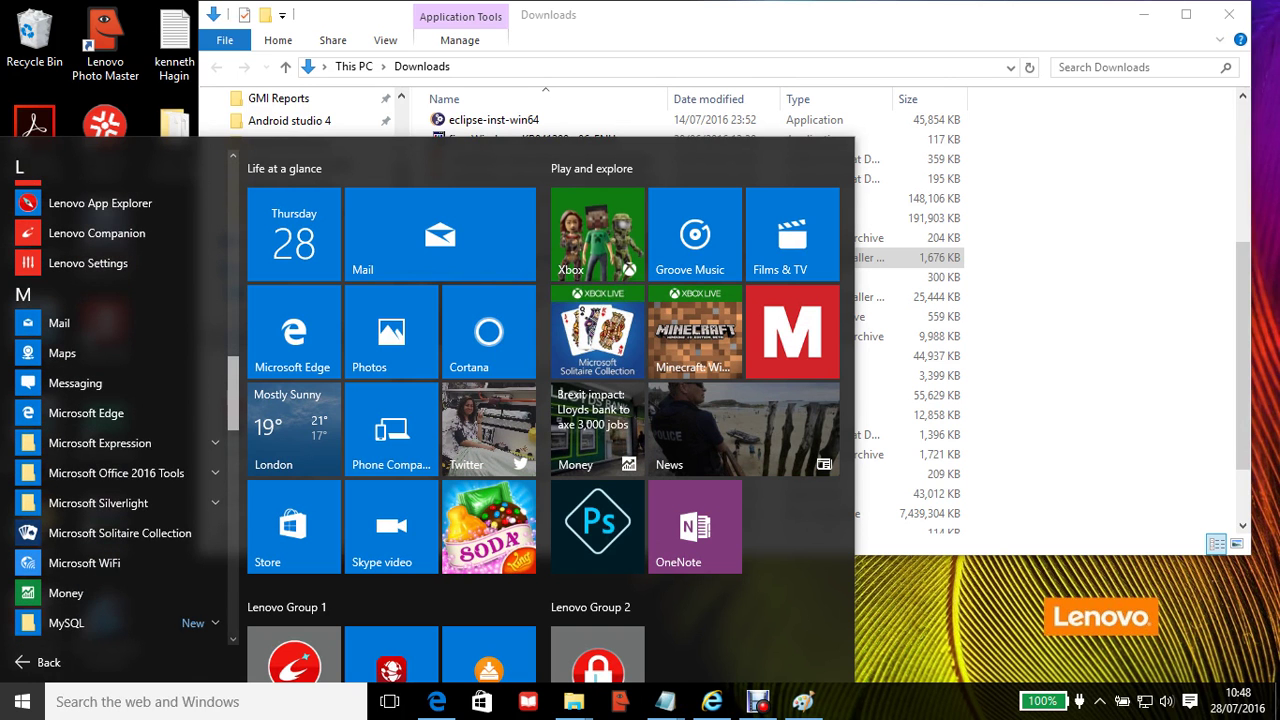
scroll(120, 461, down, 3)
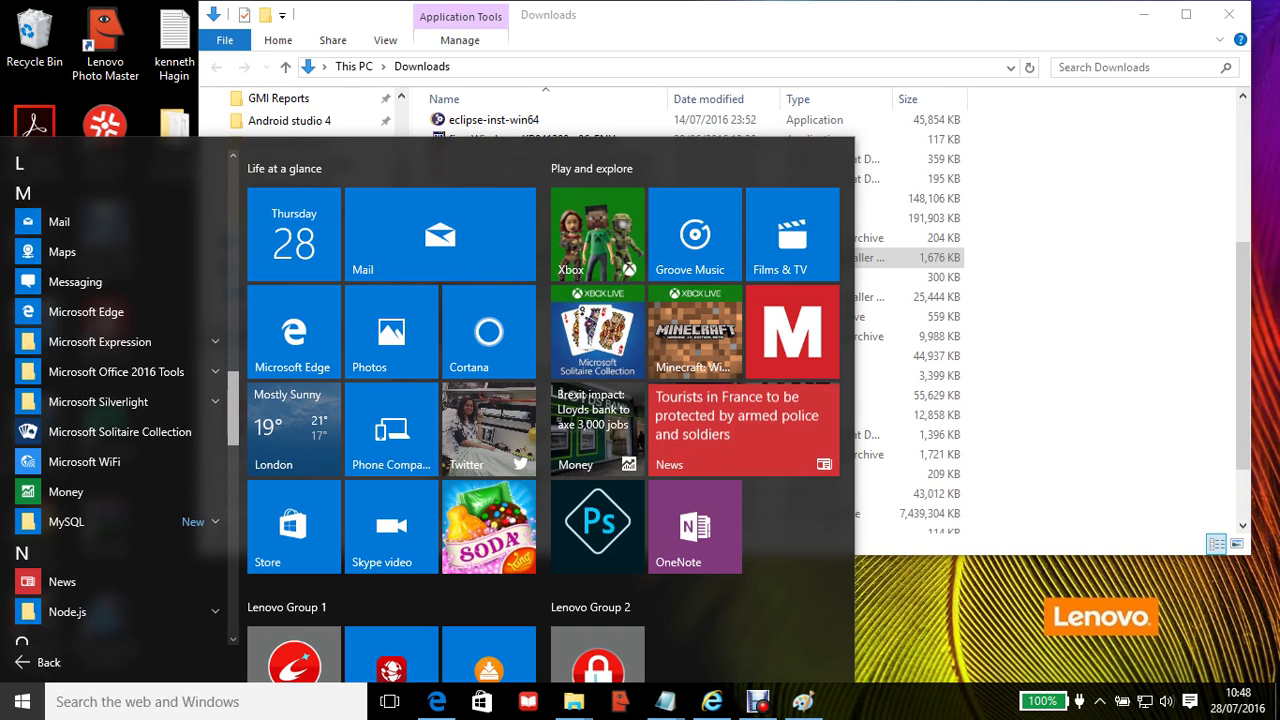
Step: Expand the MySQL folder to view its new ChangeLog and Documentation shortcuts, then collapse it
click(100, 521)
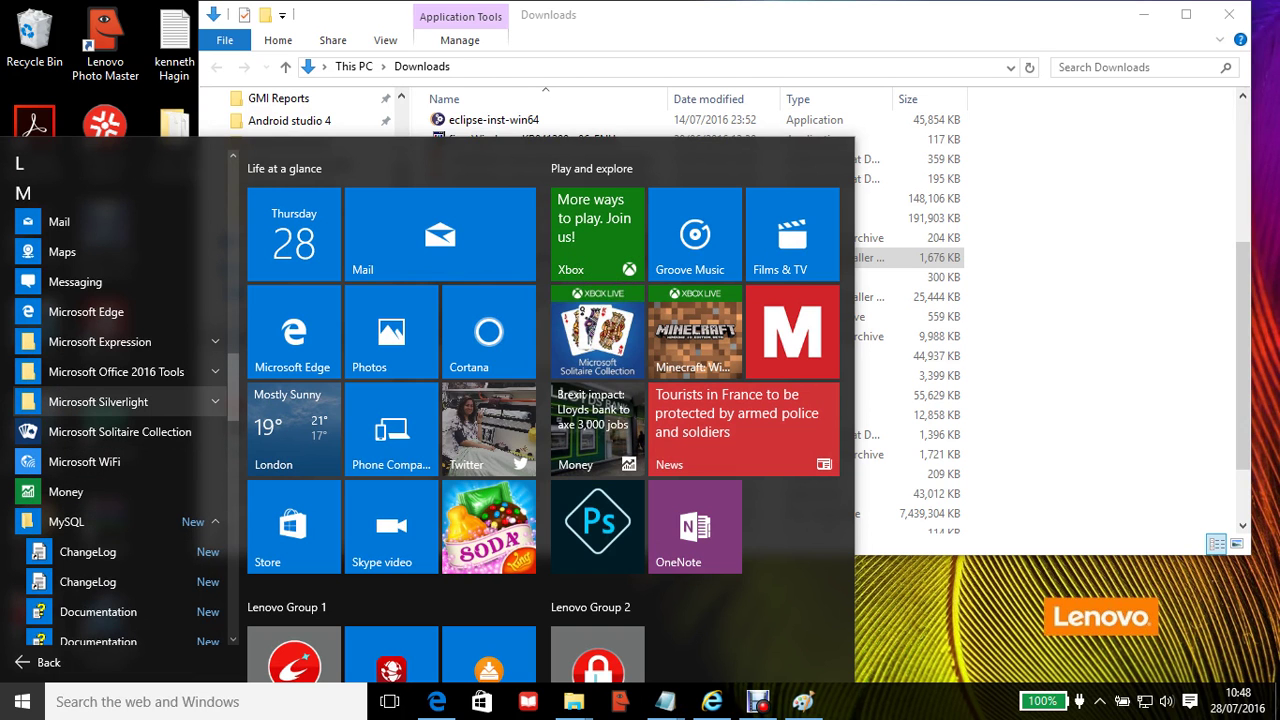
scroll(100, 401, down, 5)
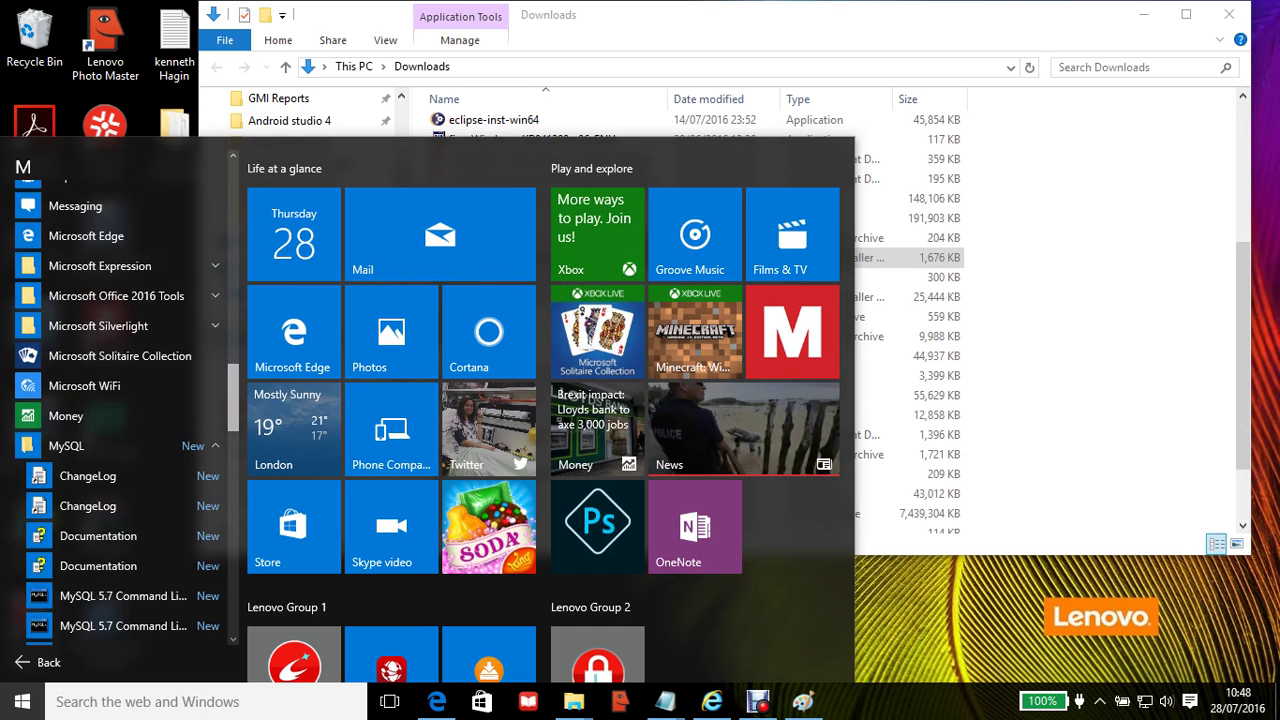
scroll(115, 400, down, 1)
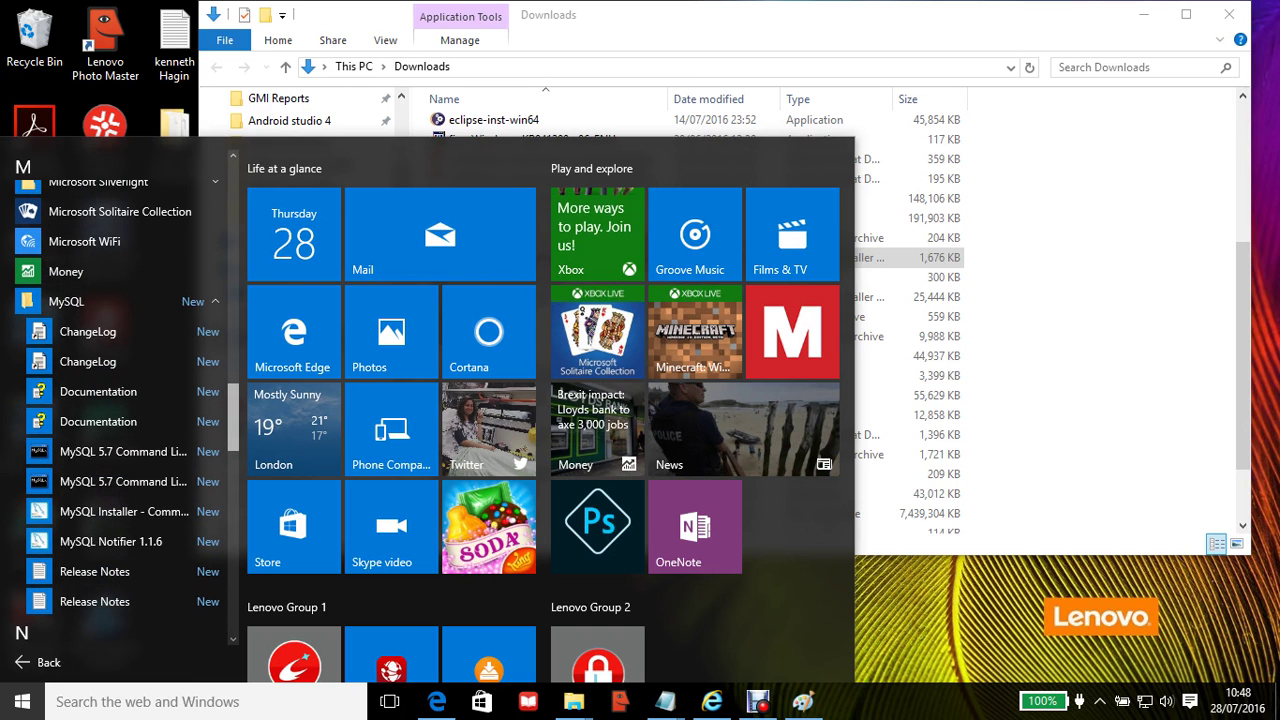
scroll(120, 410, up, 1)
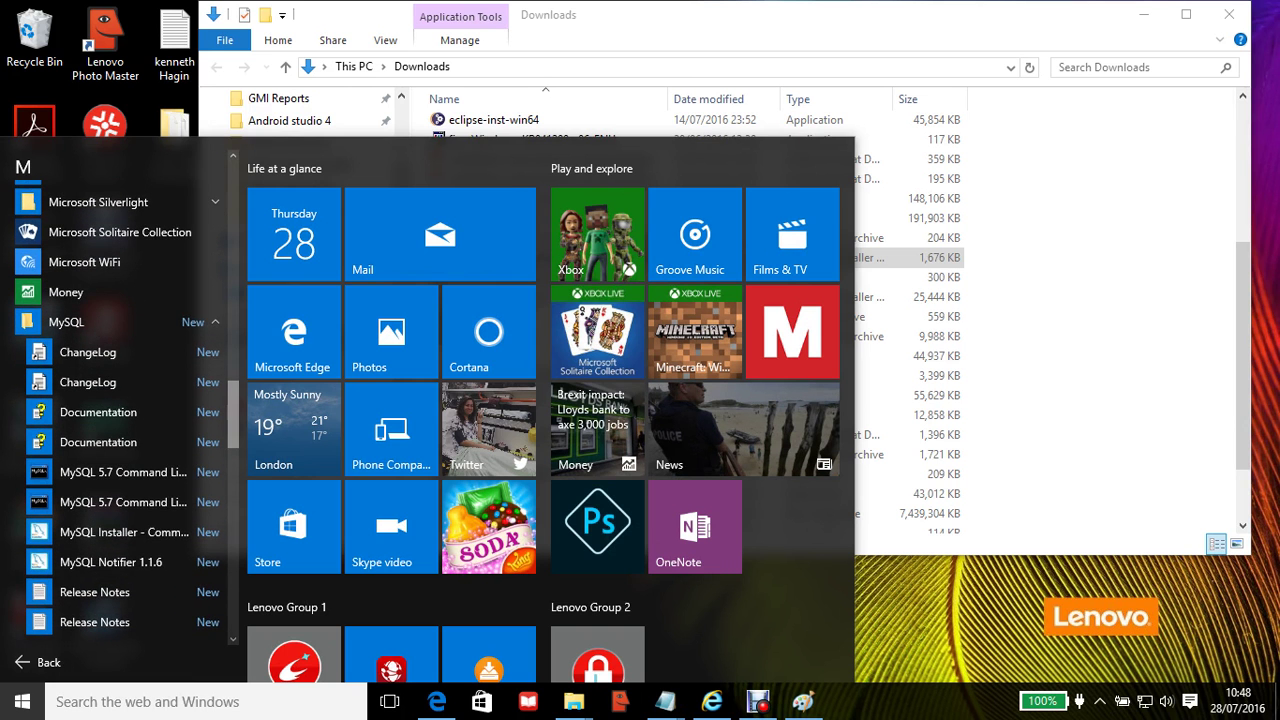
scroll(115, 449, up, 1)
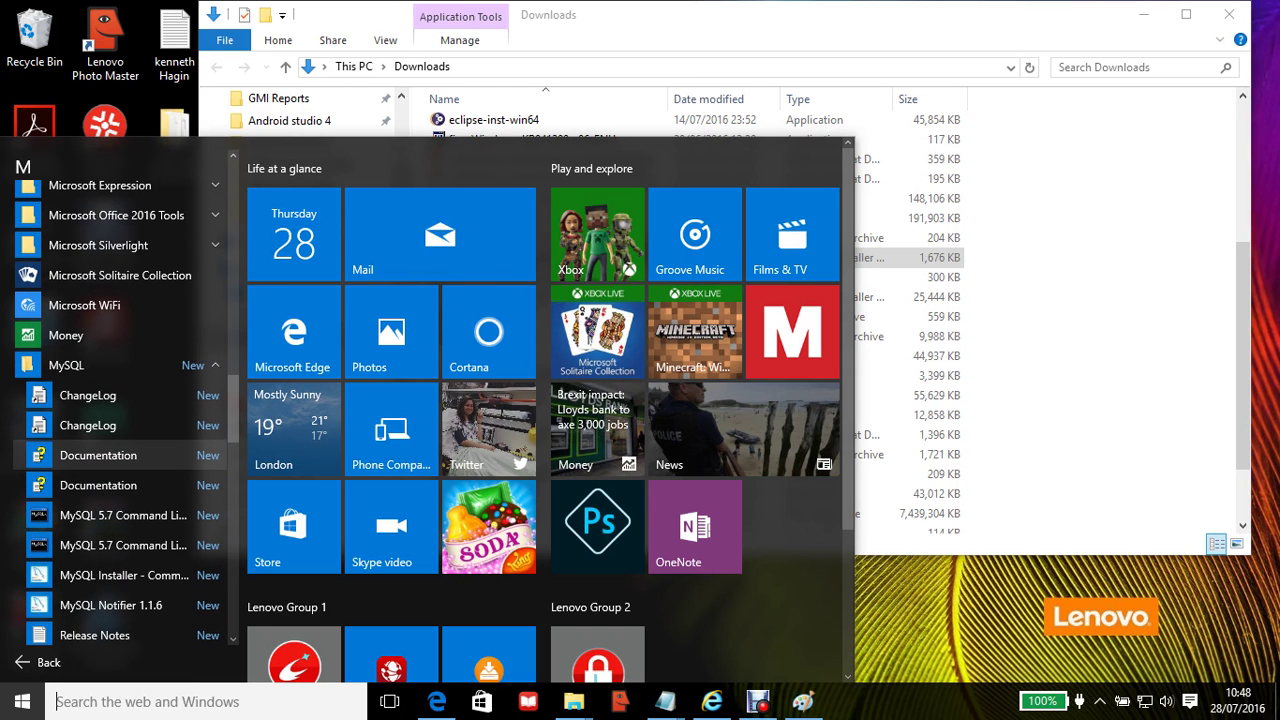
scroll(110, 455, up, 3)
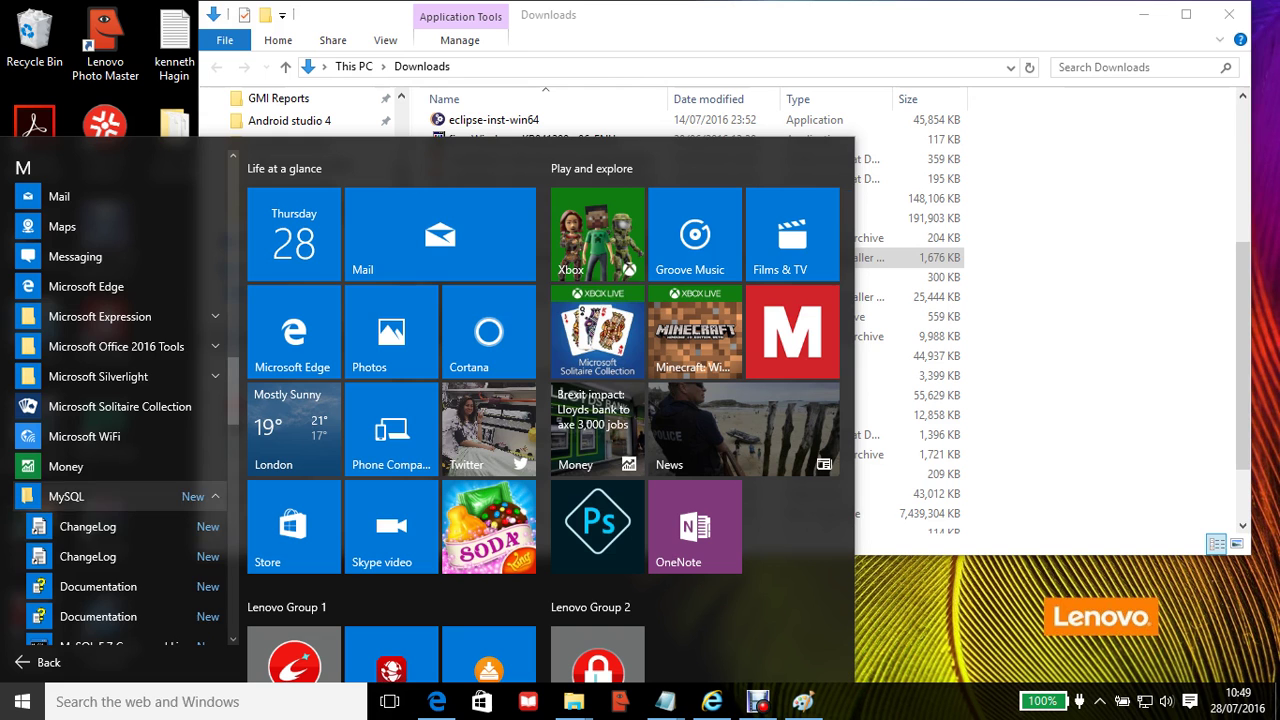
click(100, 496)
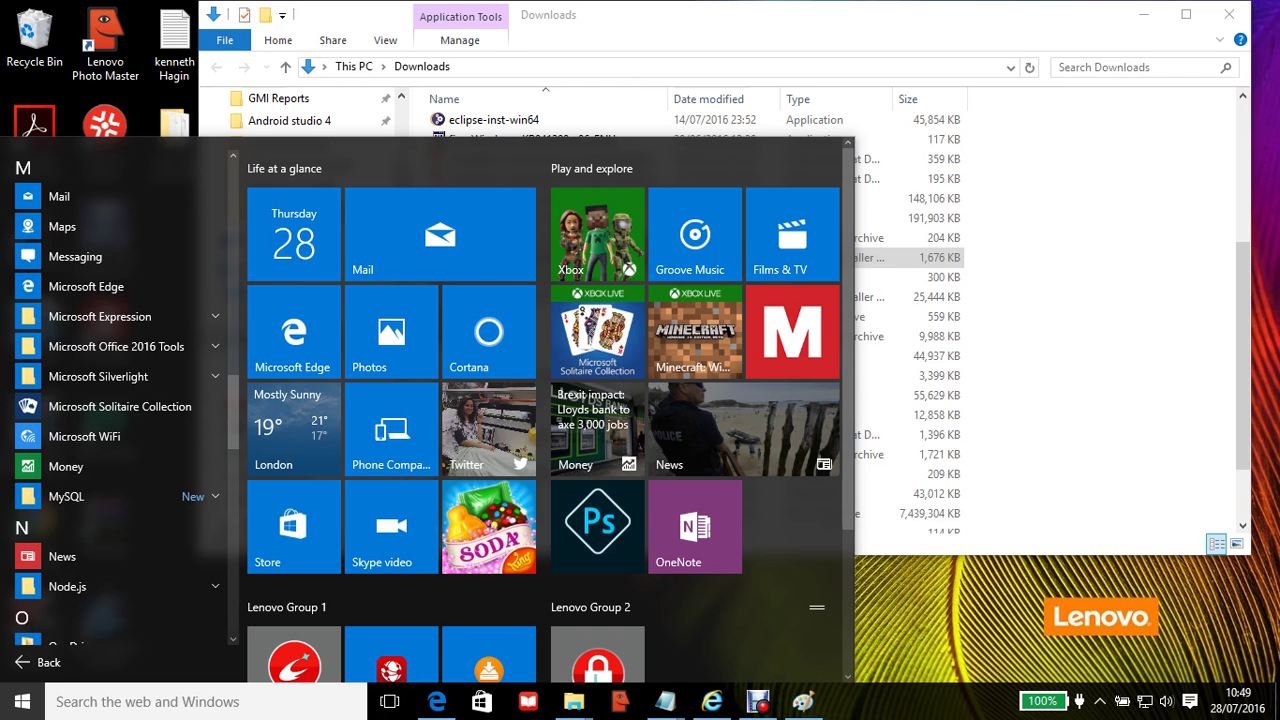
Step: Close the Start menu and minimize the Downloads window to reveal the bare desktop
key(Escape)
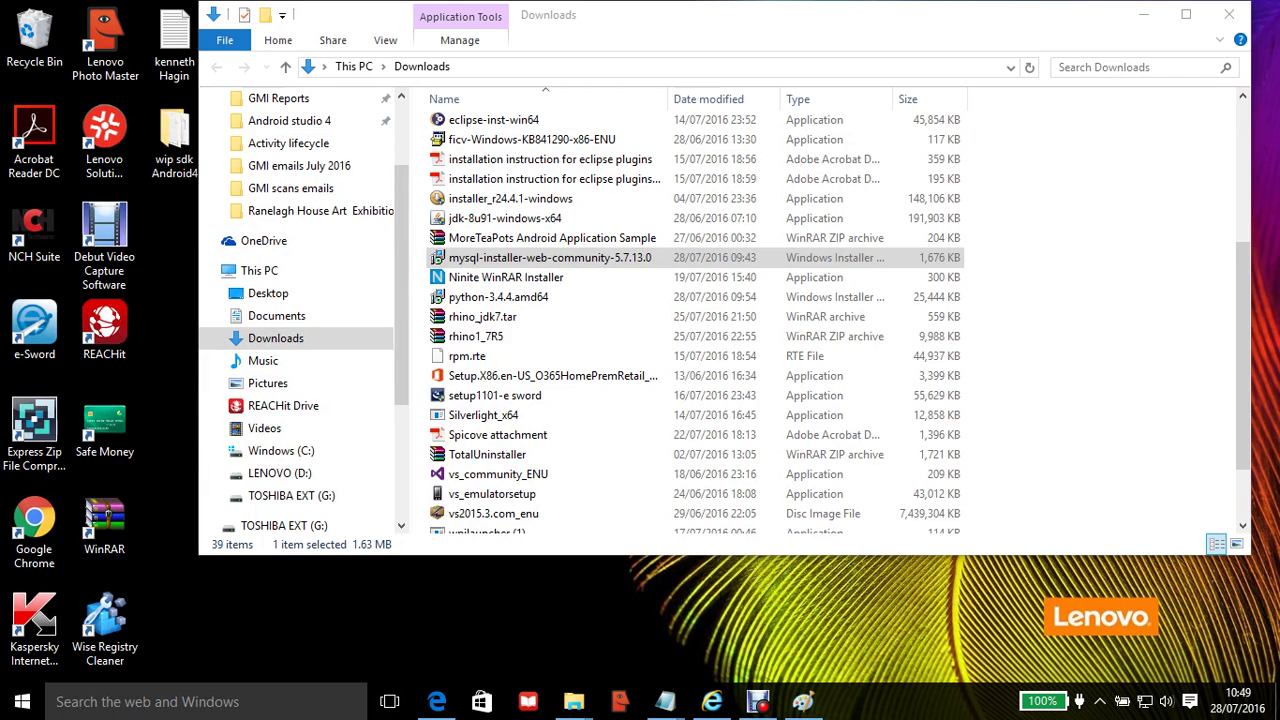
scroll(690, 320, down, 1)
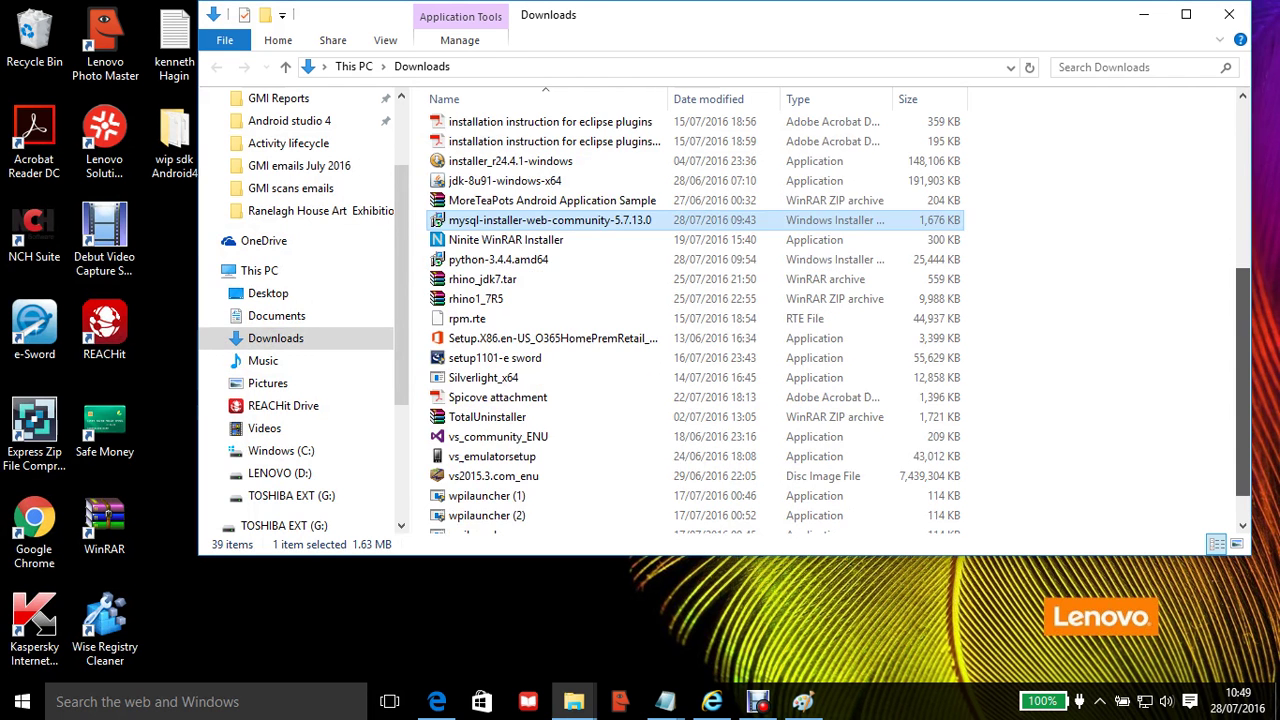
scroll(690, 320, down, 1)
scroll(690, 320, up, 6)
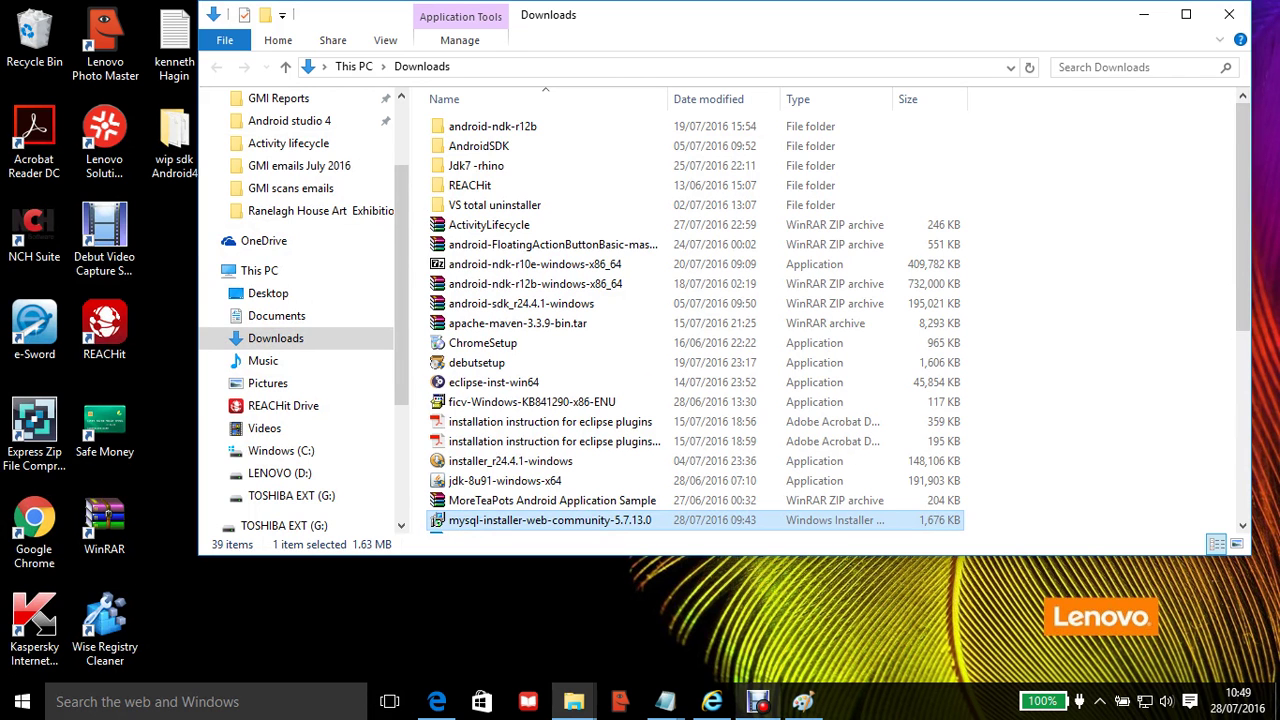
mouse_move(758, 701)
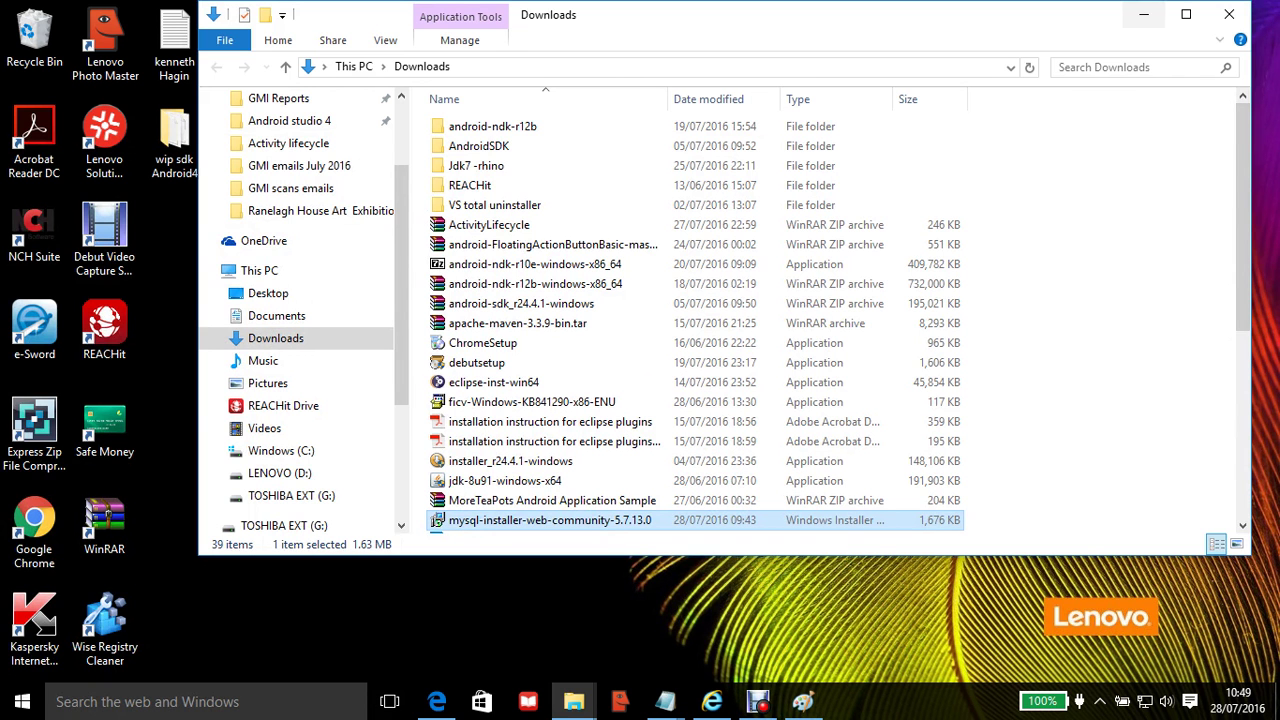
click(1143, 14)
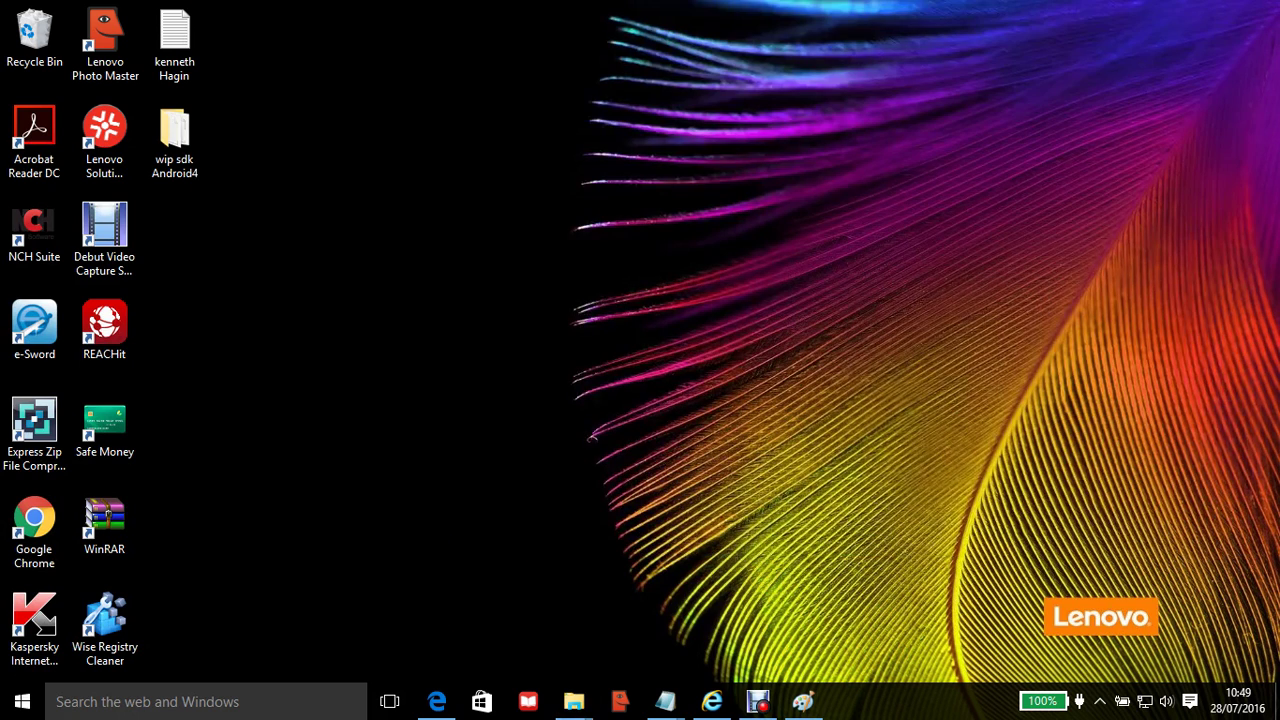